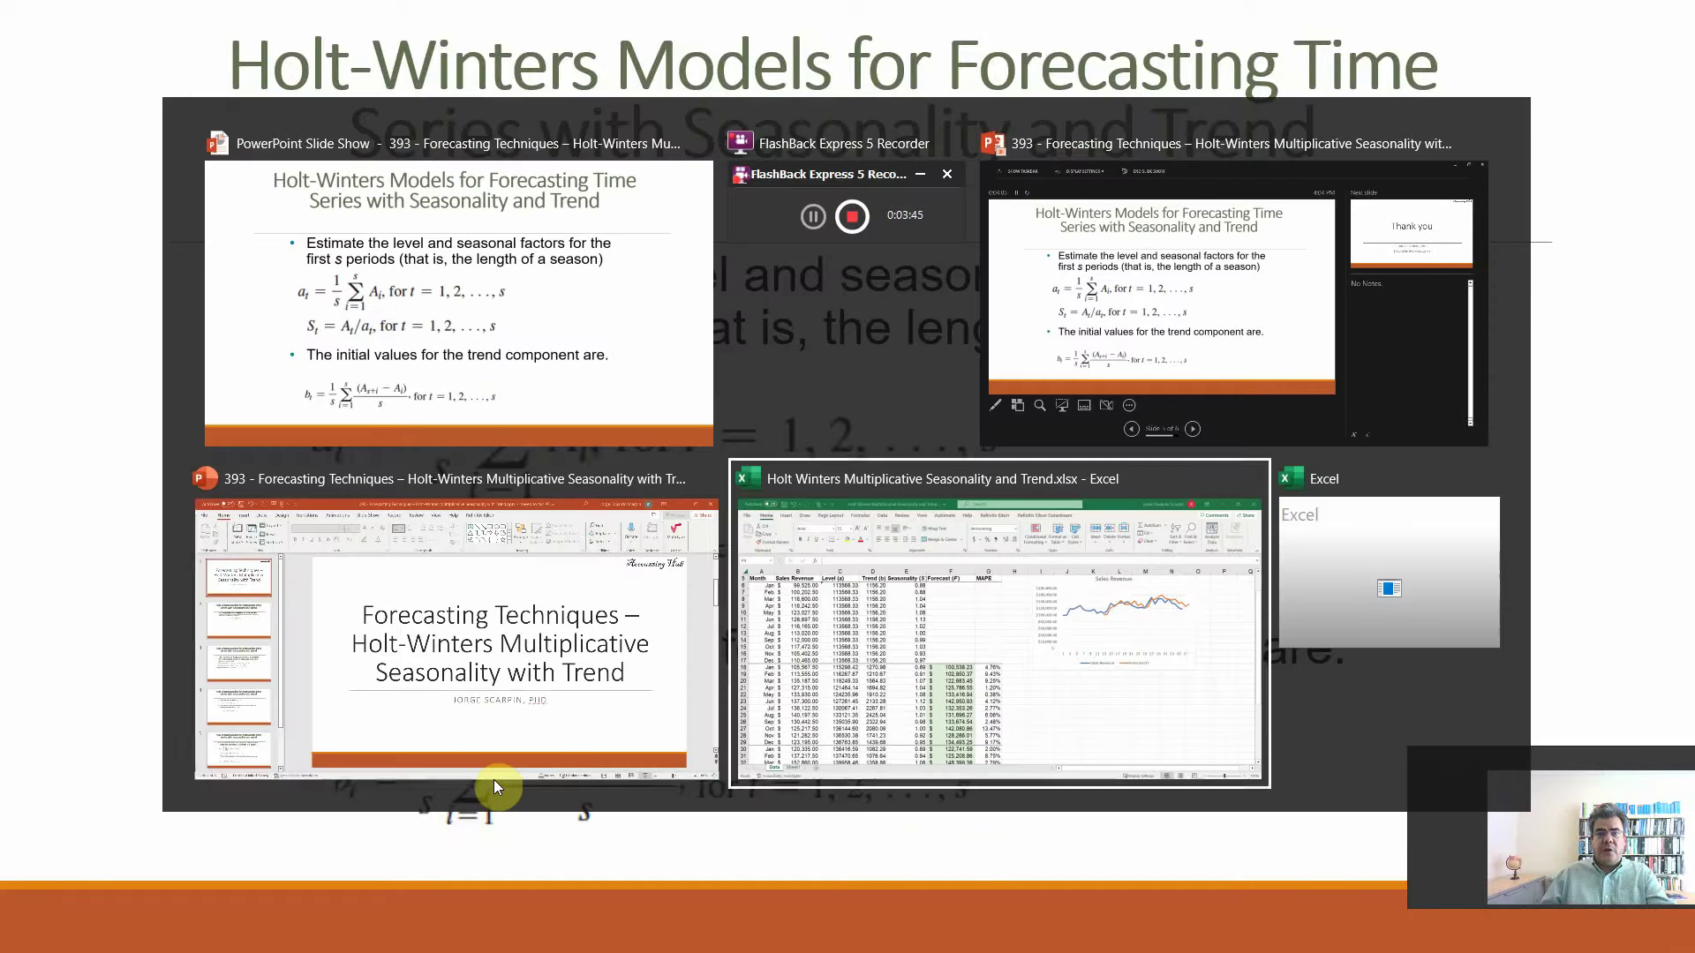
scroll(526, 581, up, 2)
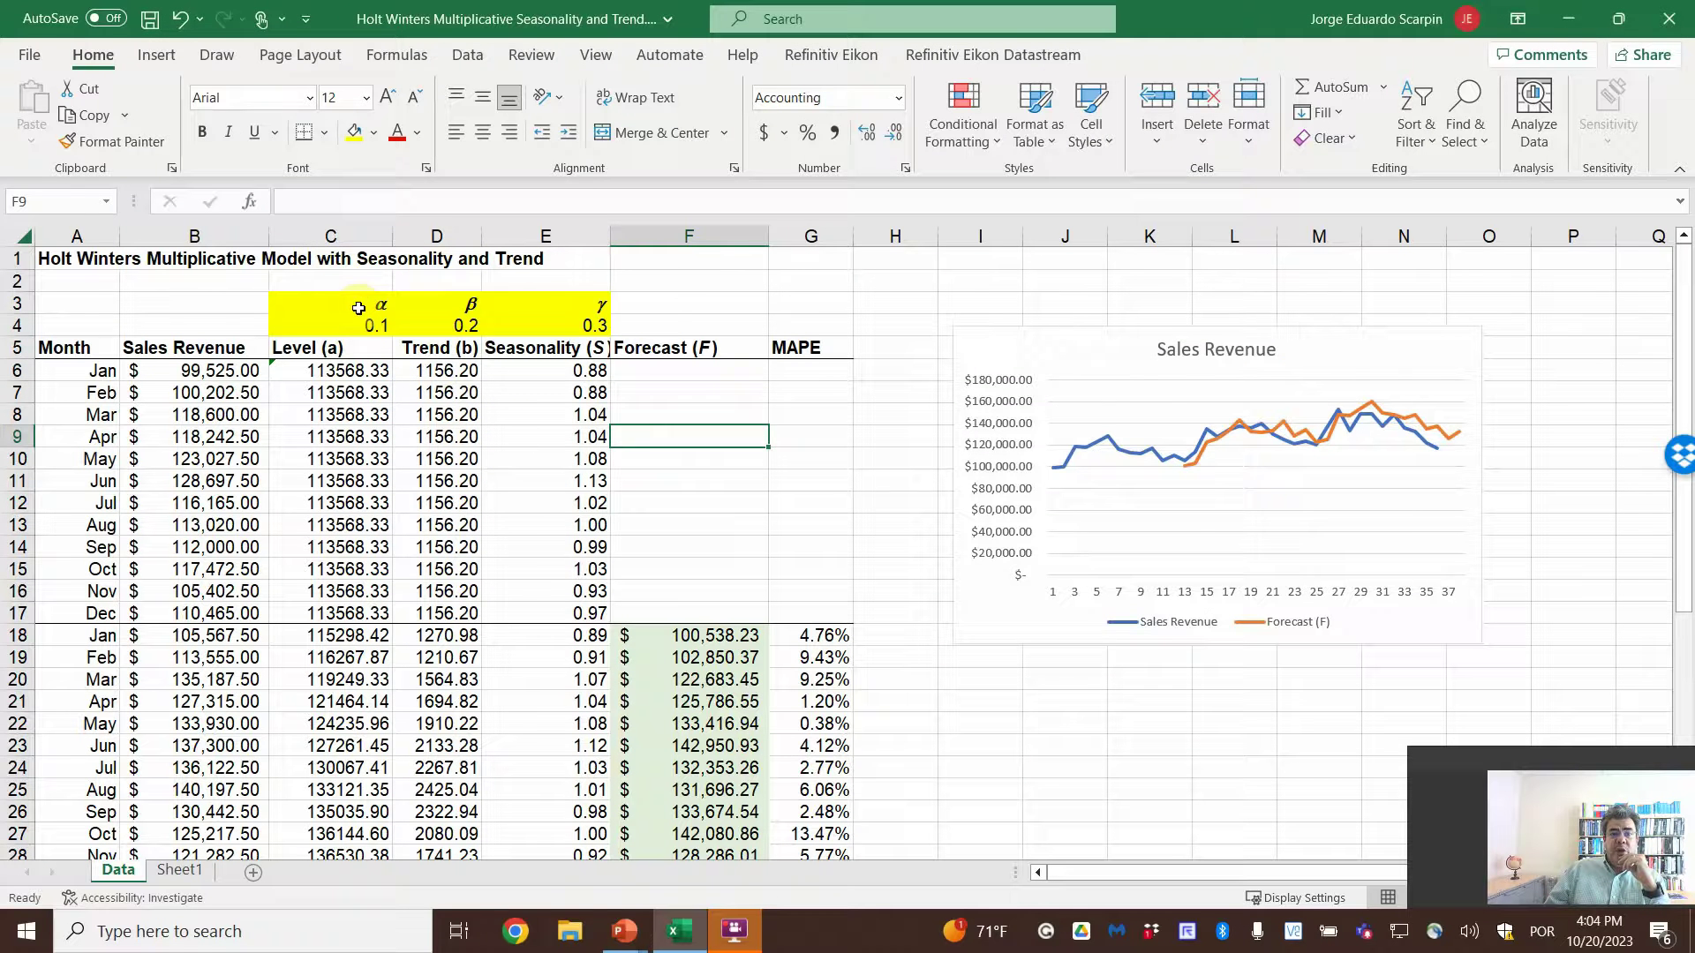
click(357, 305)
click(477, 306)
click(548, 303)
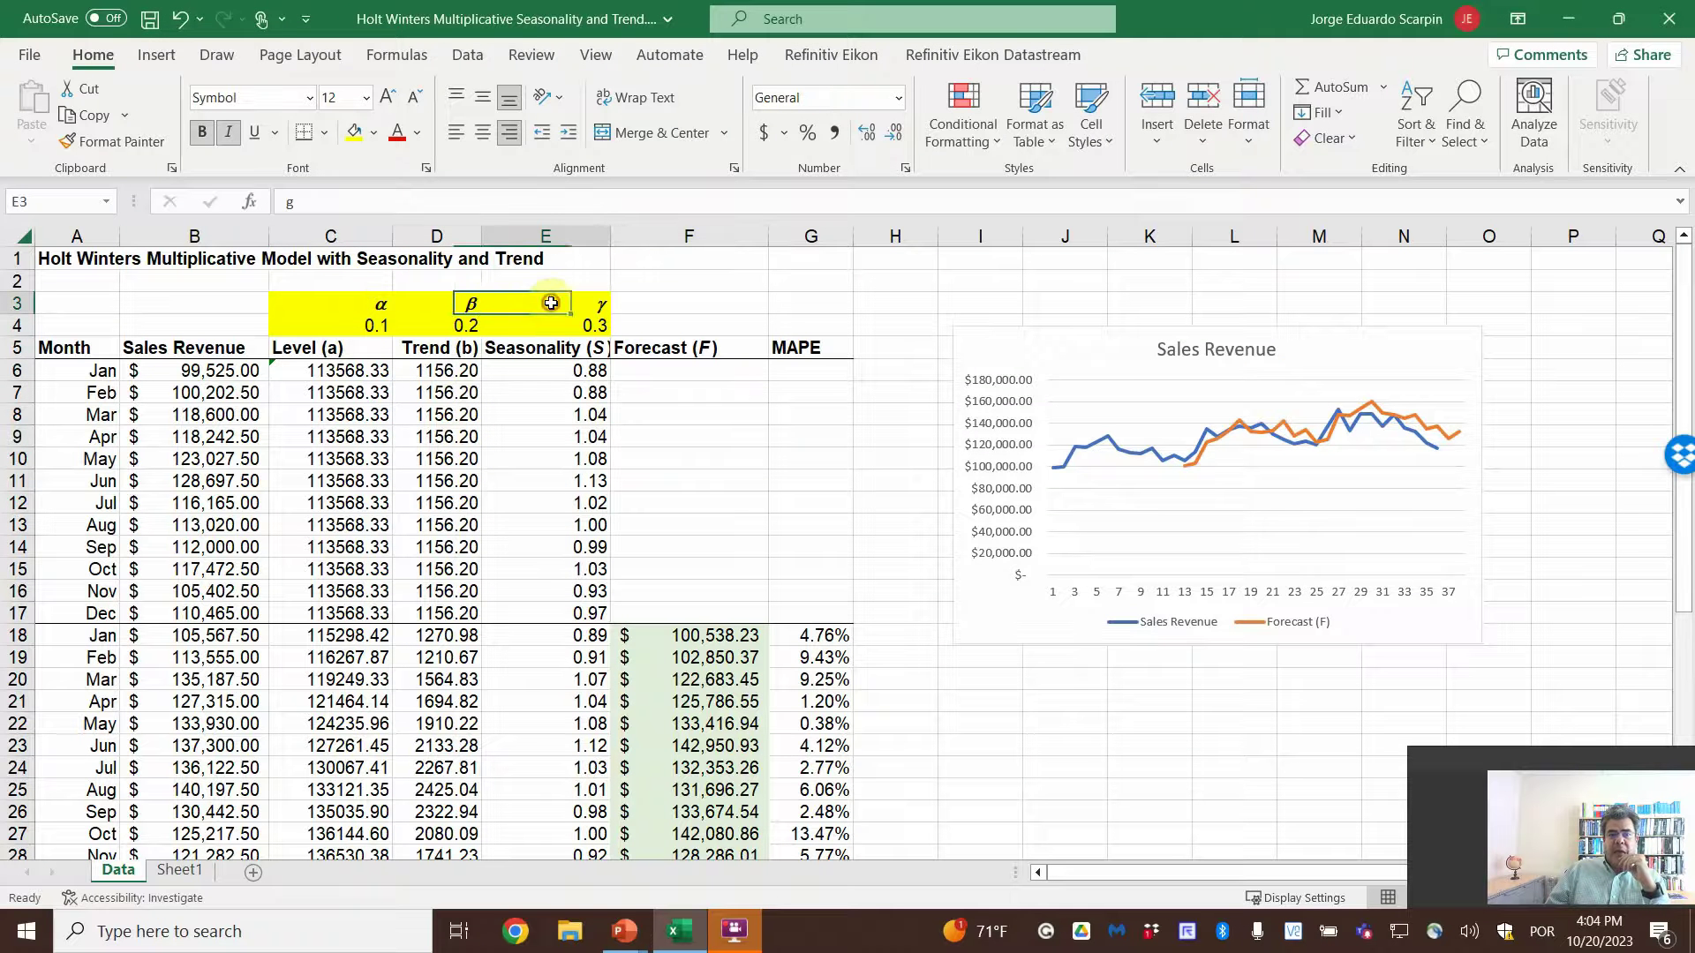
drag(362, 325, 562, 321)
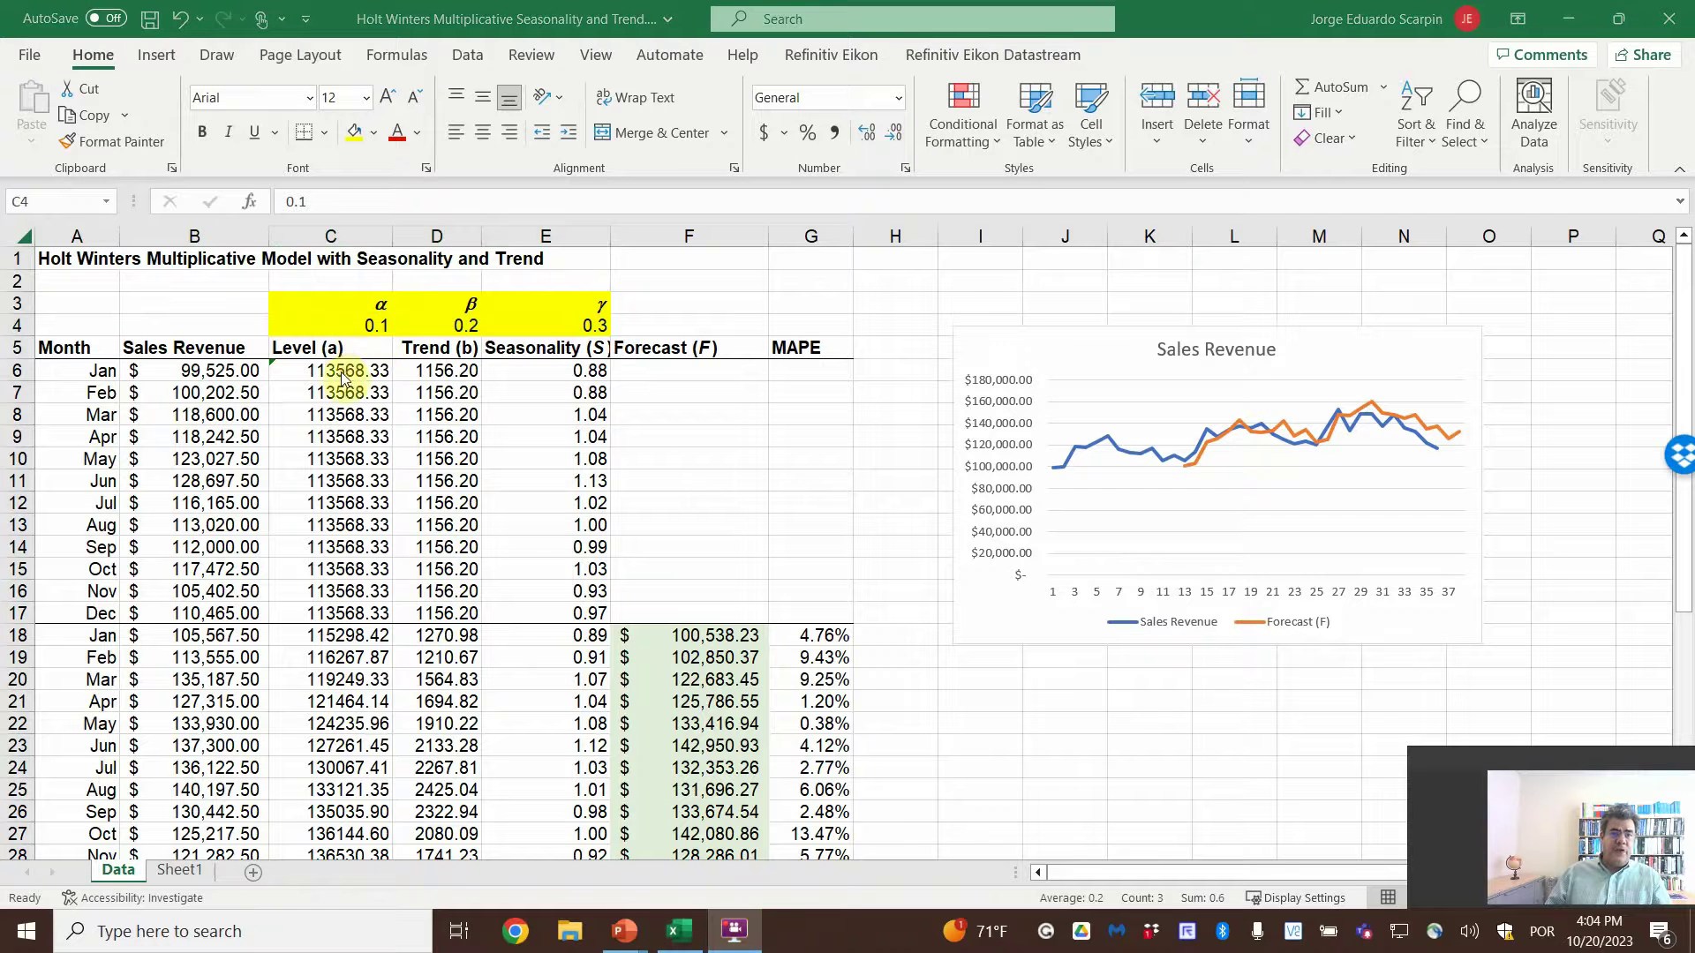
click(346, 370)
drag(346, 371, 358, 613)
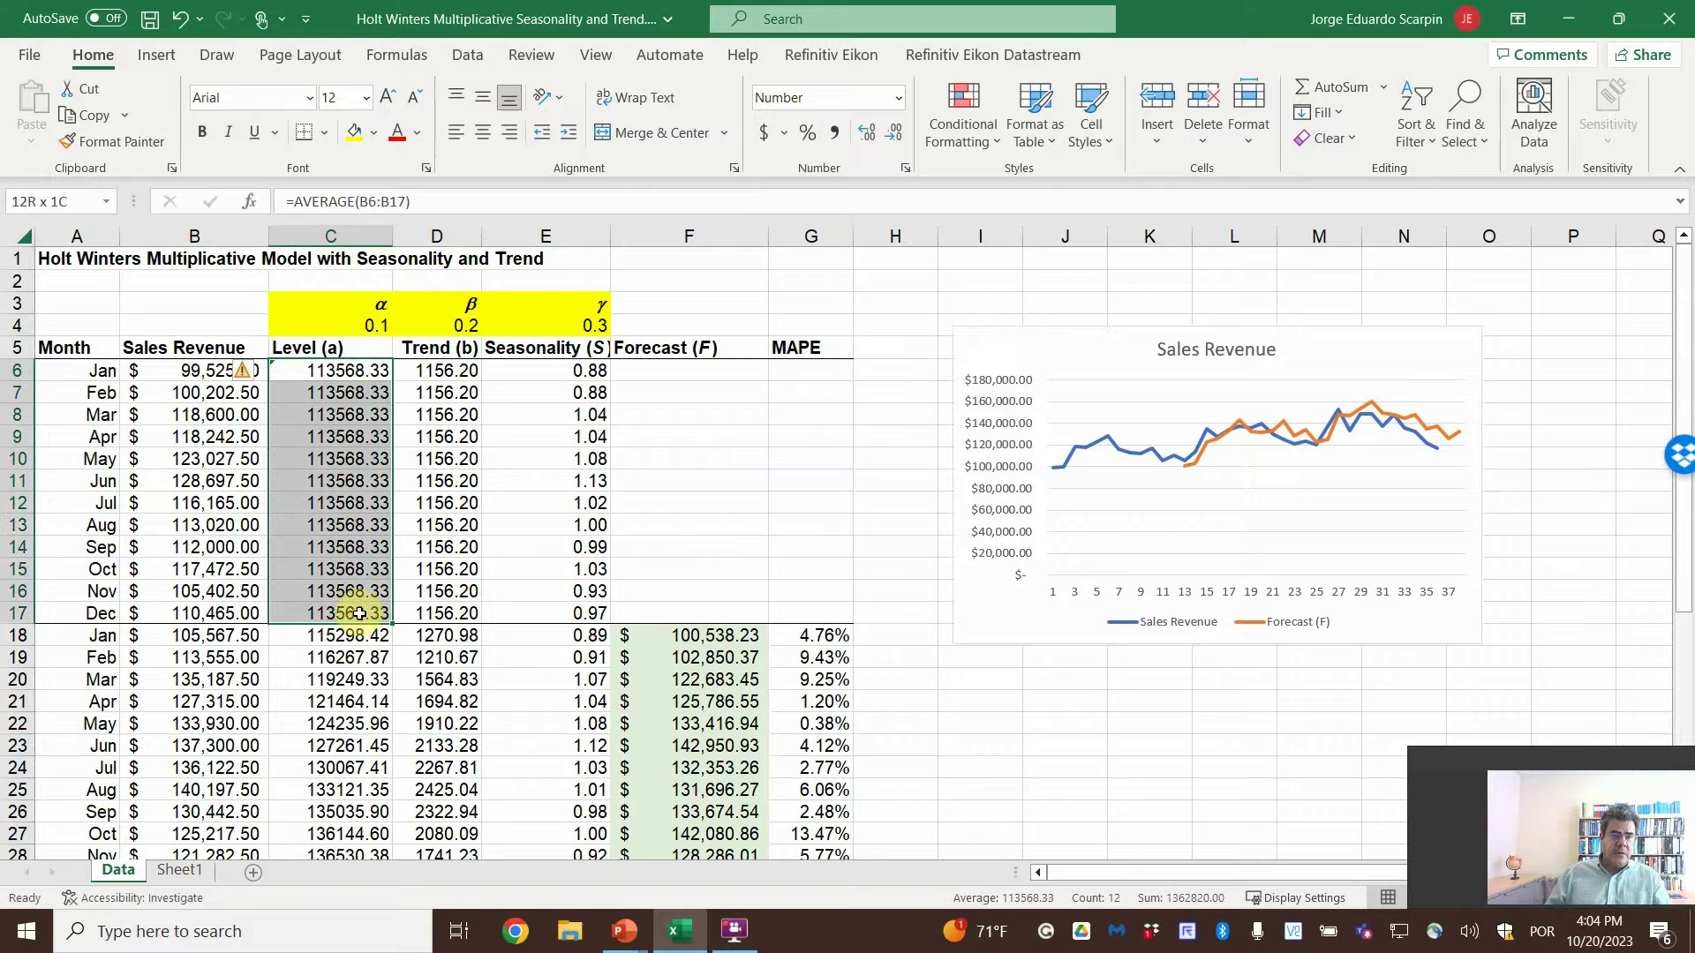
click(332, 369)
double_click(332, 369)
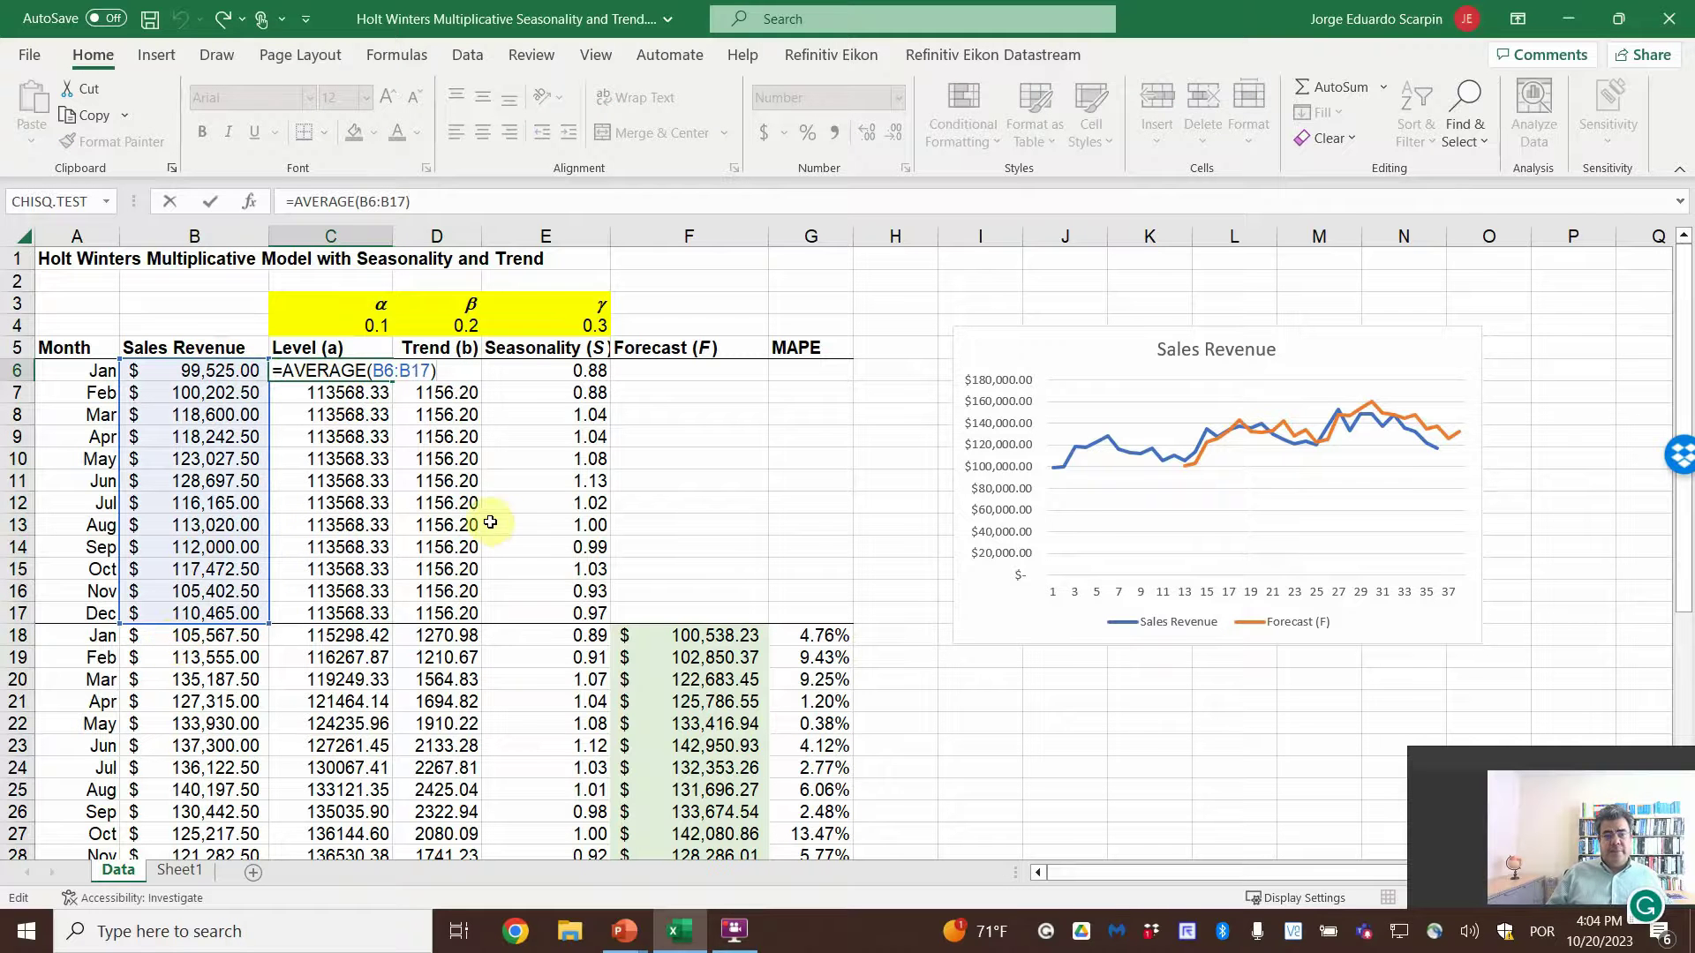
key(Escape)
drag(447, 372, 461, 612)
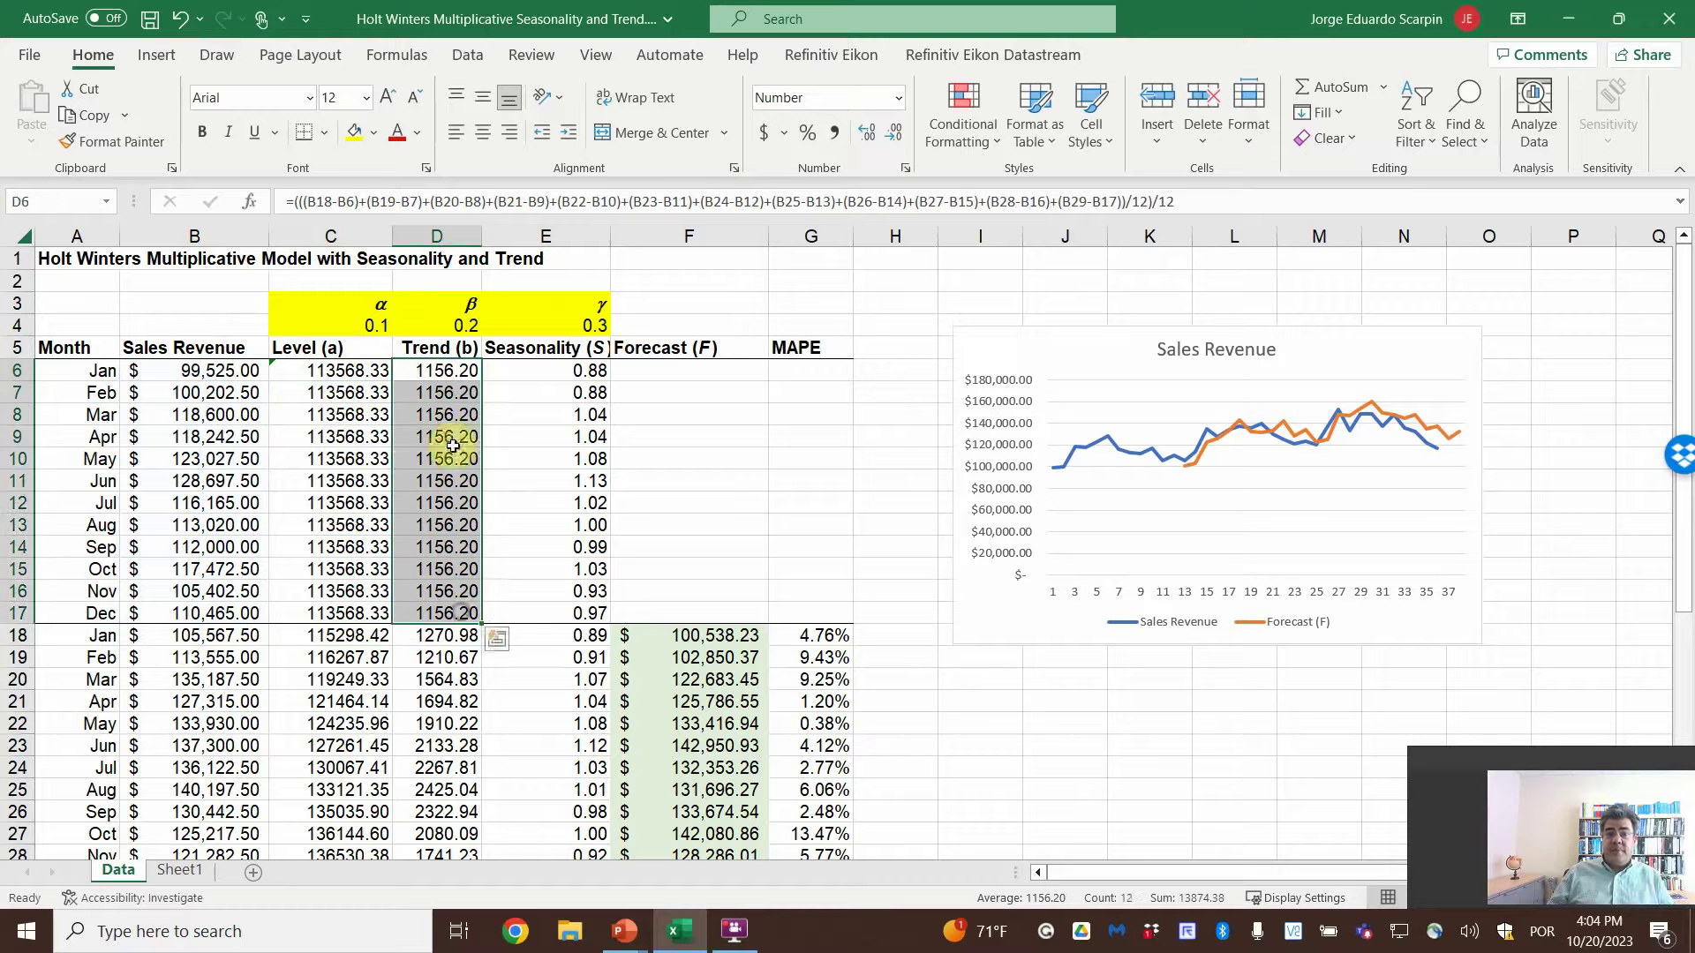
click(428, 371)
drag(283, 201, 1210, 227)
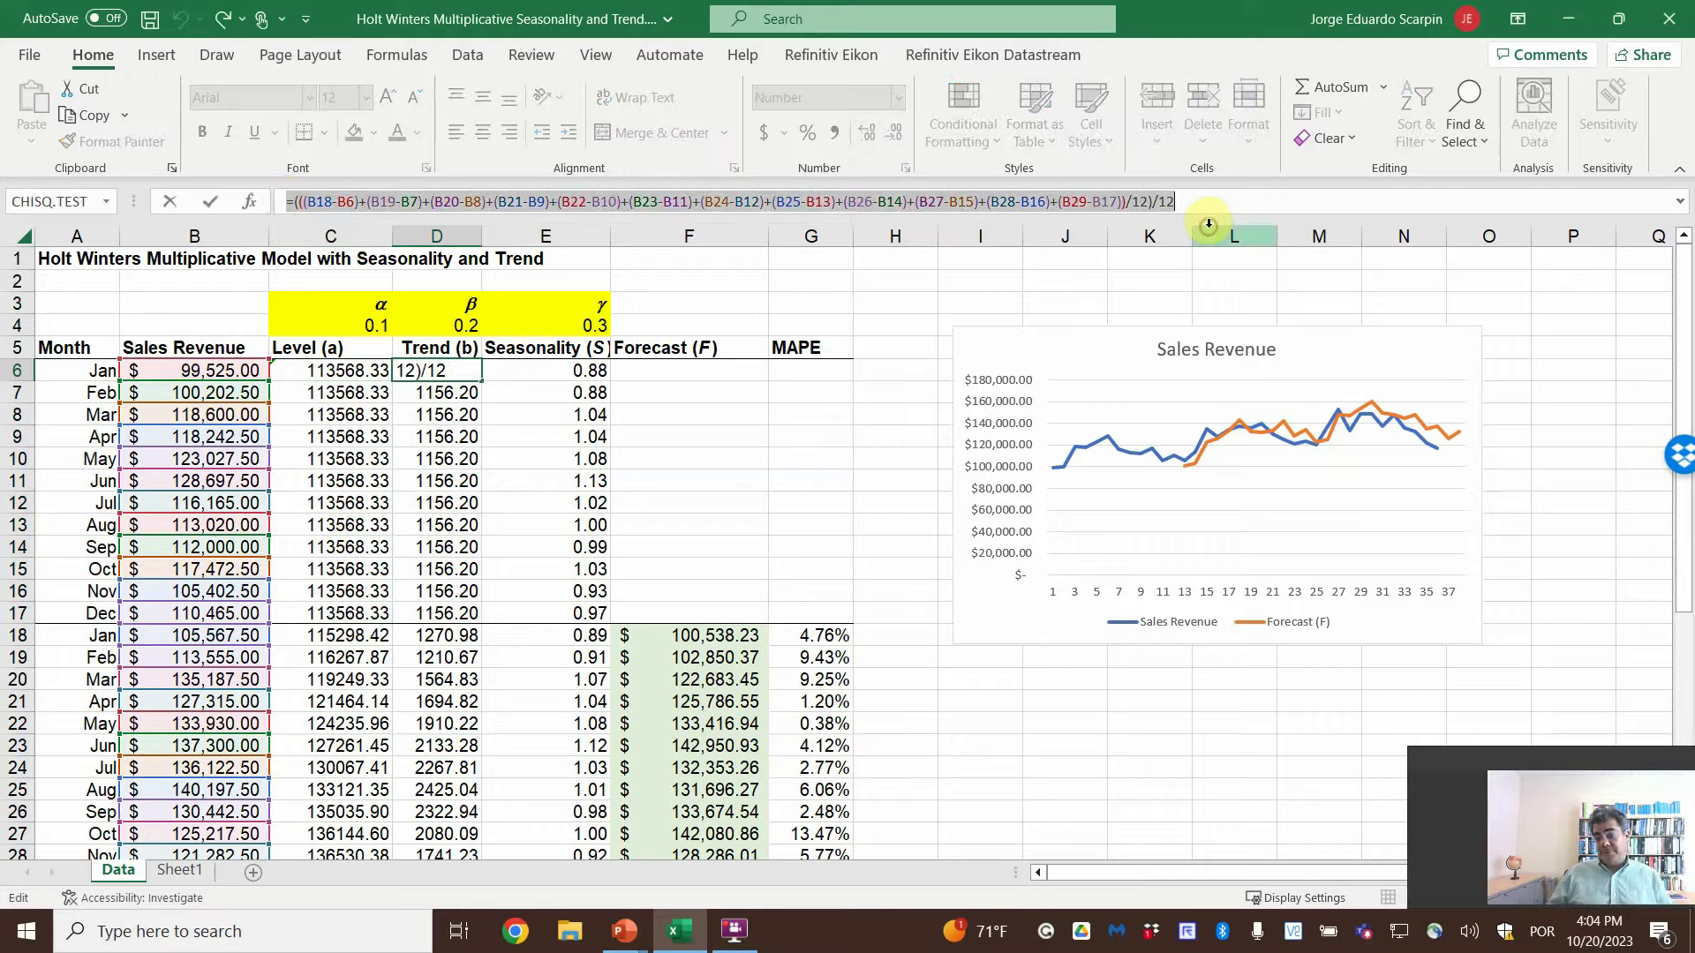
key(Escape)
click(432, 391)
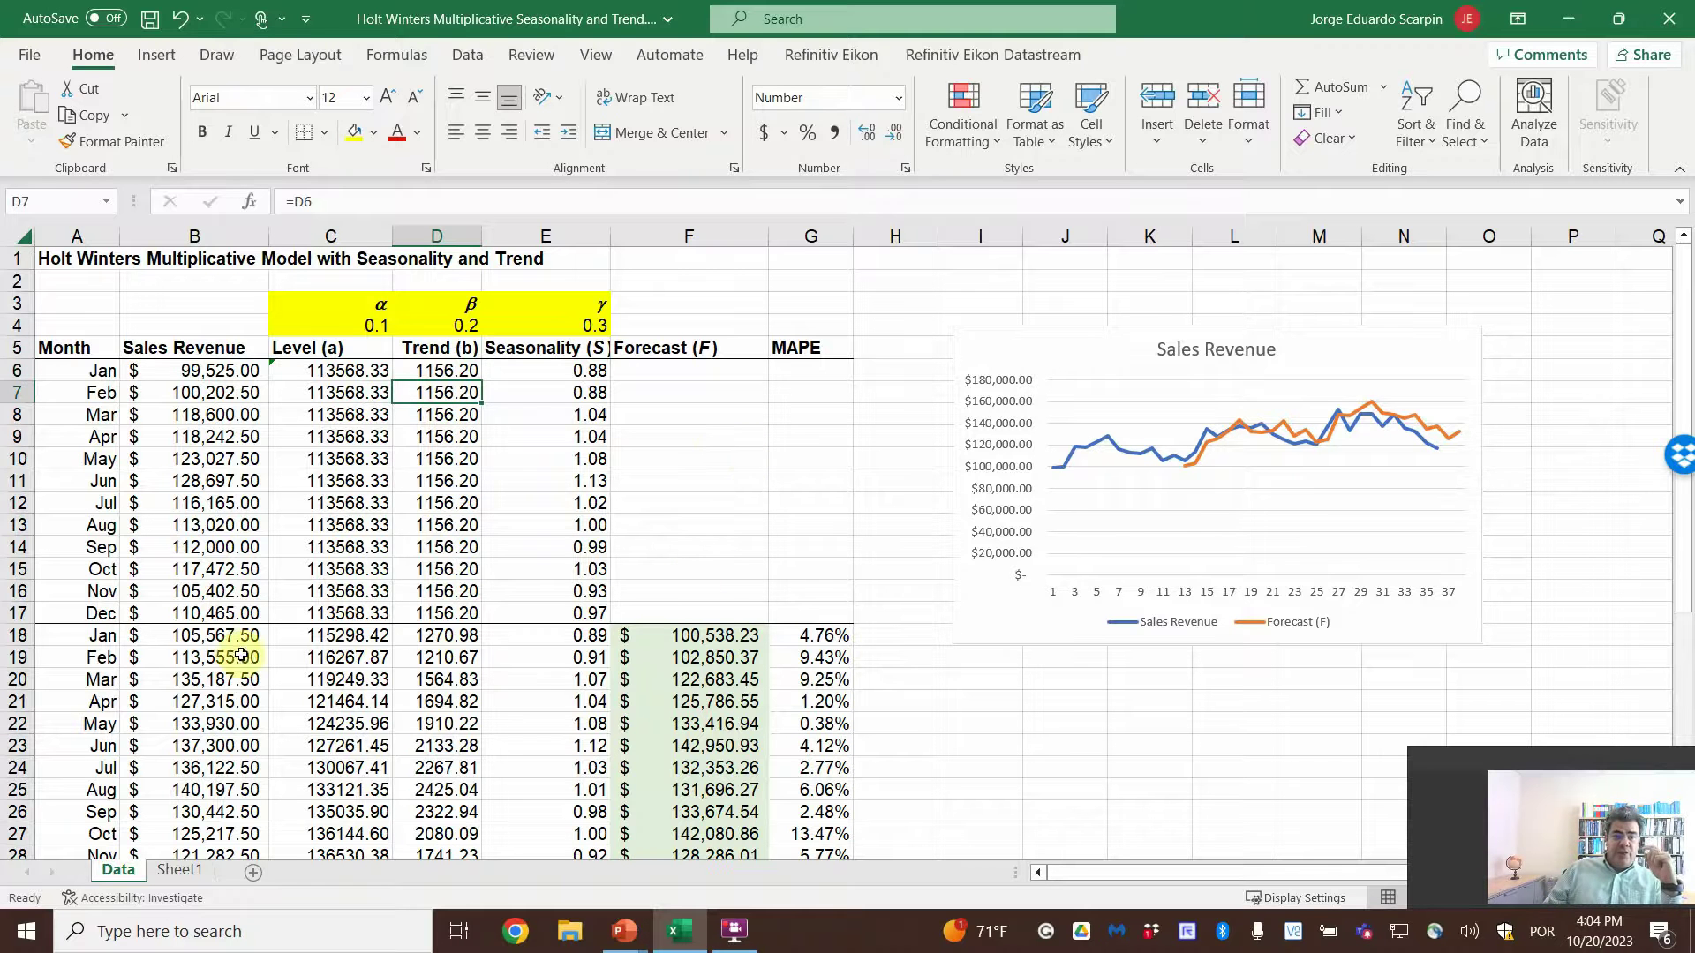
drag(228, 635, 207, 724)
scroll(208, 724, up, 3)
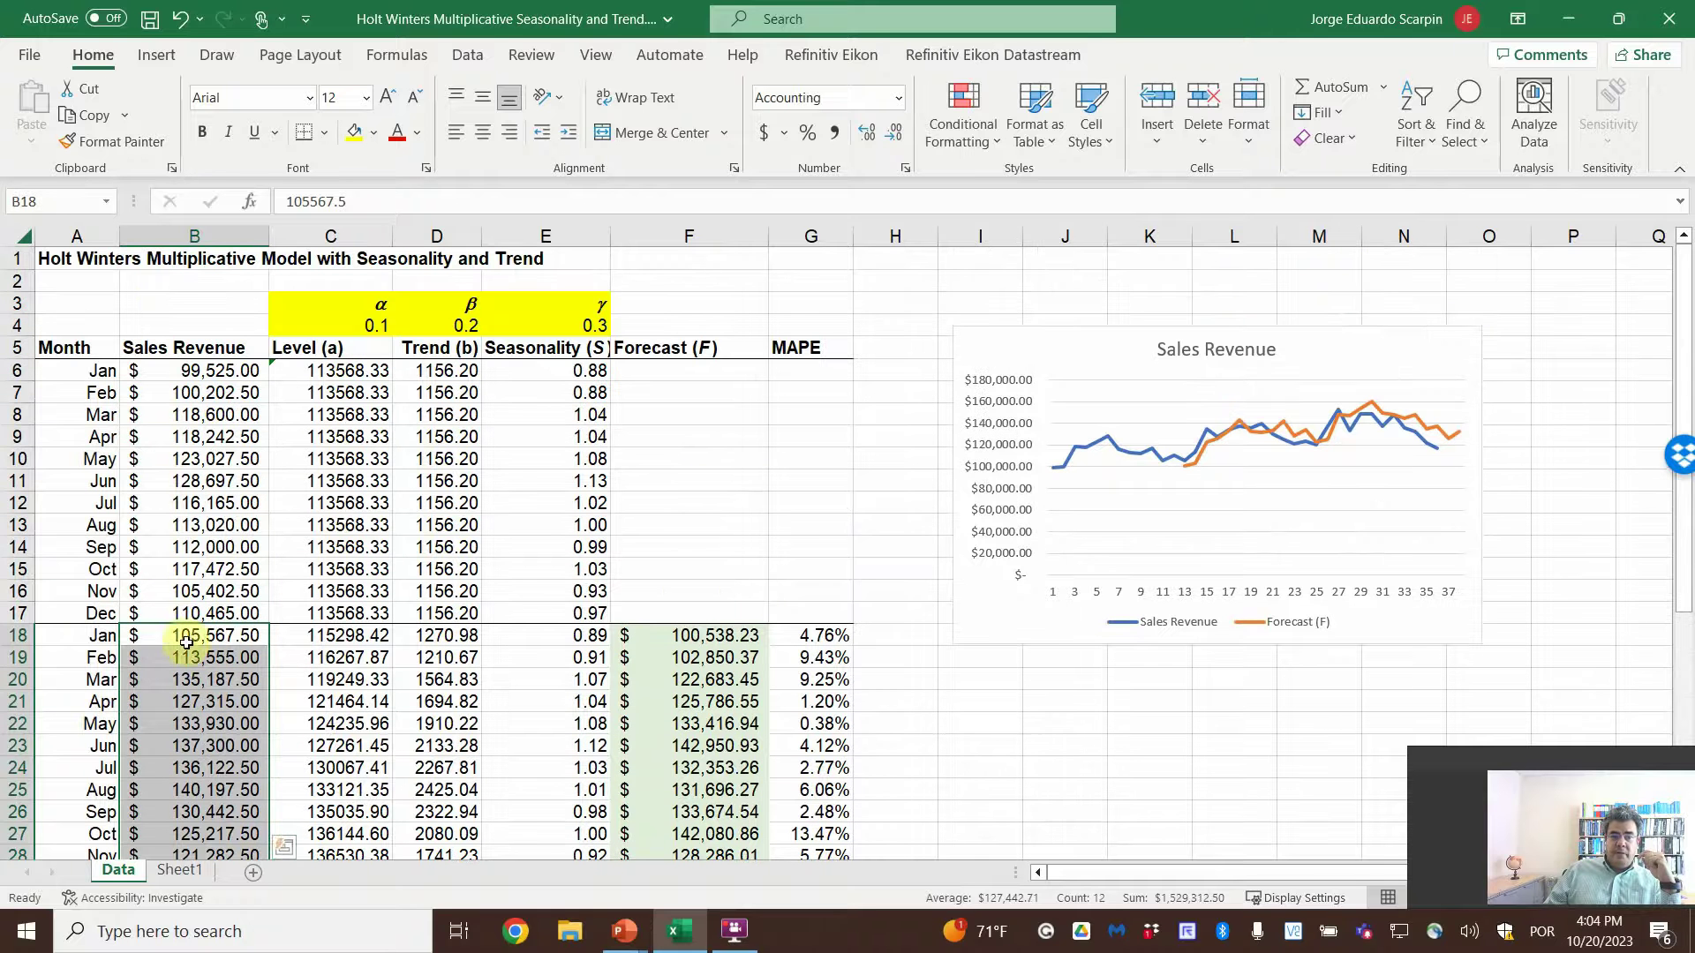
drag(209, 368, 176, 609)
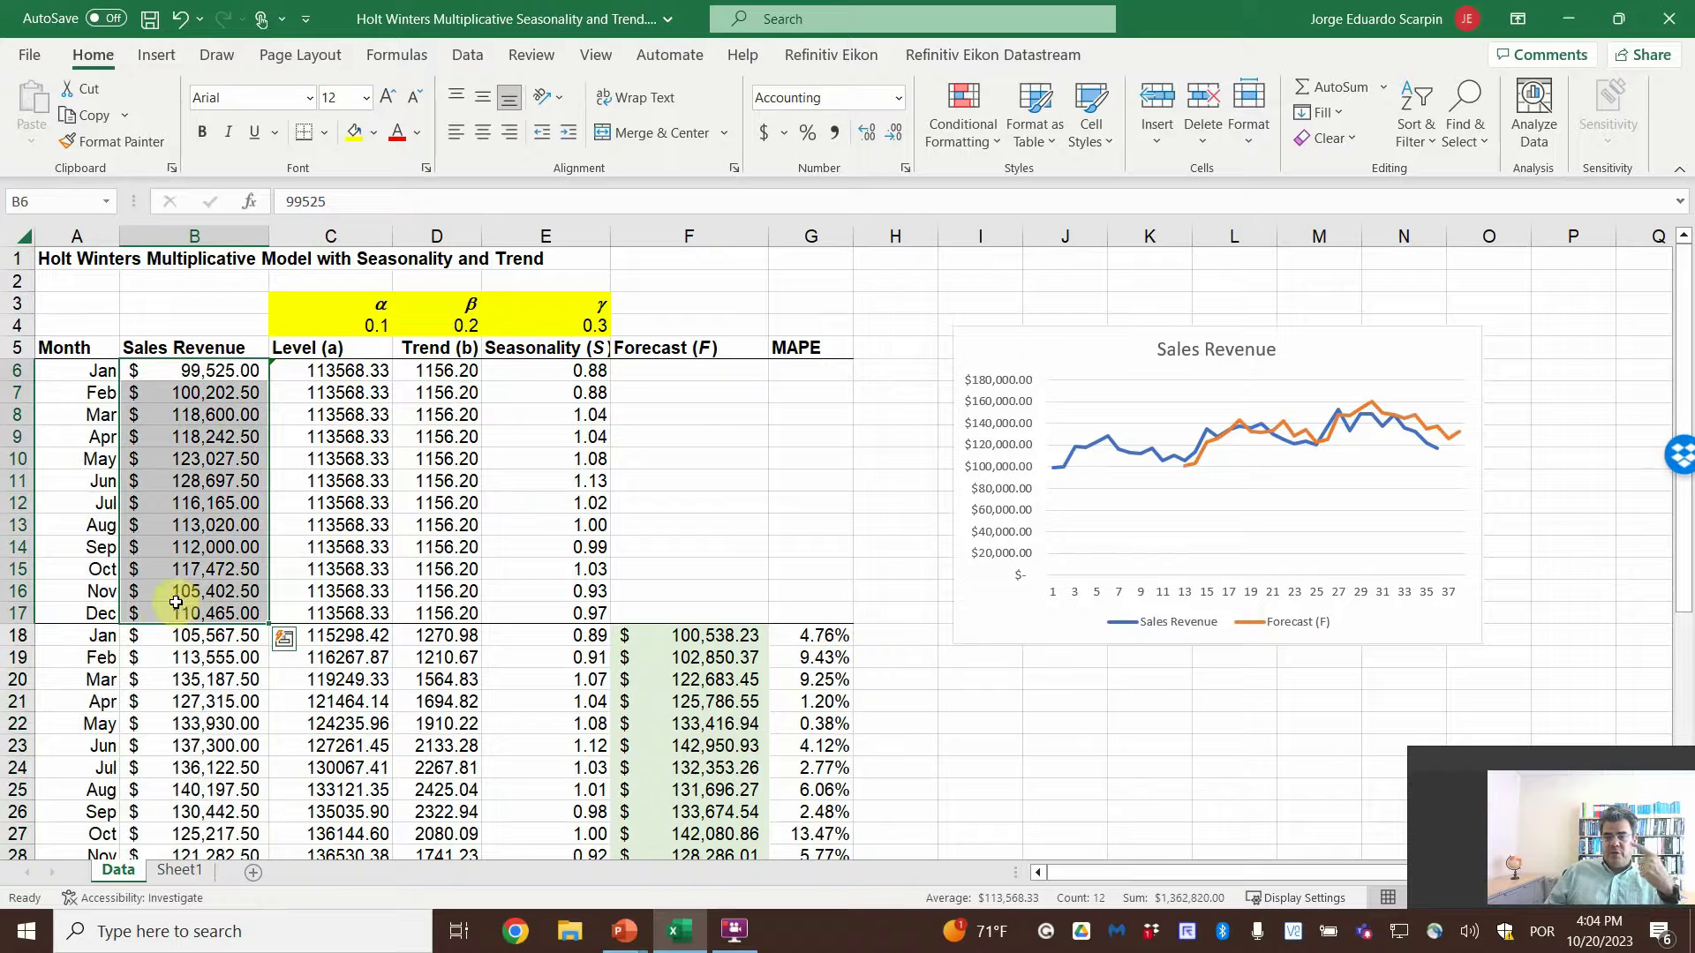
Enter =((SUM(B18:B29)-SUM(B6:B17)/(12^2))) as D7's initial trend, accepting Excel's correction.
click(442, 391)
text(=)
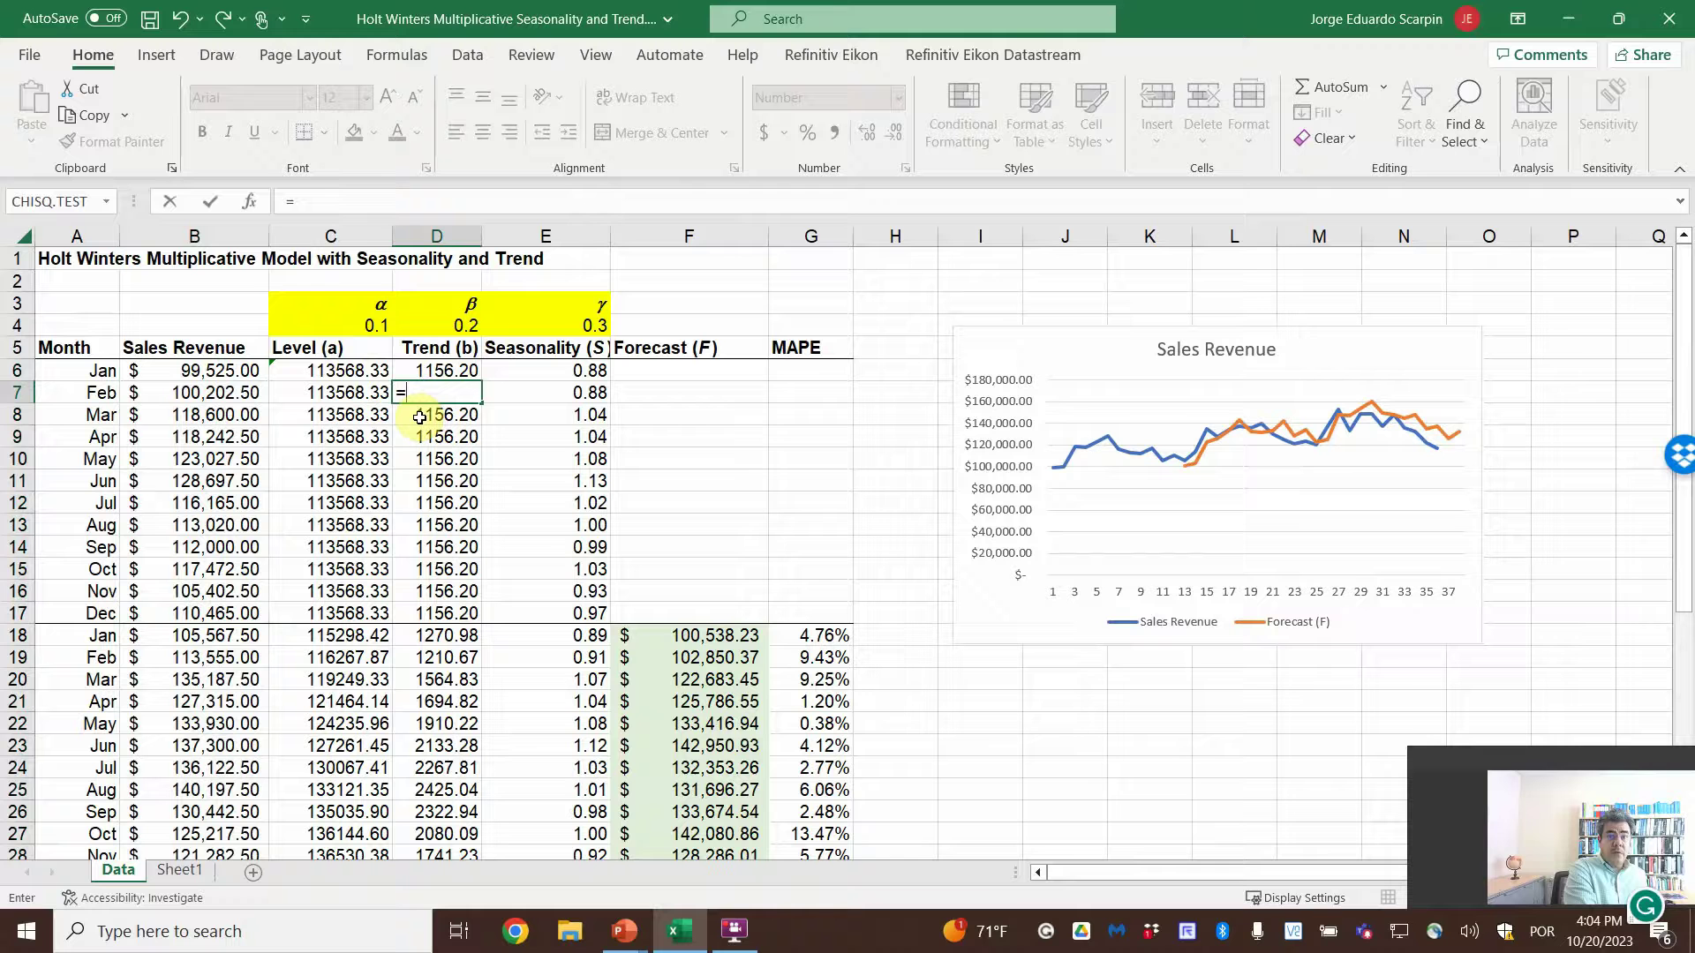
text(()
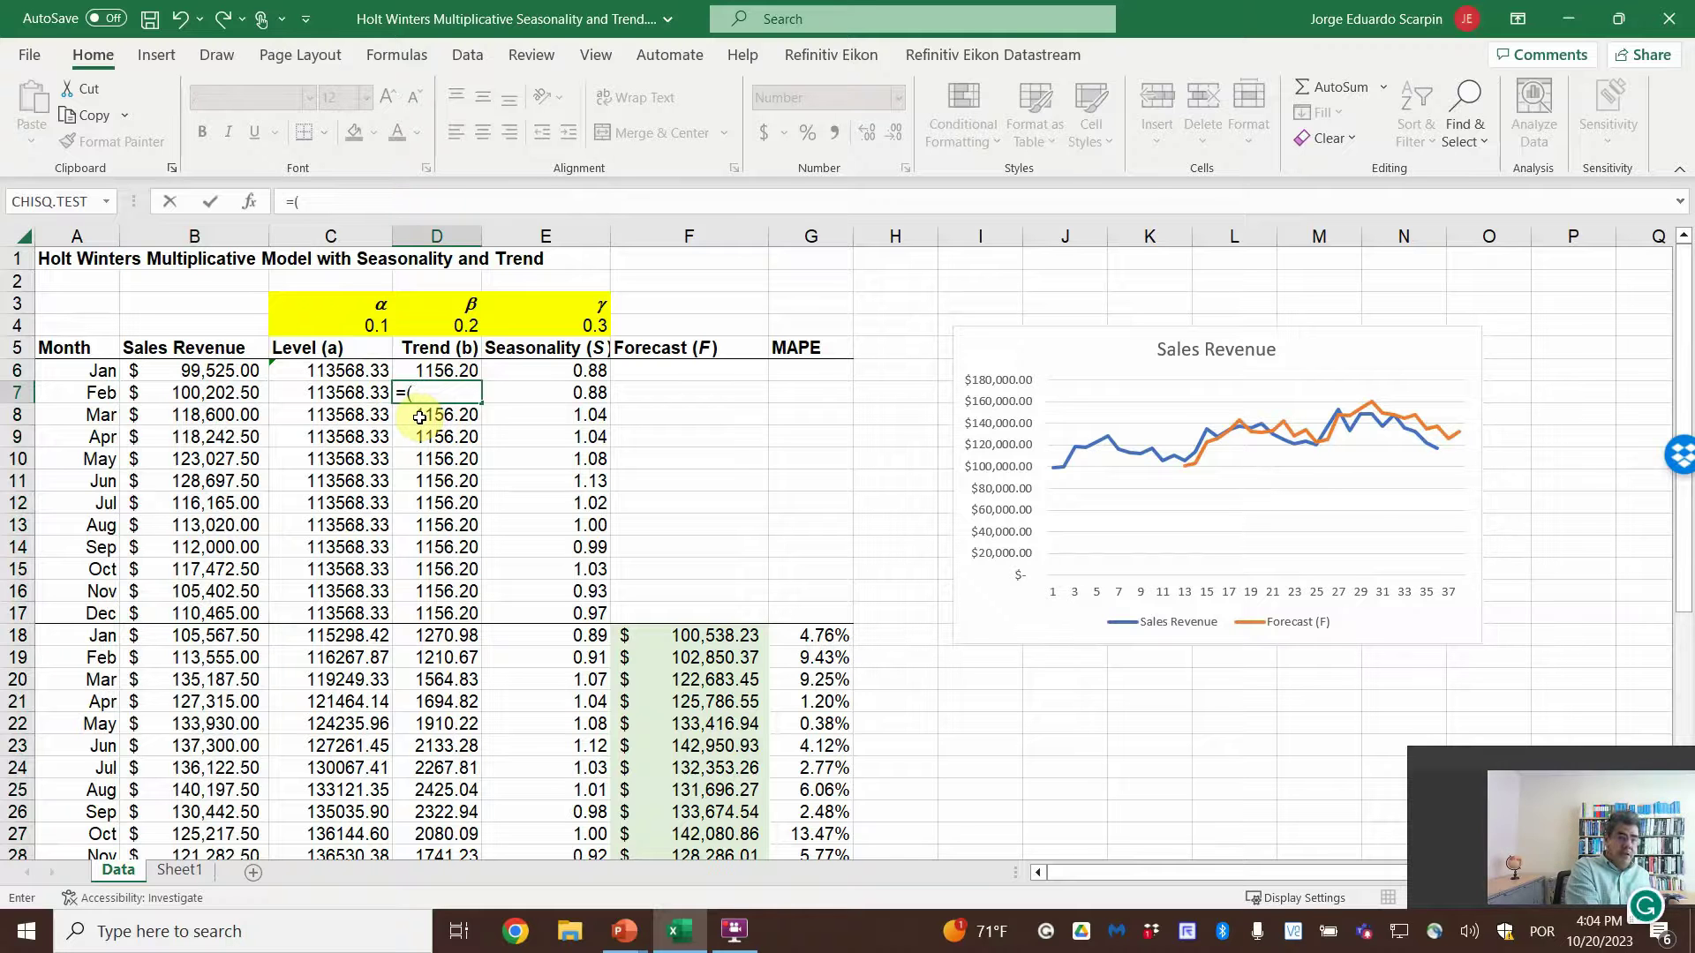
text((sum()
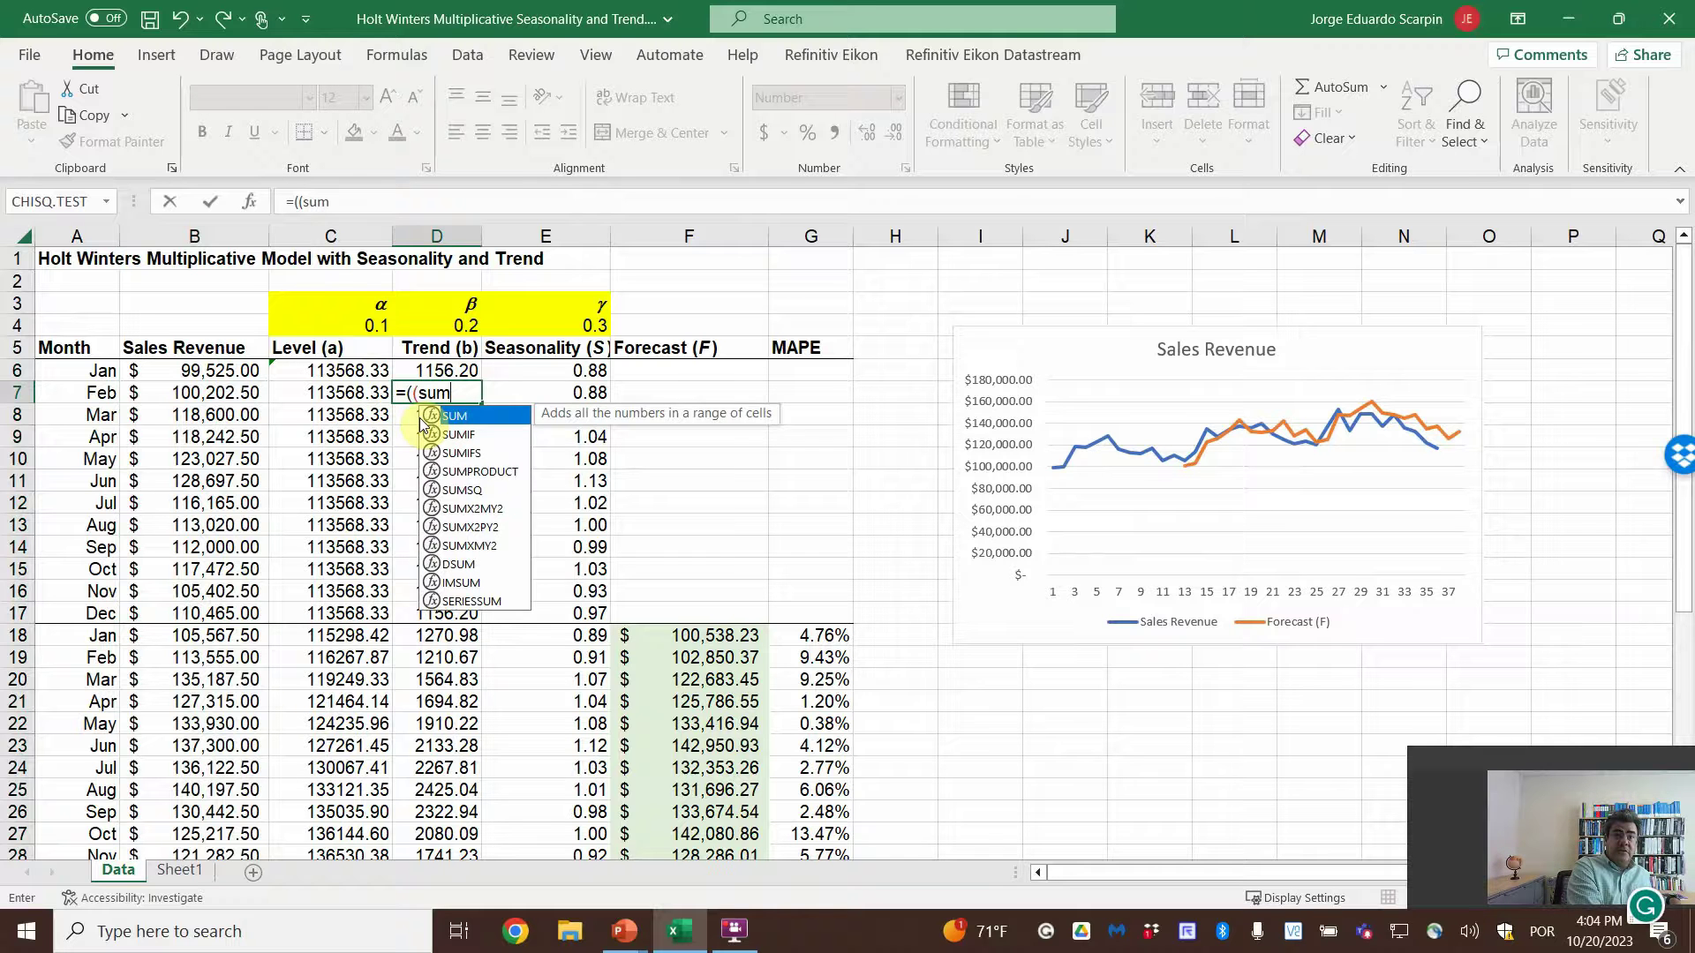
key(Left)
key(Left)
key(Down)
key(Down)
key(Down)
key(Down)
key(Down)
key(Down)
key(Down)
key(Down)
key(Down)
key(Down)
key(Down)
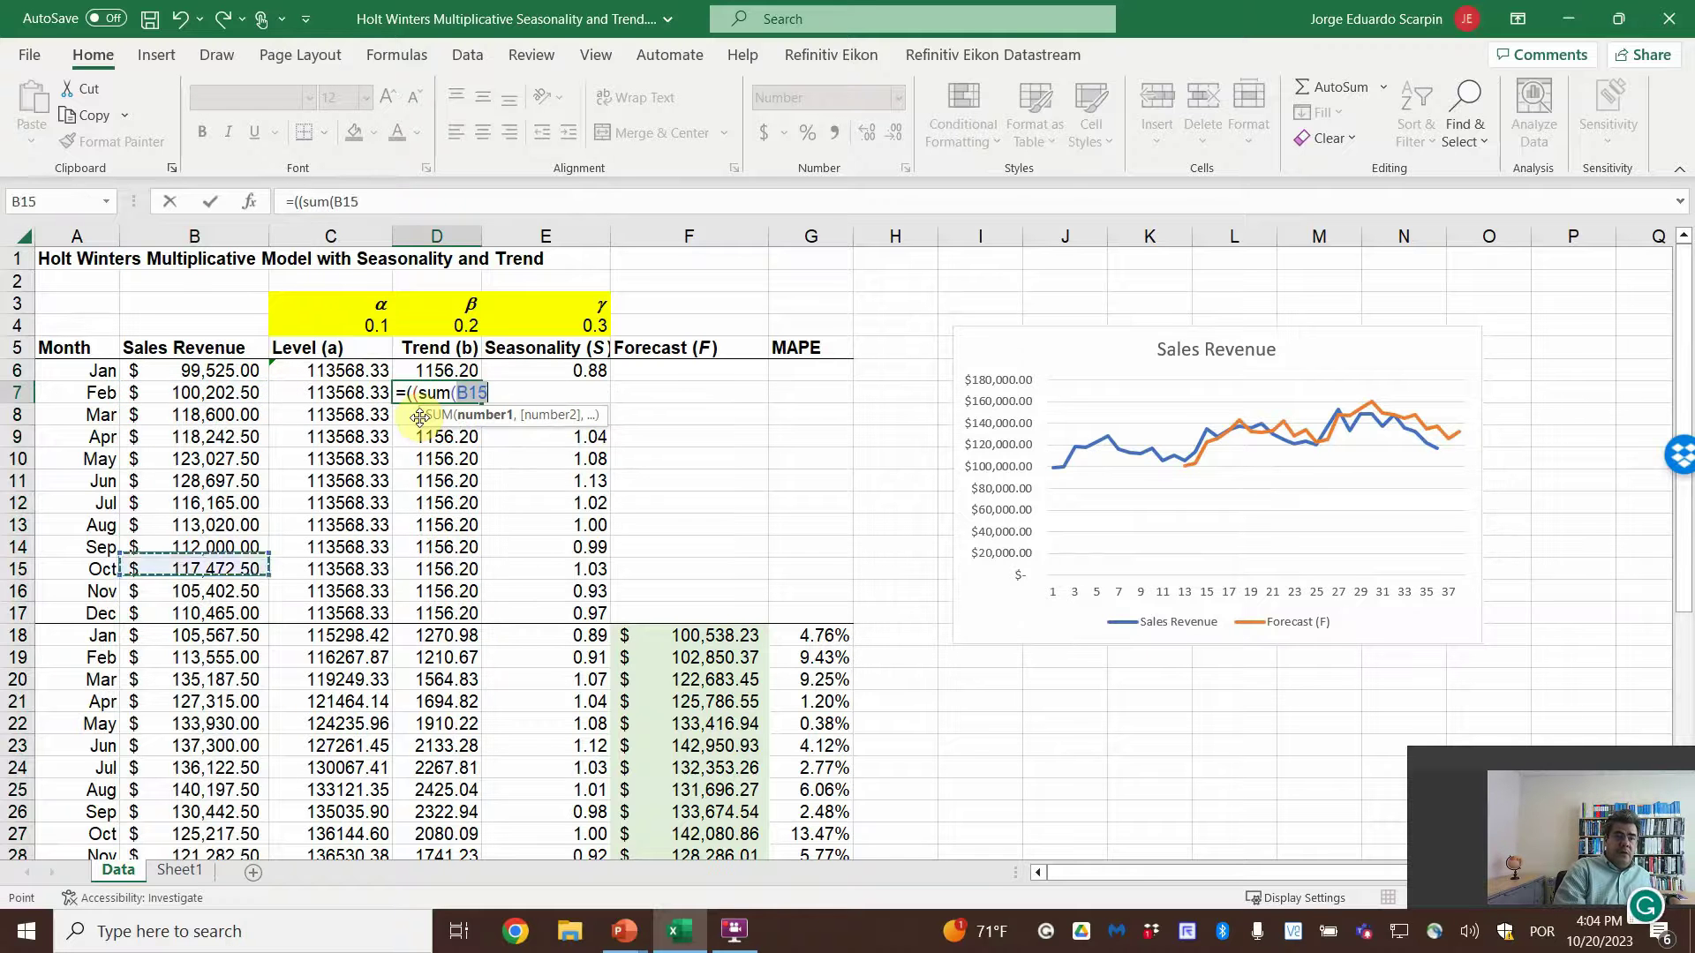
key(shift+Down)
key(shift+Down)
key(shift+Down)
key(shift+Down)
key(shift+Down)
key(shift+Down)
key(shift+Down)
key(shift+Down)
key(shift+Down)
key(shift+Down)
key(shift+Down)
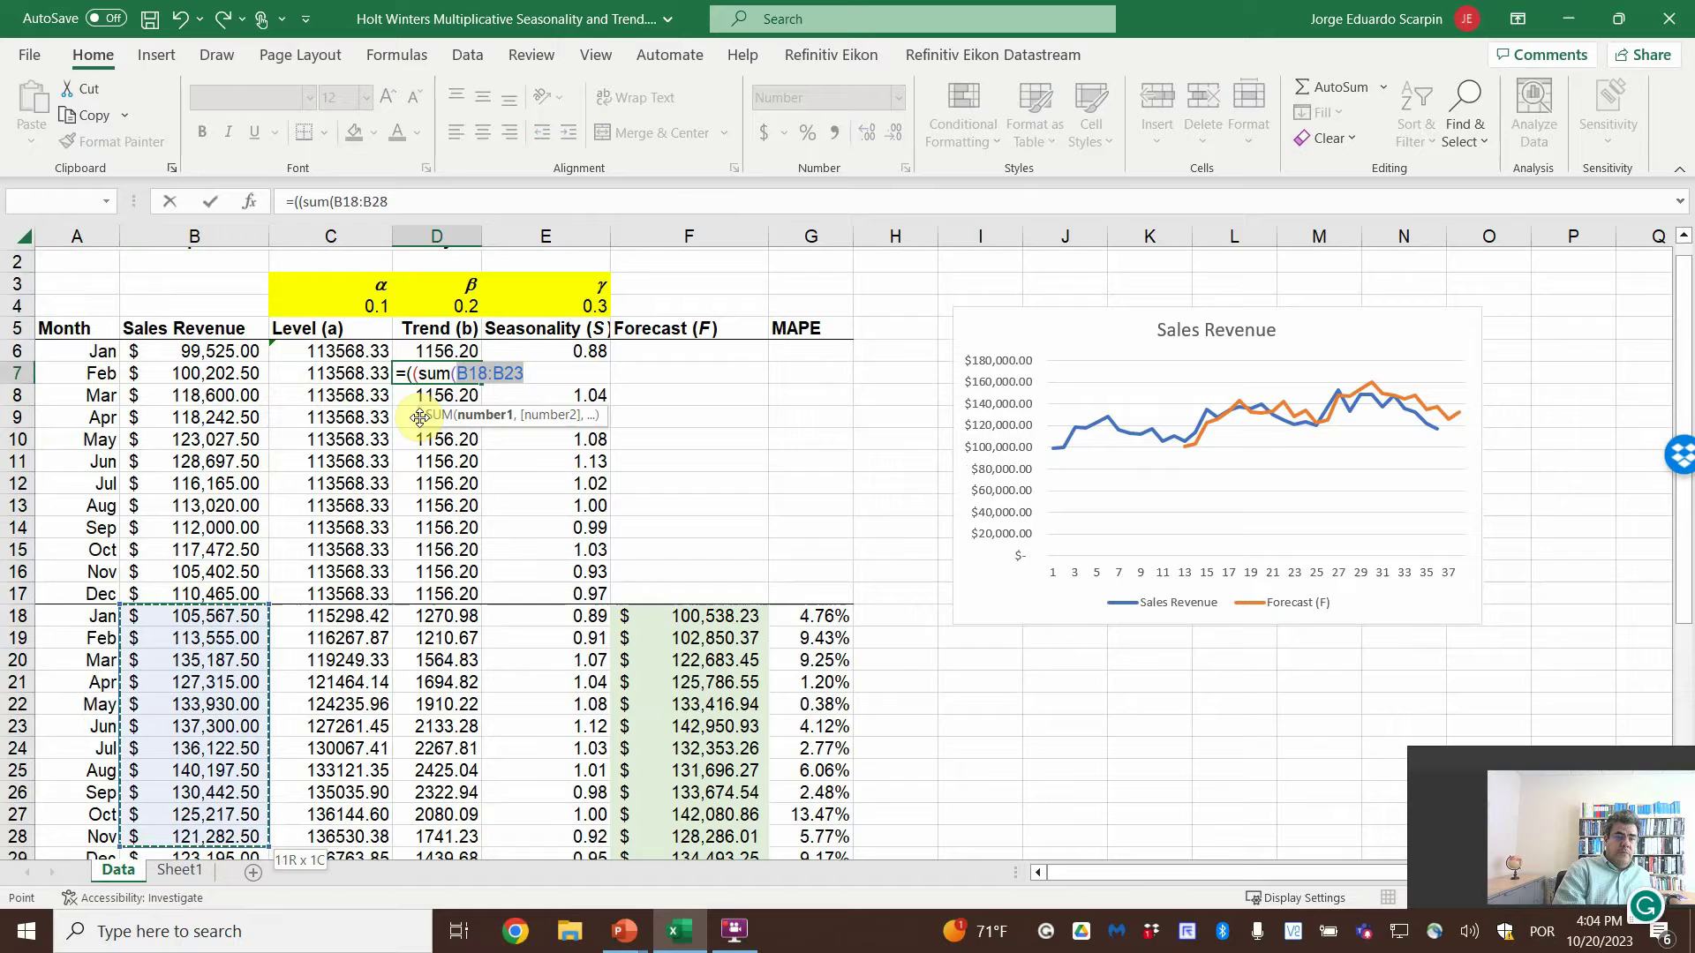
text())
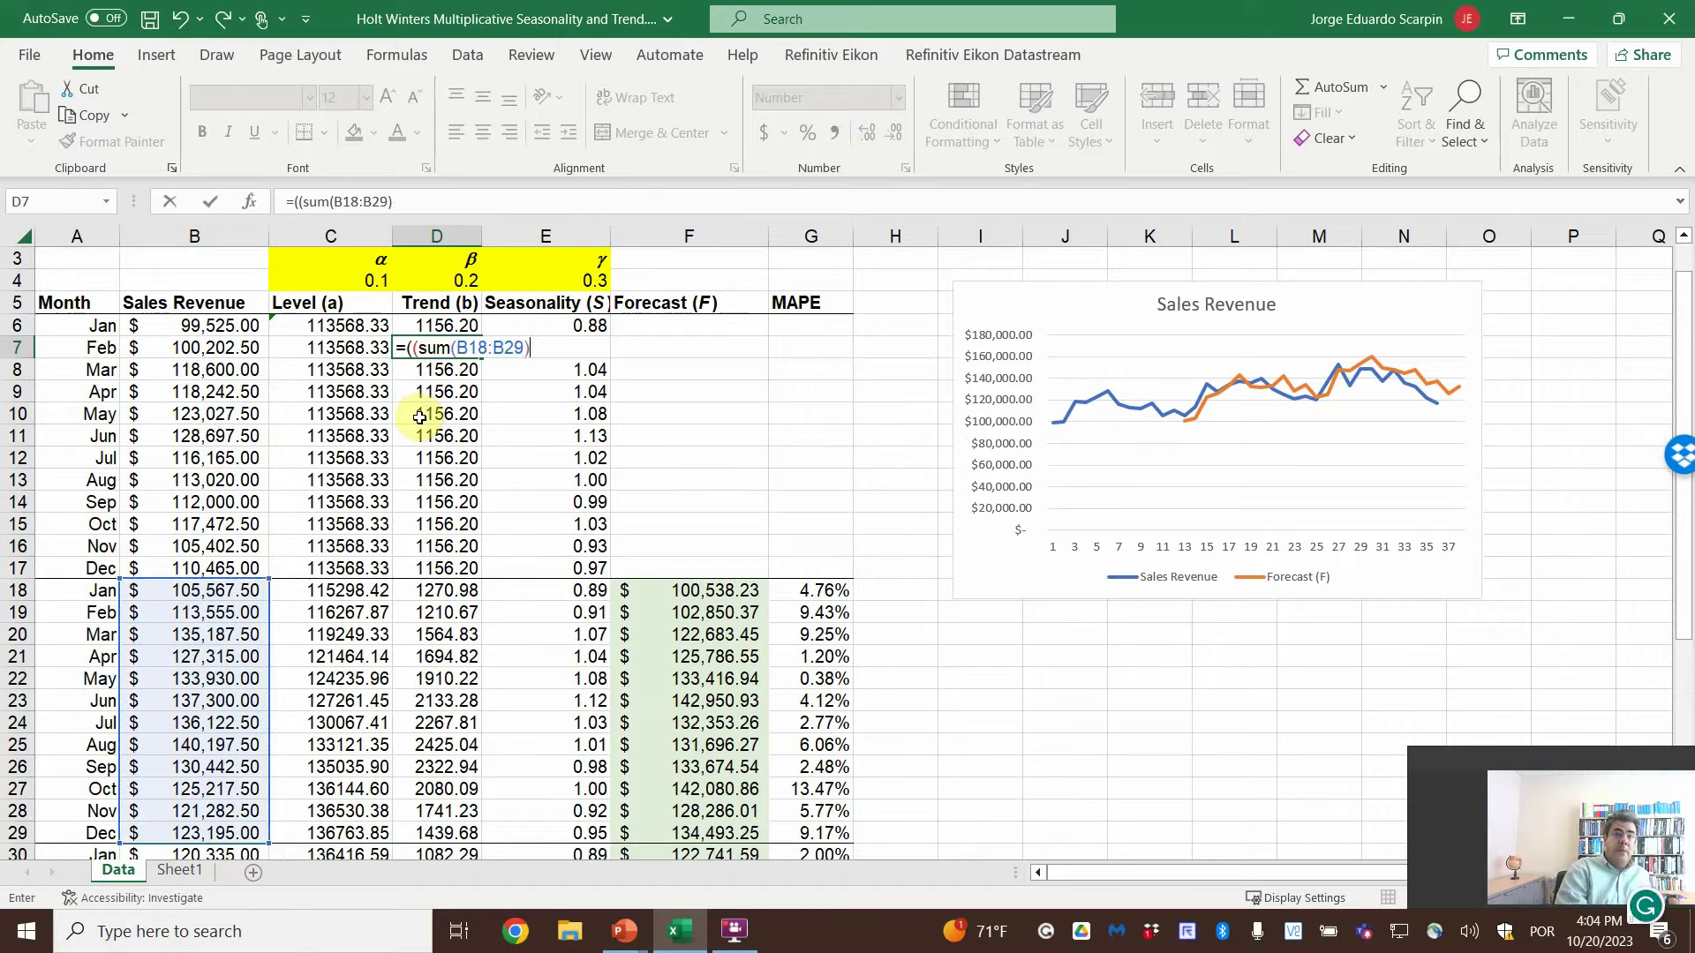
text(-sum()
key(Left)
key(Left)
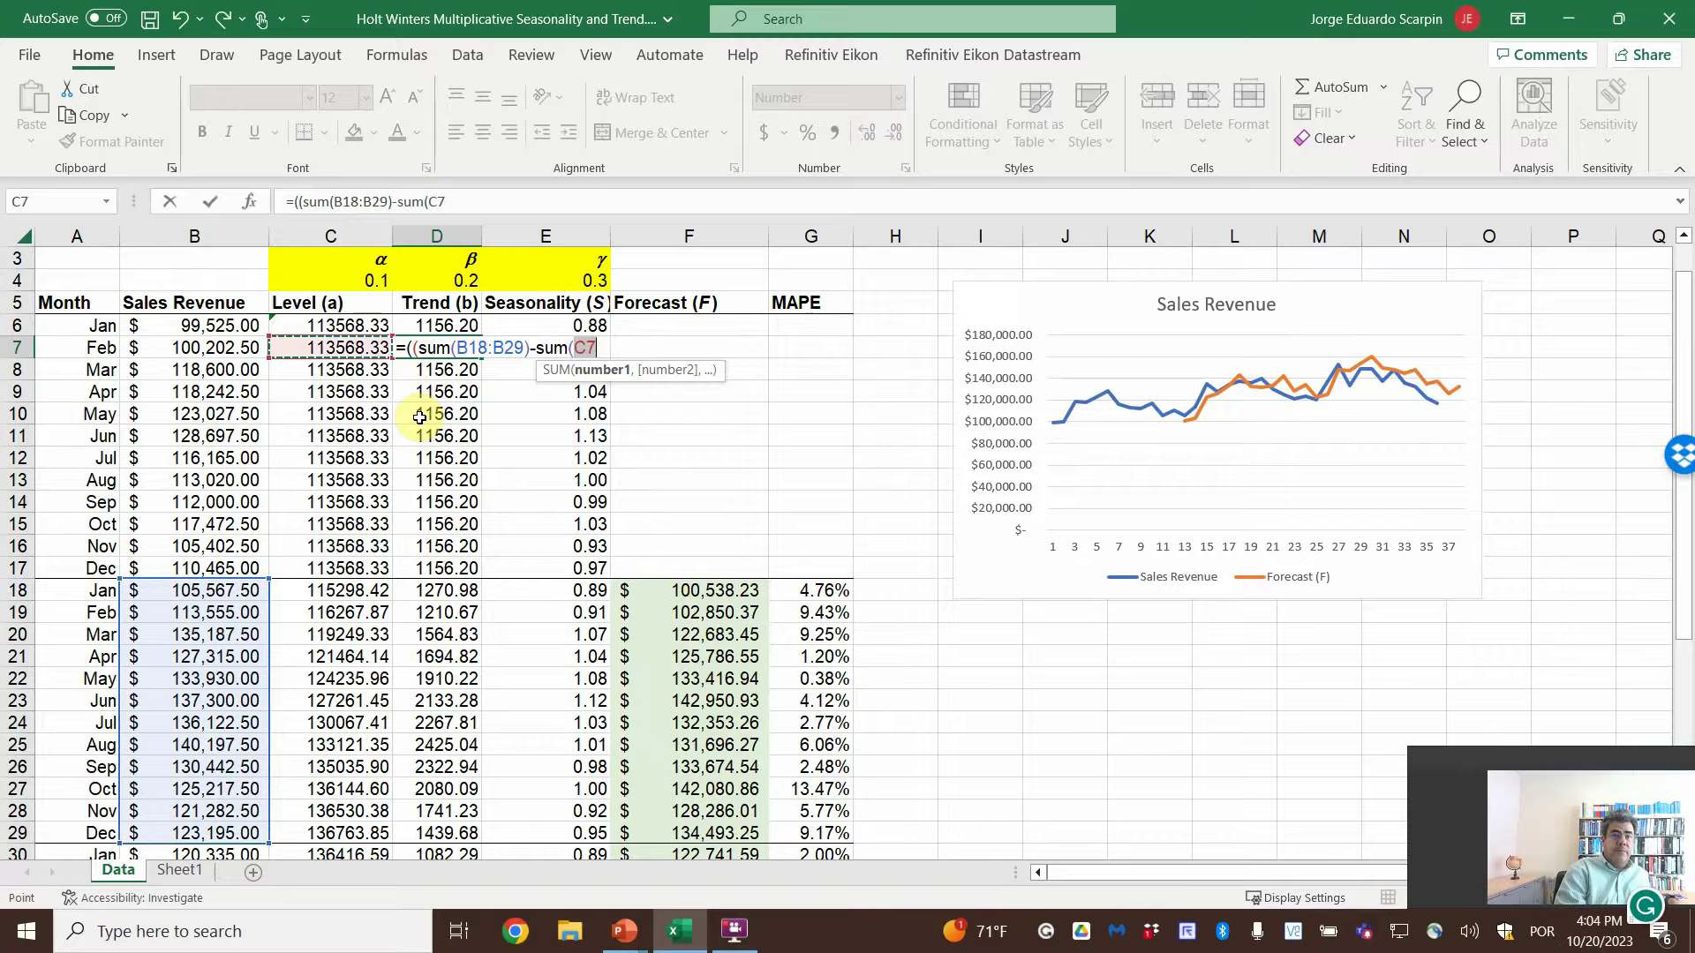
key(Up)
key(shift+Down)
key(shift+Down)
key(shift+Down)
key(shift+Down)
key(shift+Down)
key(shift+Down)
key(shift+Down)
key(shift+Down)
key(shift+Down)
key(shift+Down)
key(shift+Down)
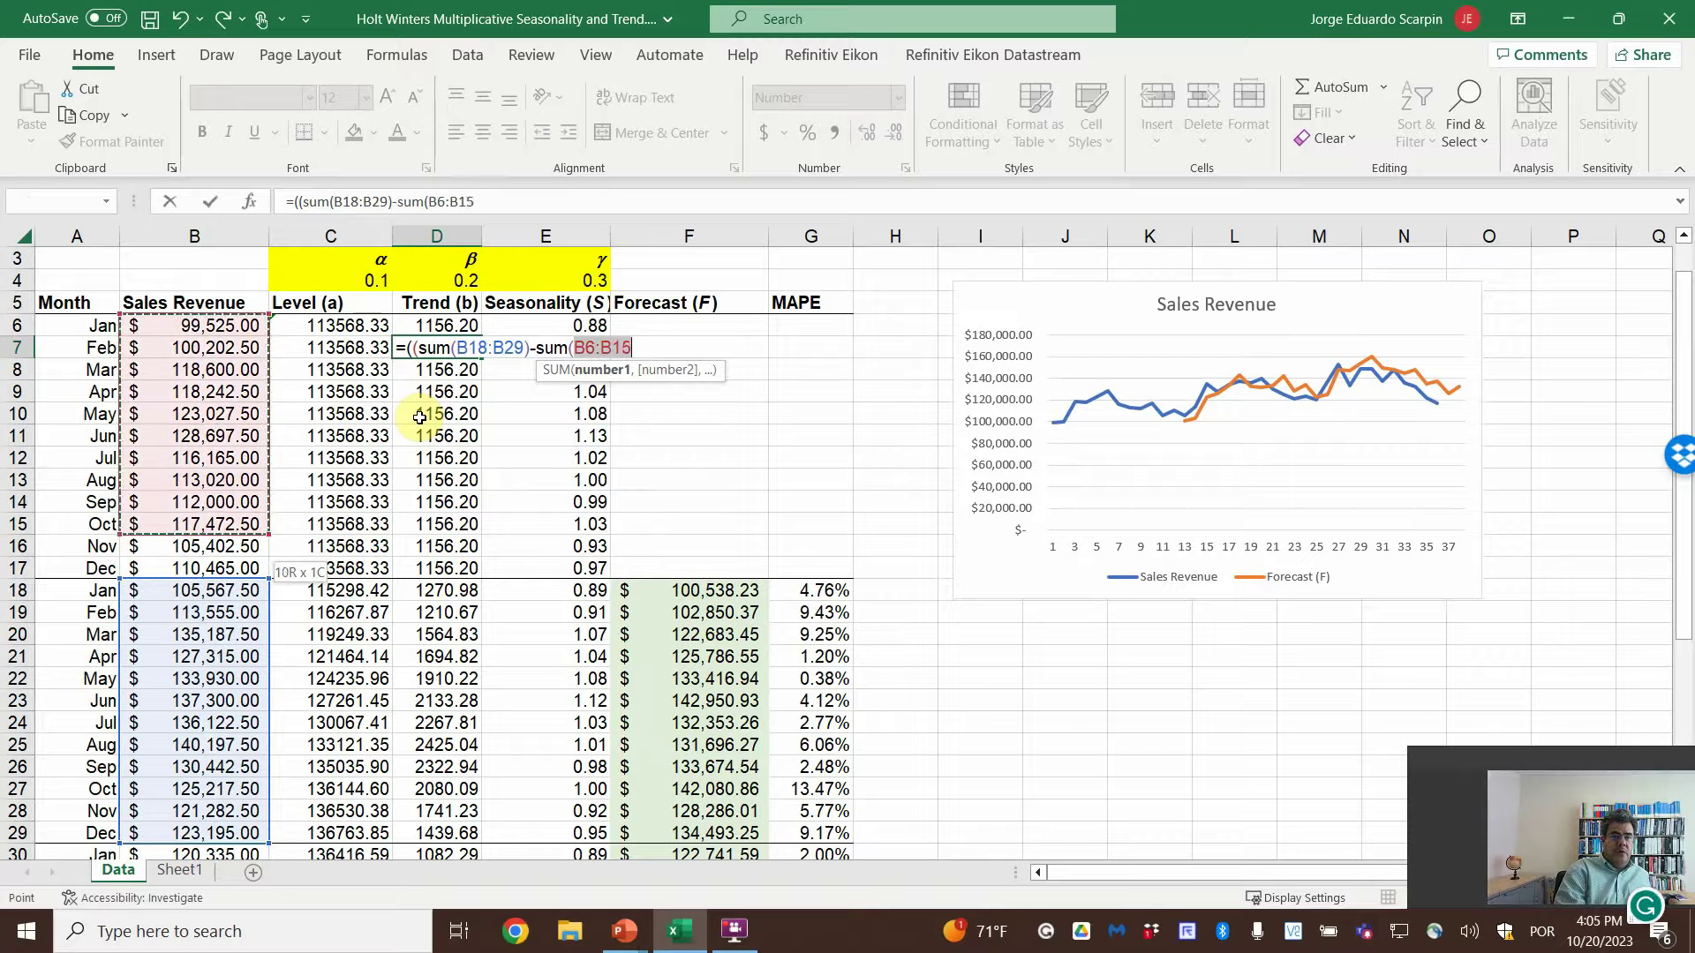
text())
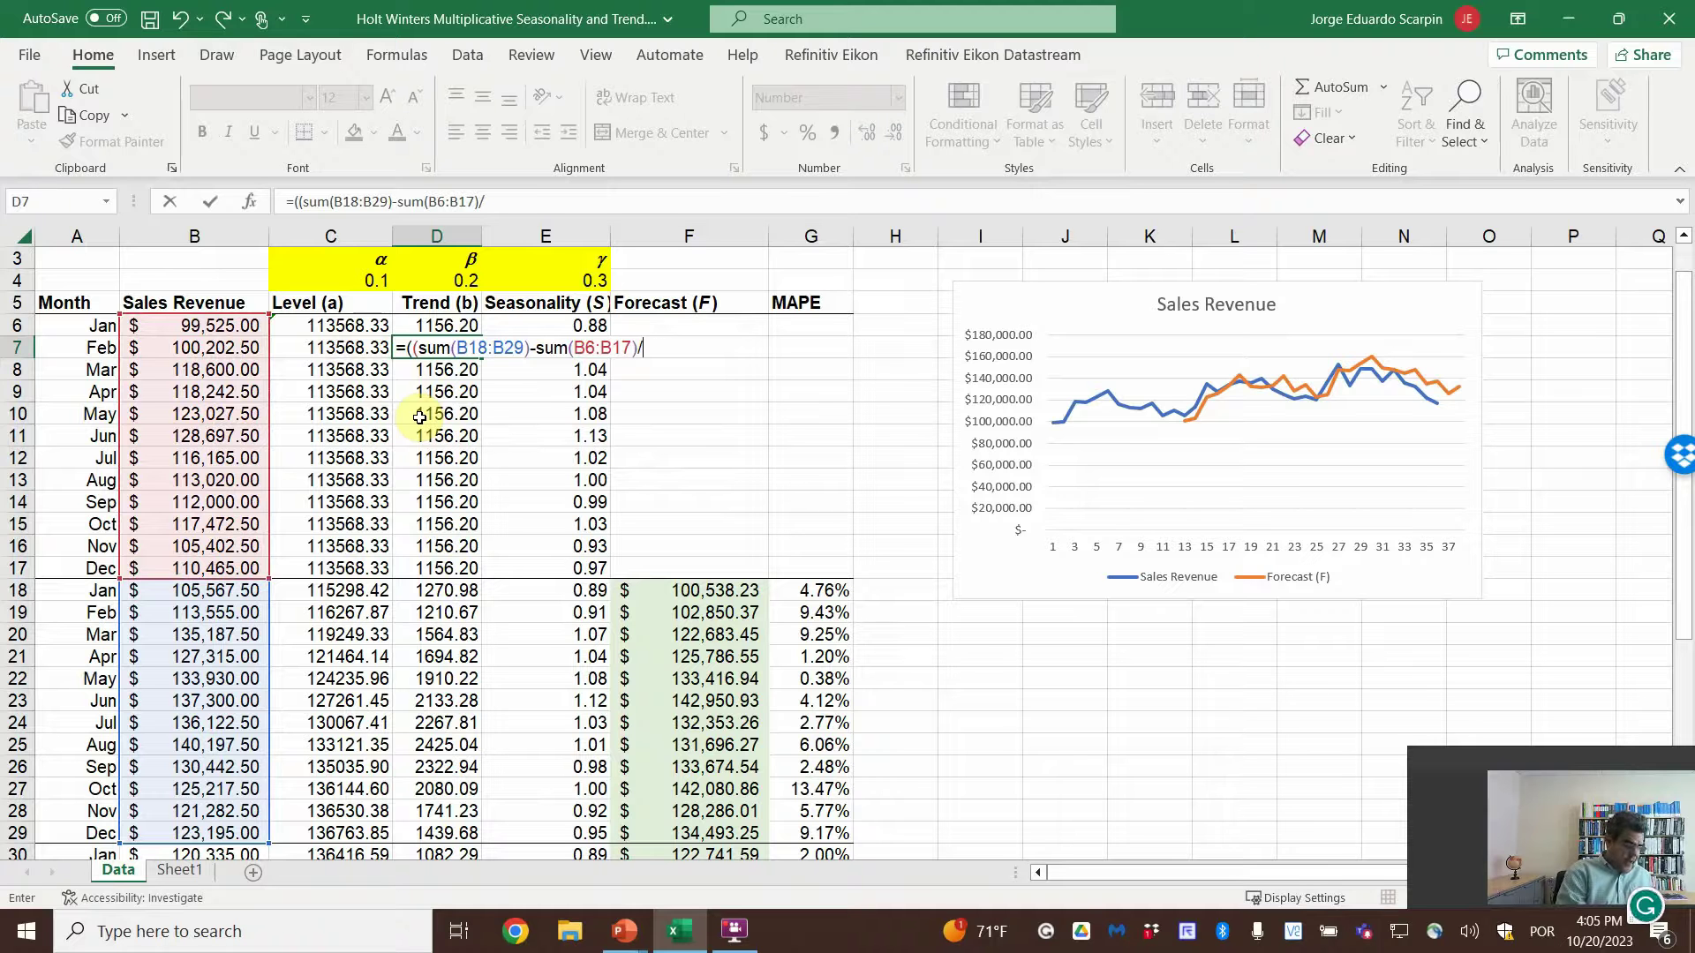
text(/()
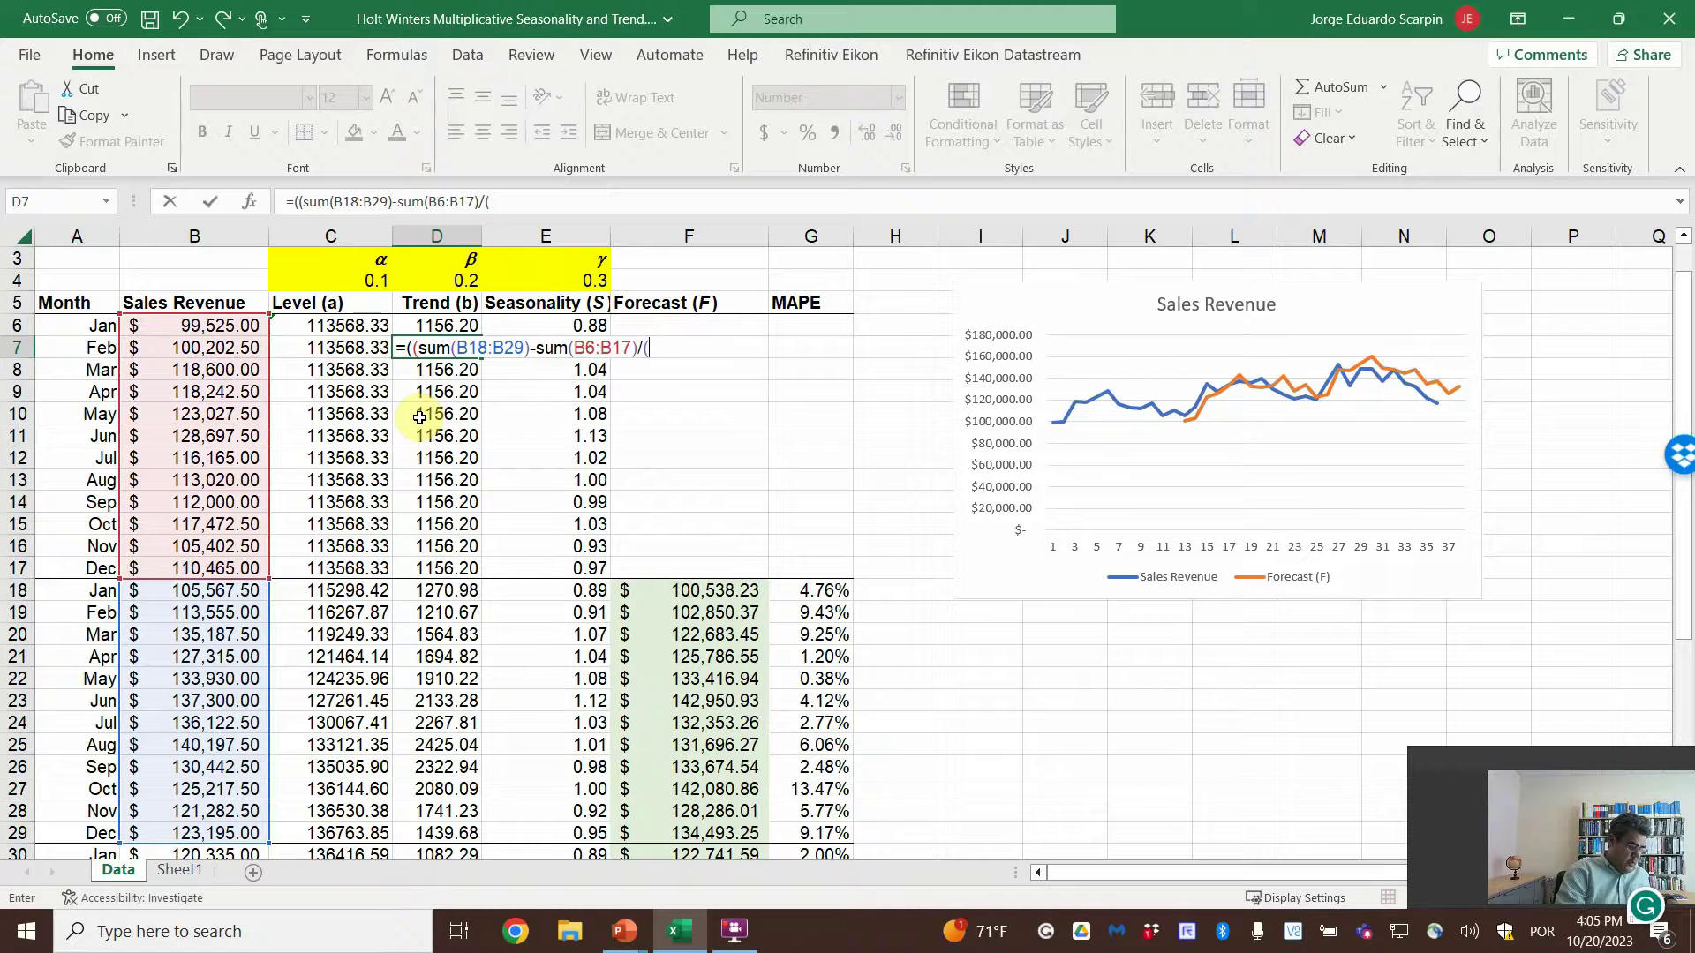
text(12^2)
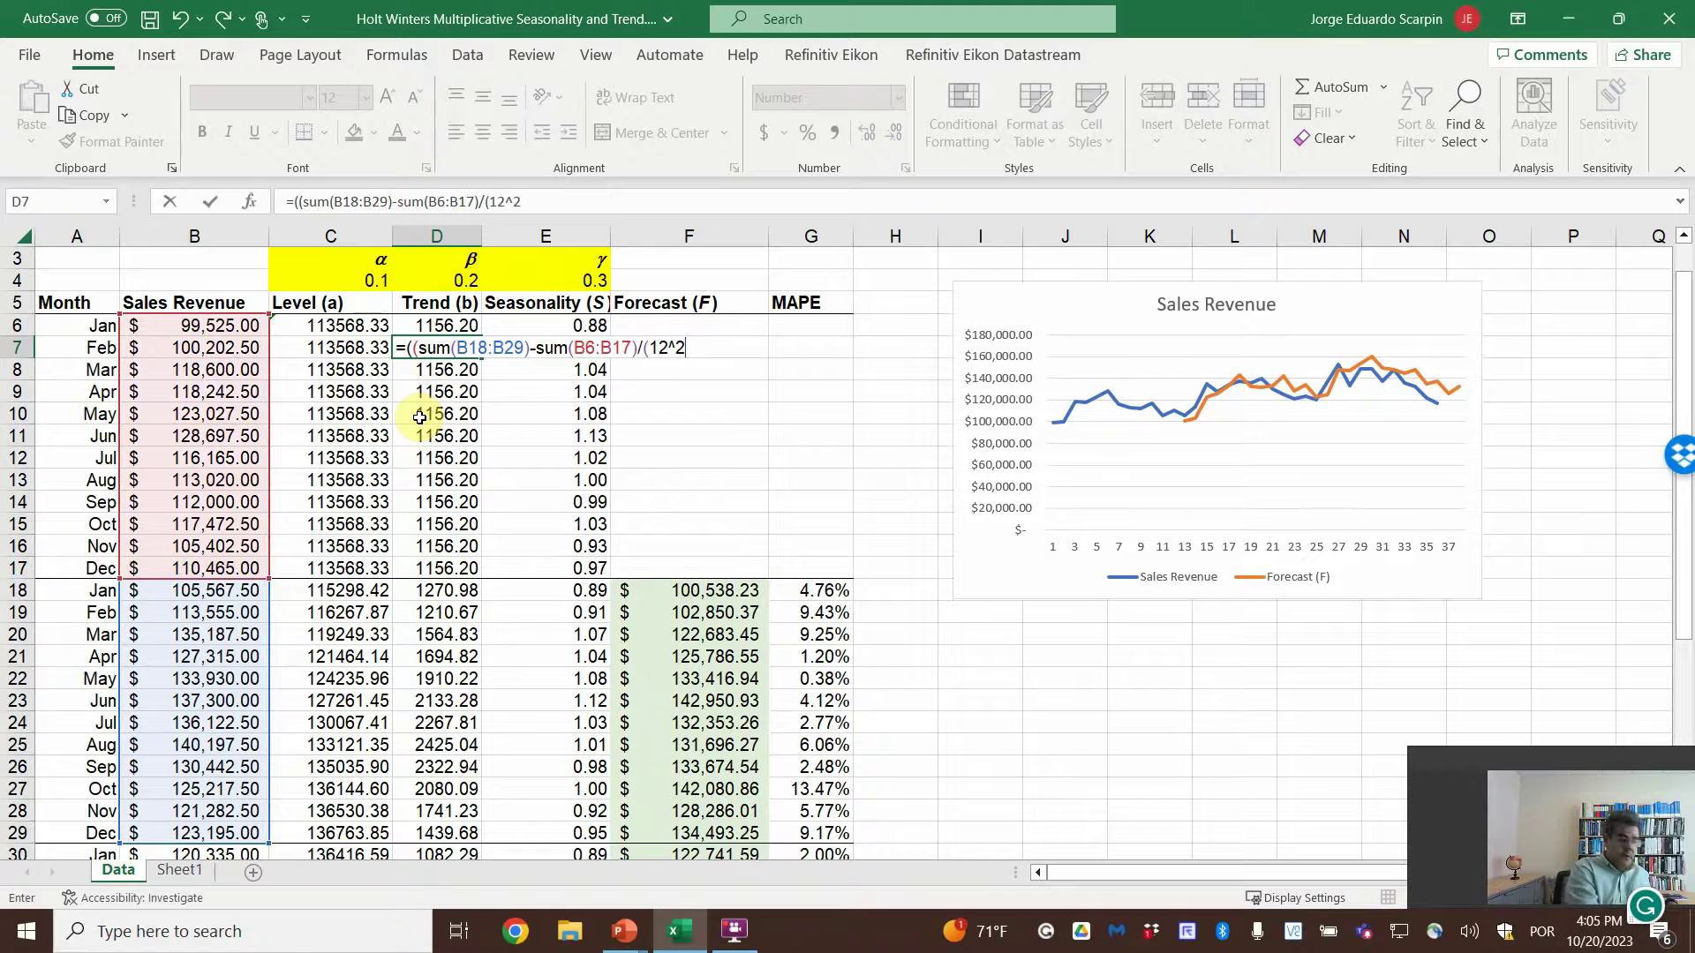
text())
key(Return)
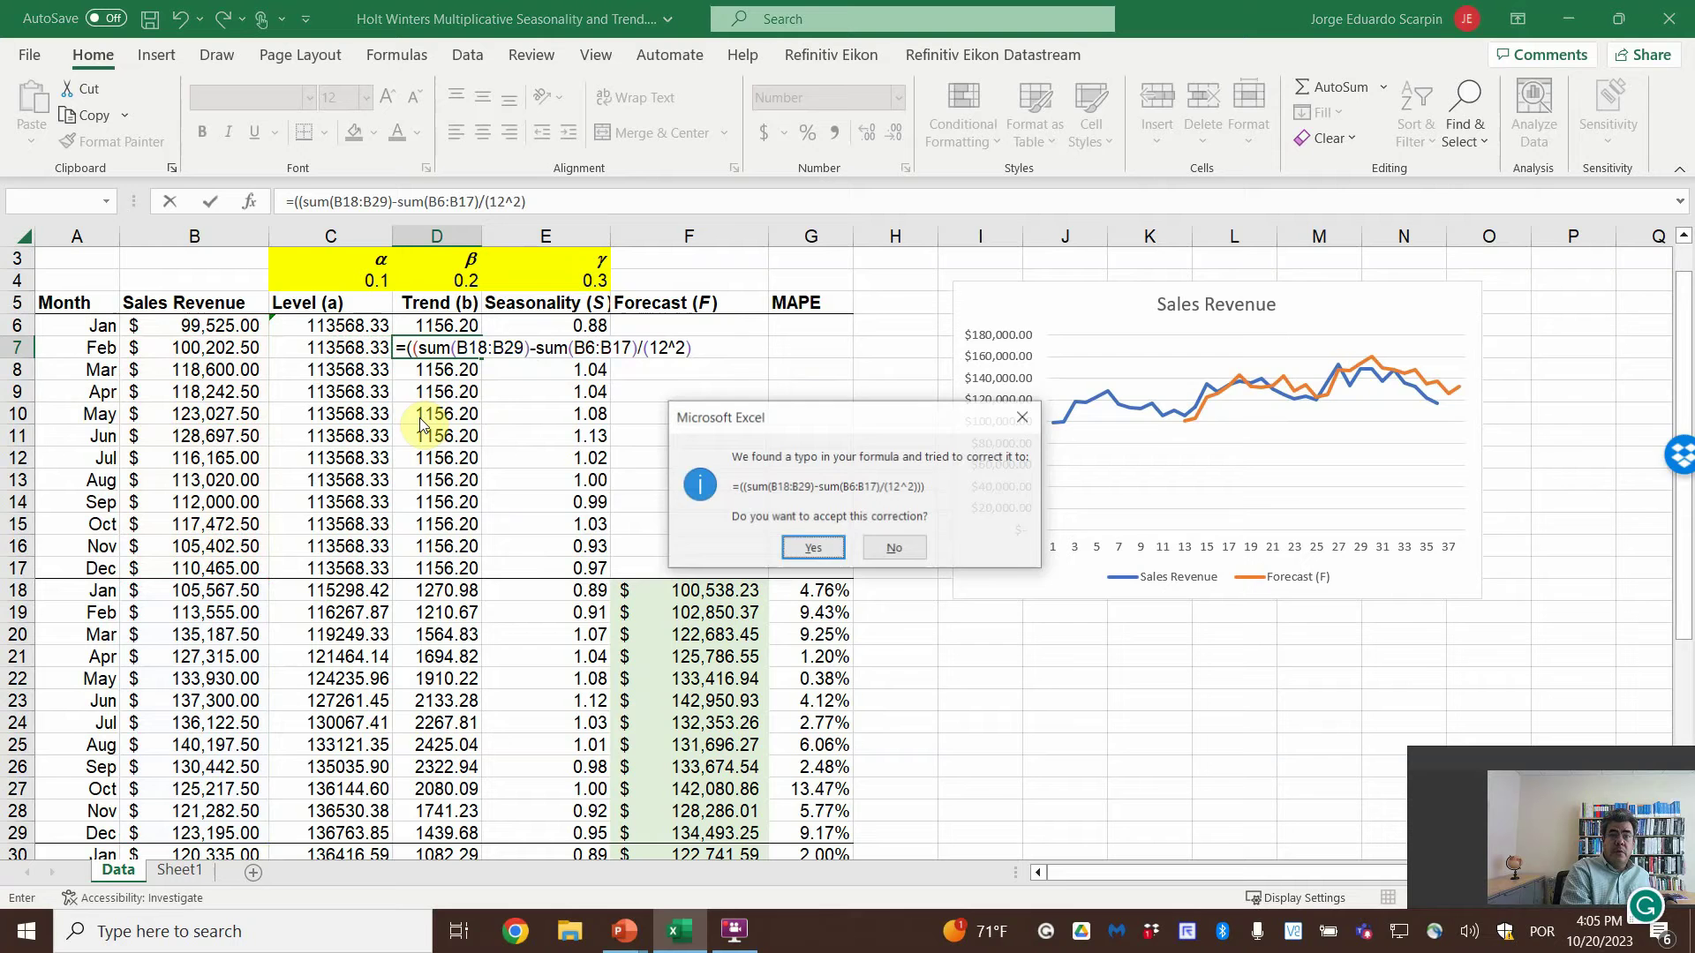
key(Return)
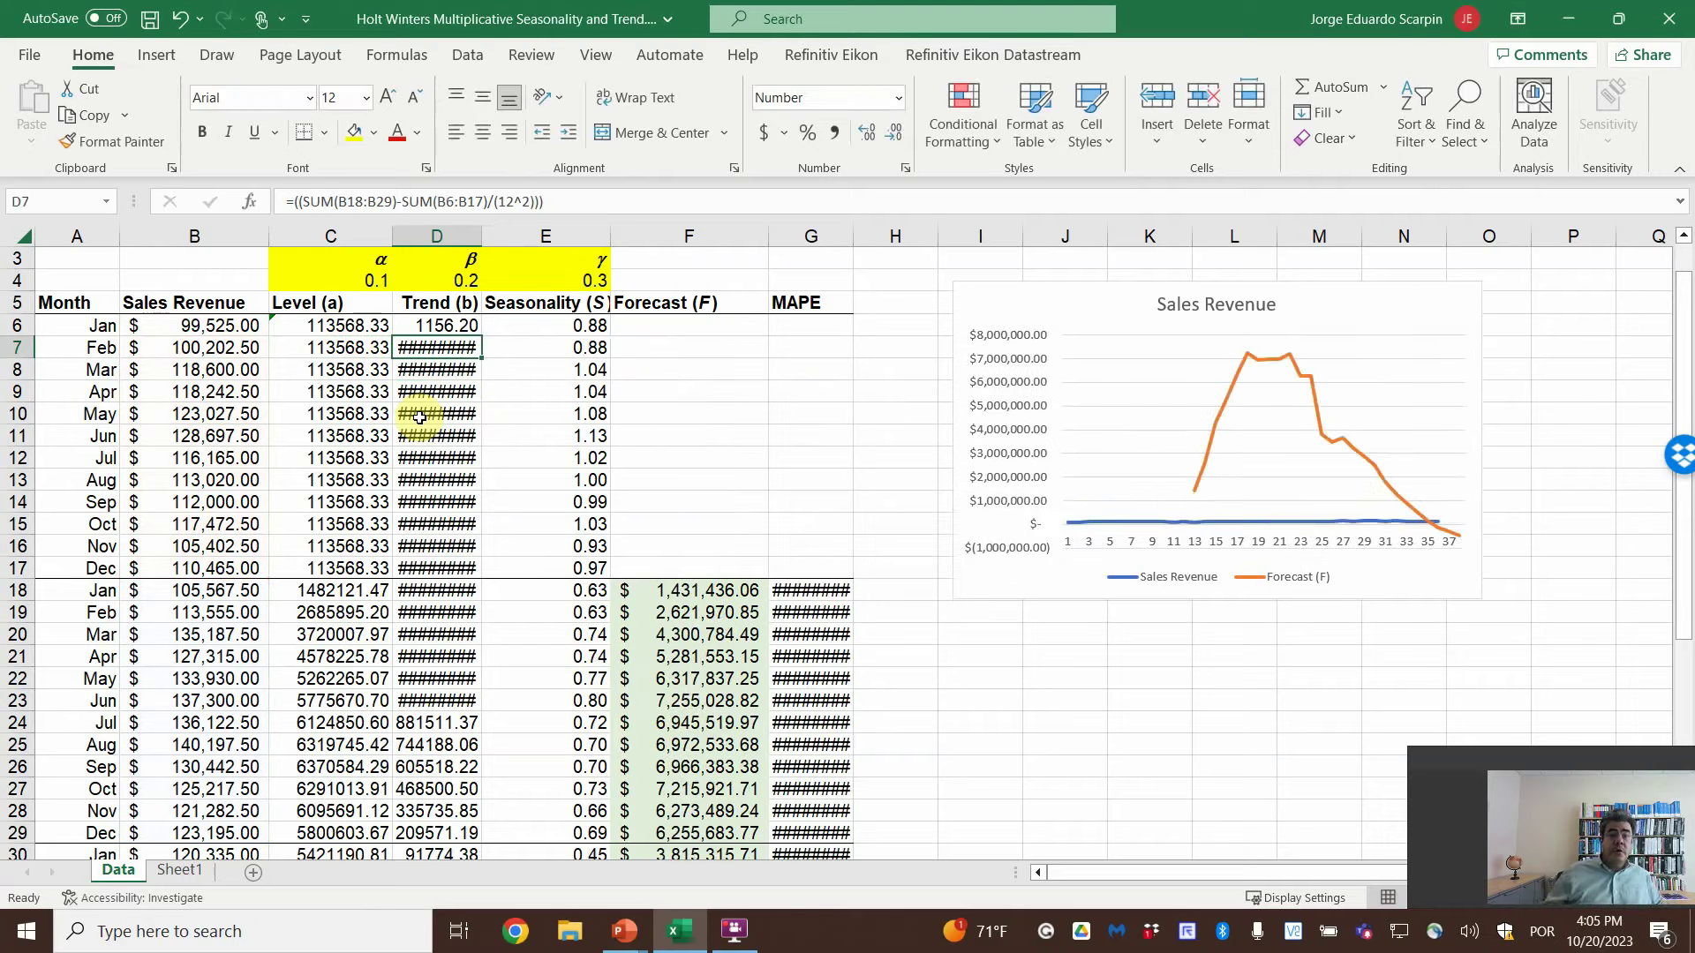
Correct D7's formula to =((SUM(B18:B29)-SUM(B6:B17))/12)/12, giving a trend of 1156.20.
key(F2)
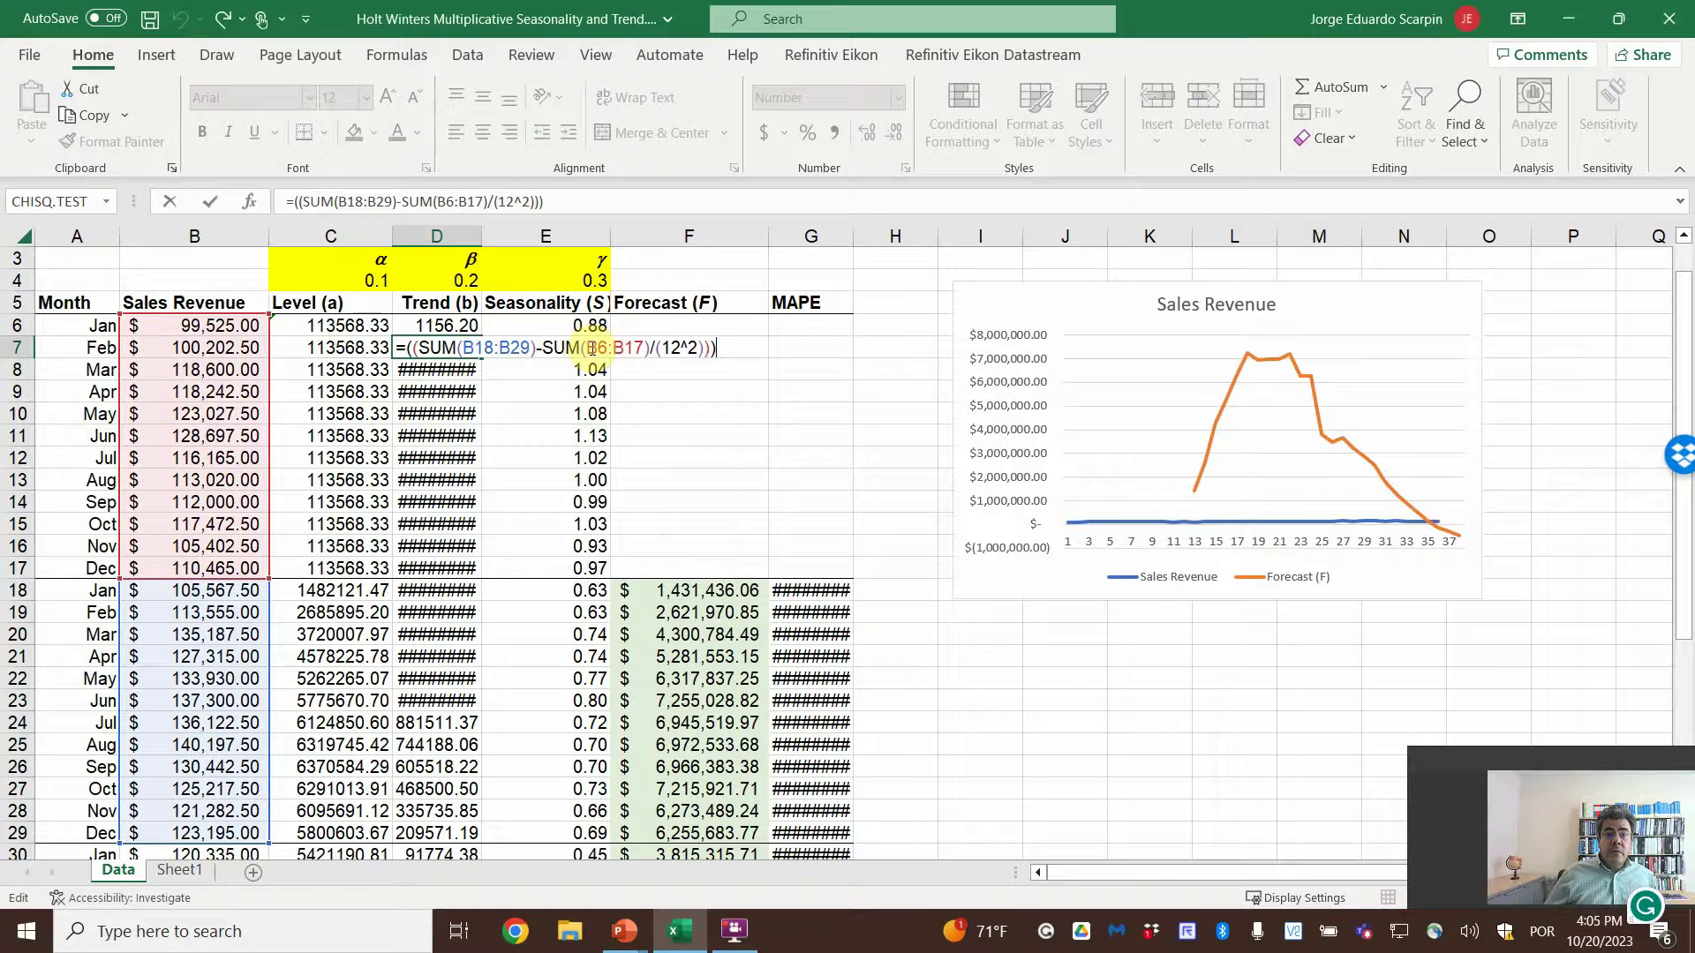
click(662, 349)
key(BackSpace)
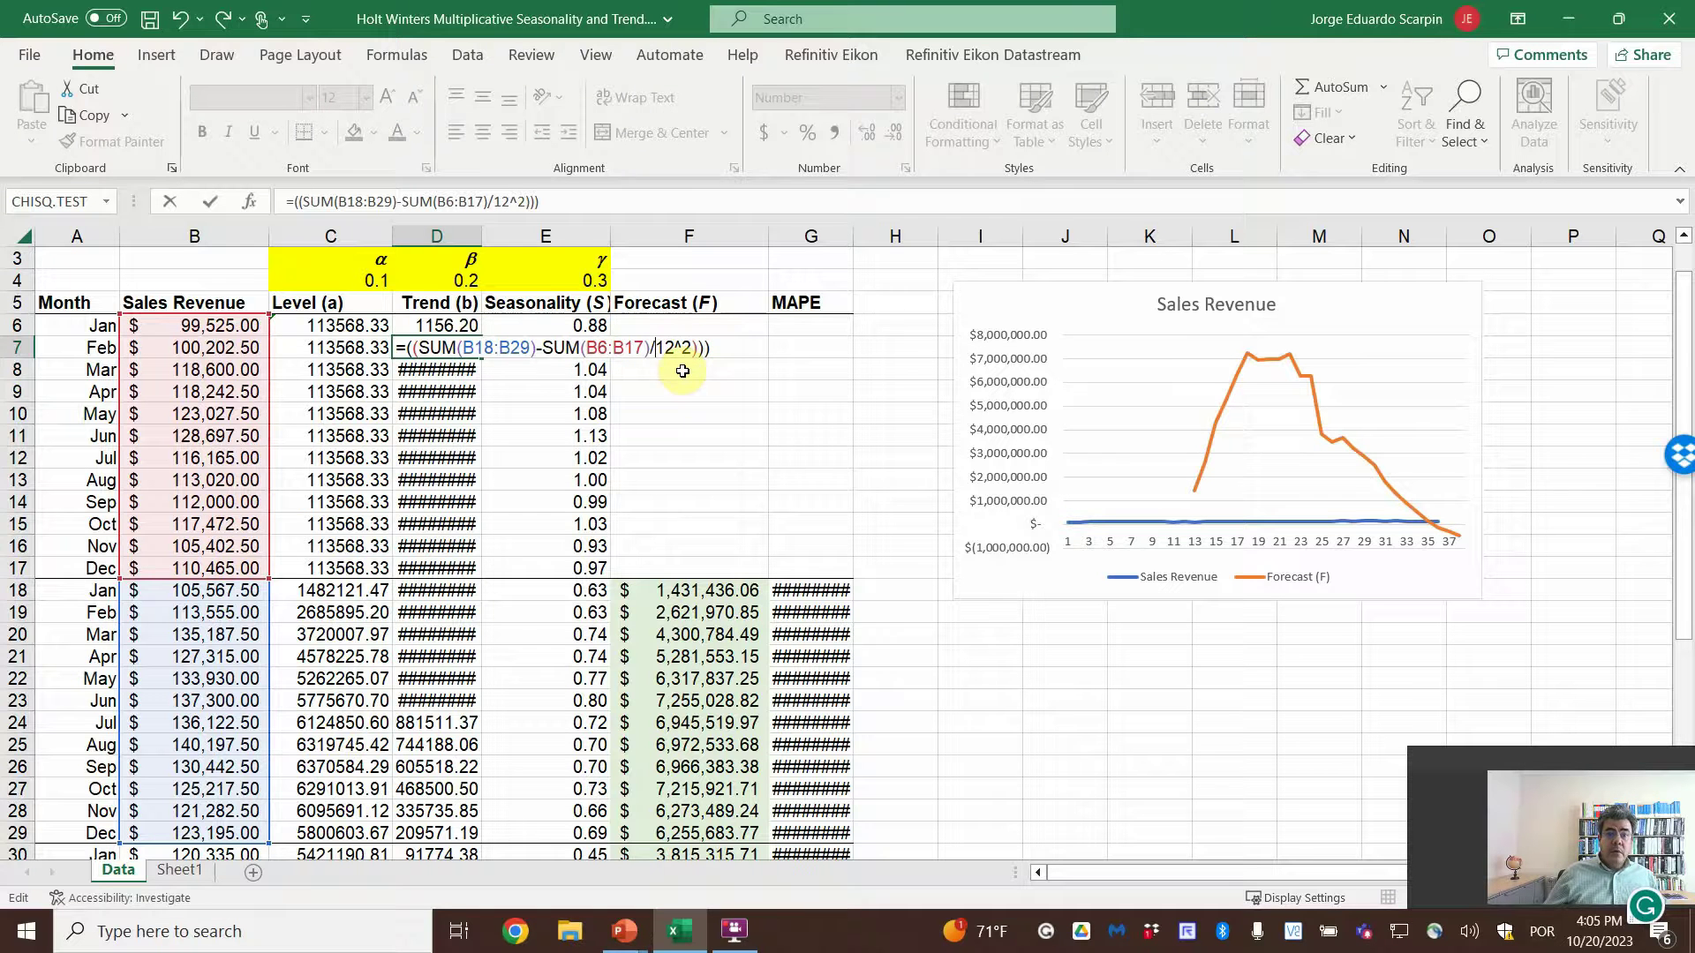
click(691, 349)
key(BackSpace)
key(BackSpace)
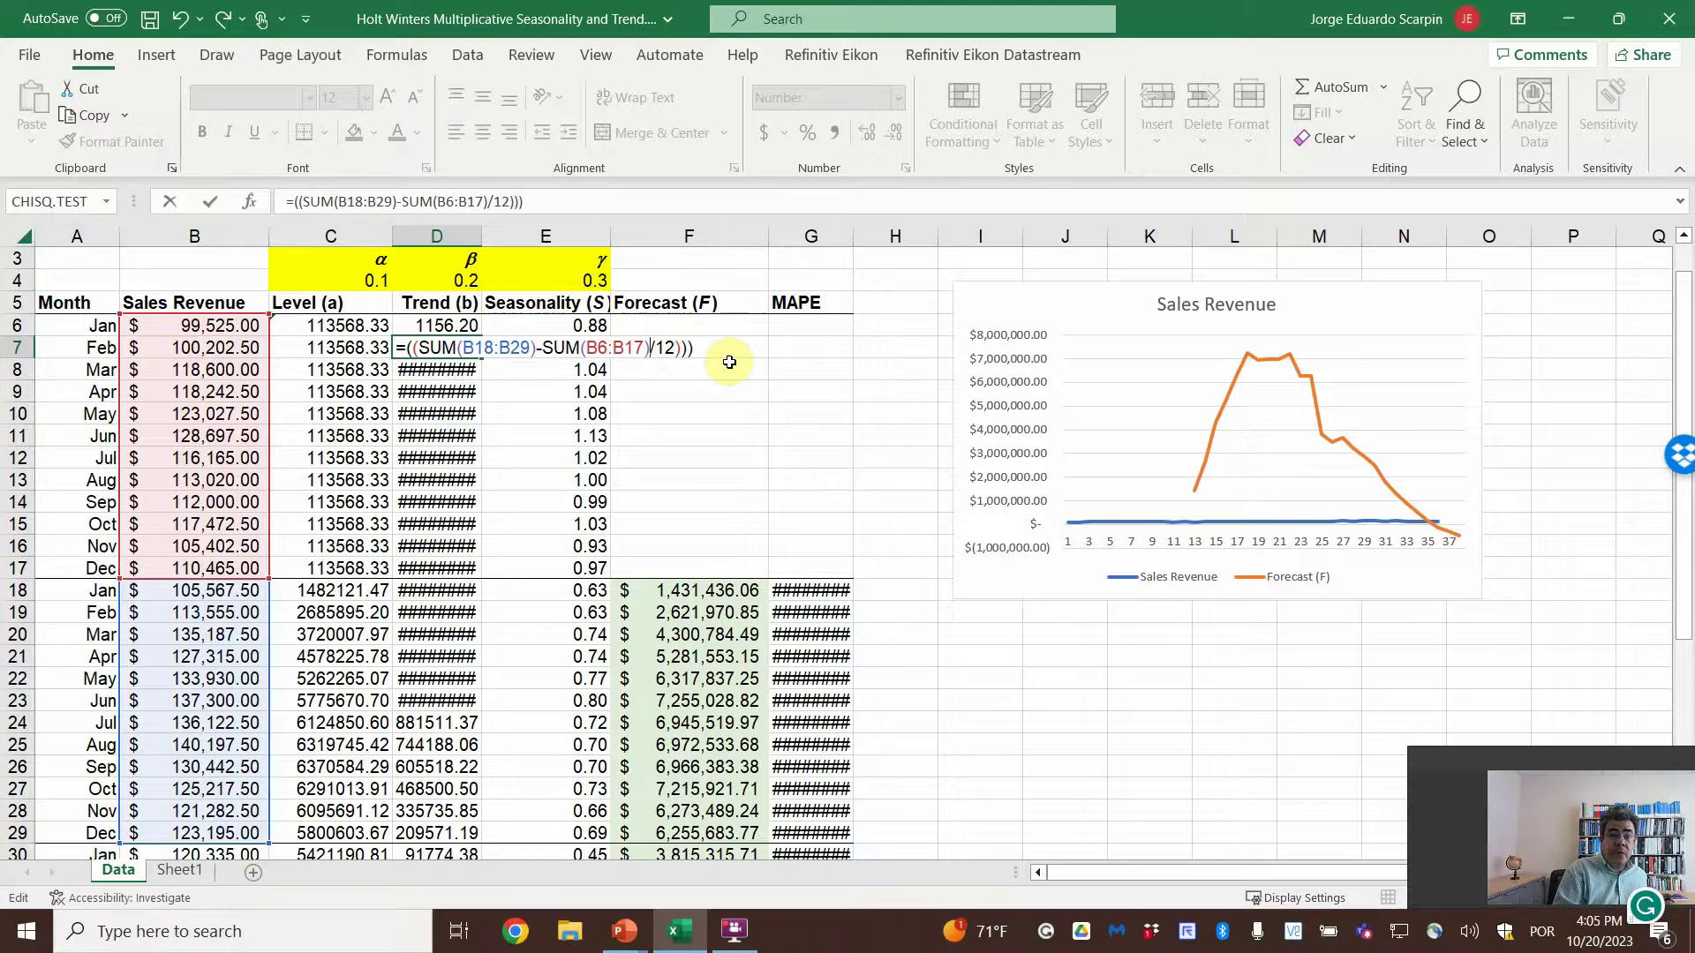
key(Left)
text())
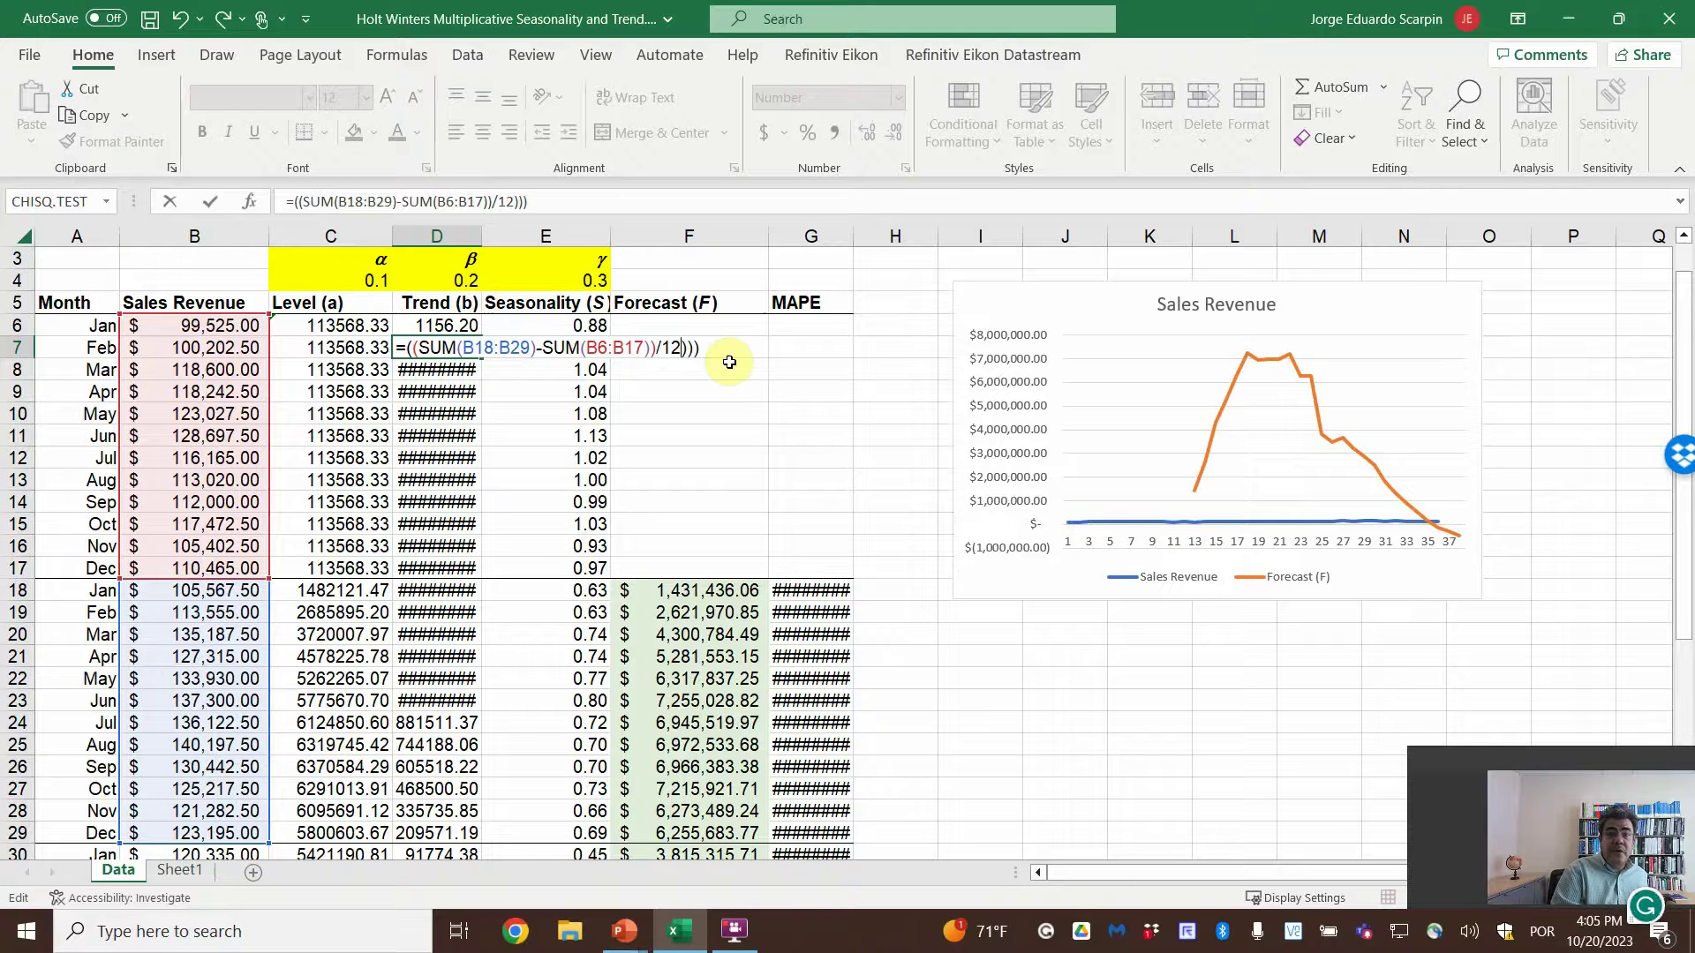
key(Delete)
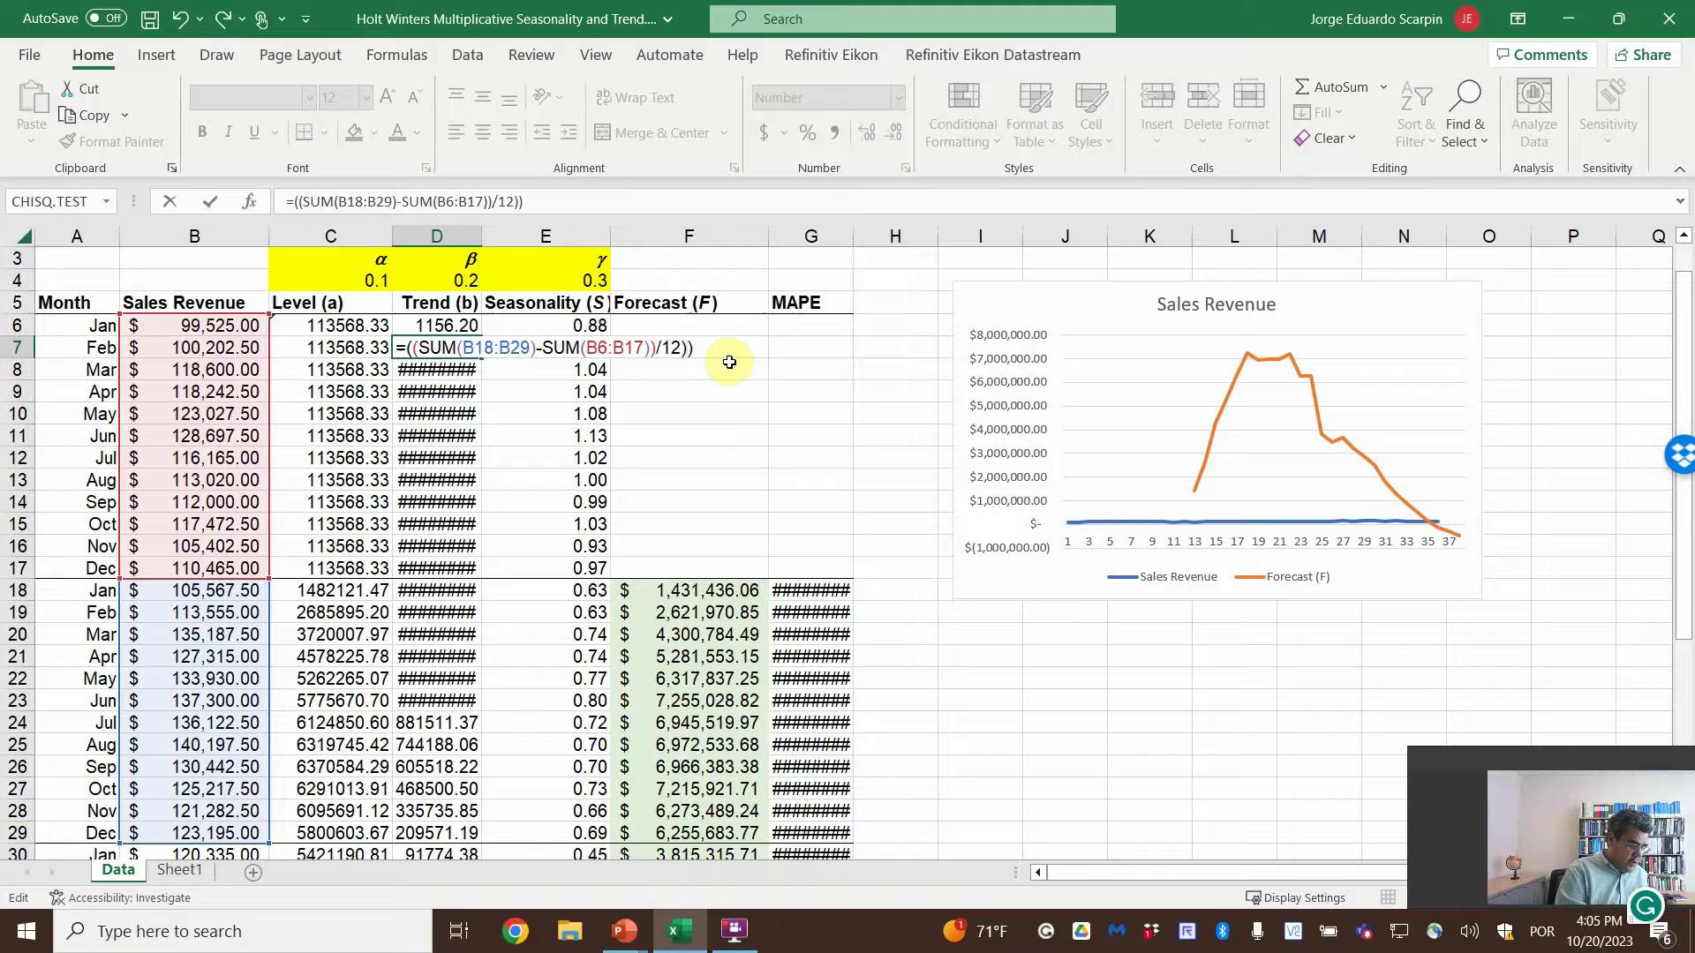
text(/12)
key(Return)
key(Escape)
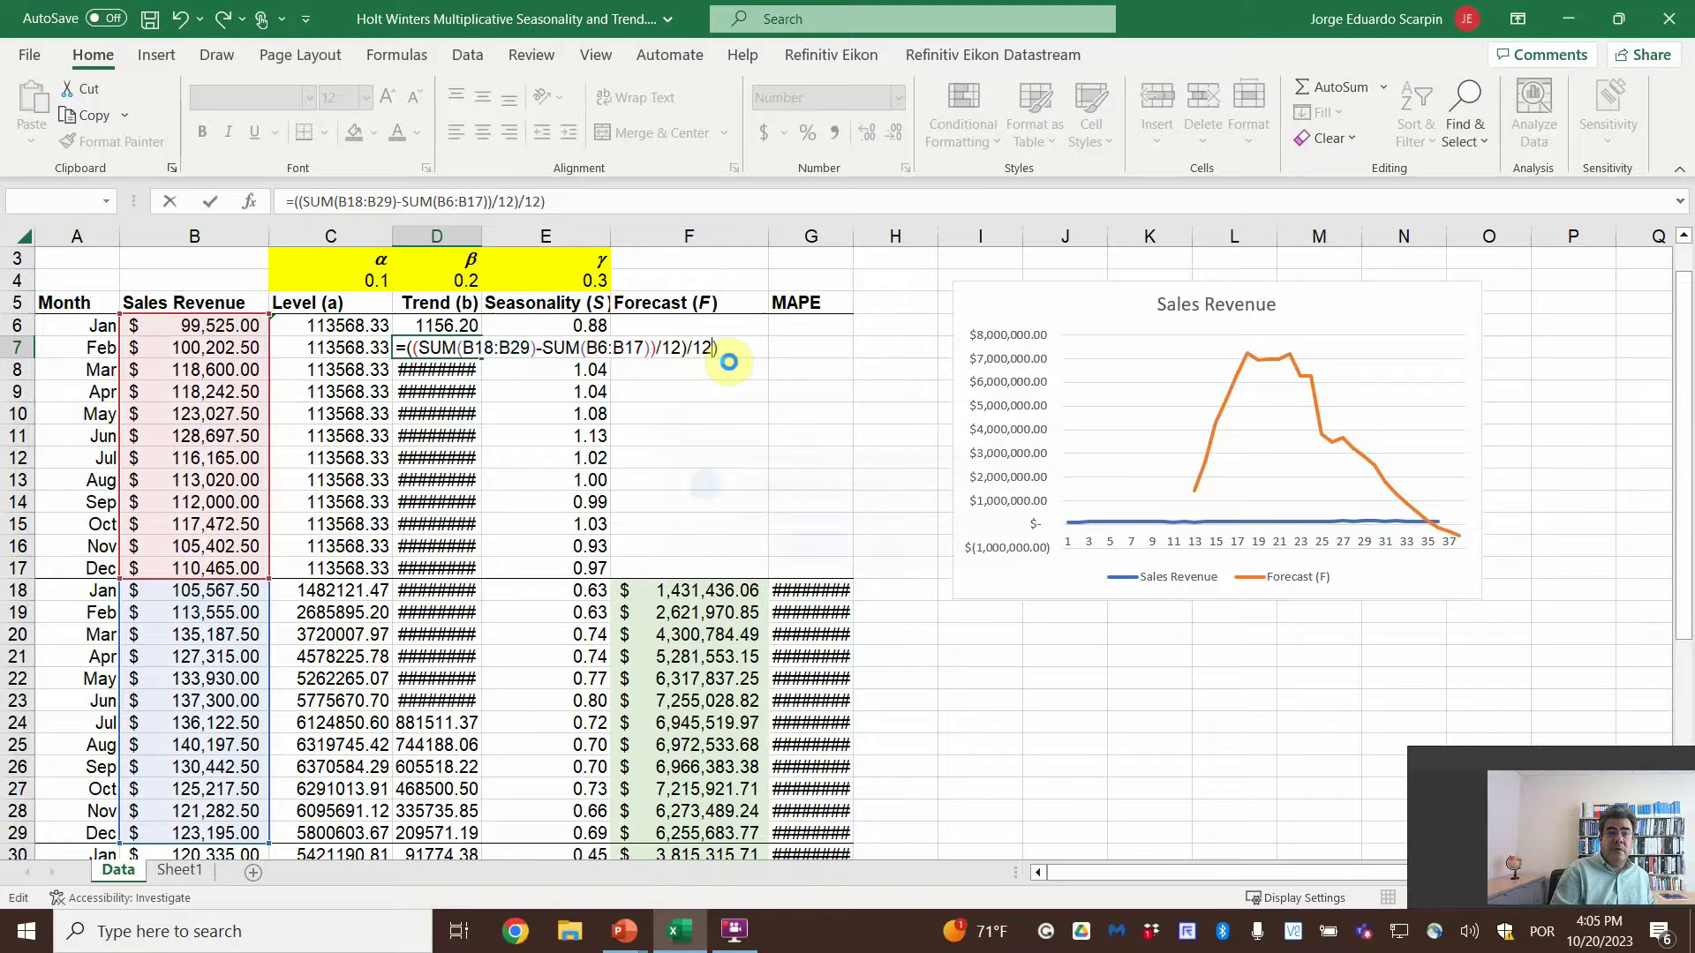
key(Return)
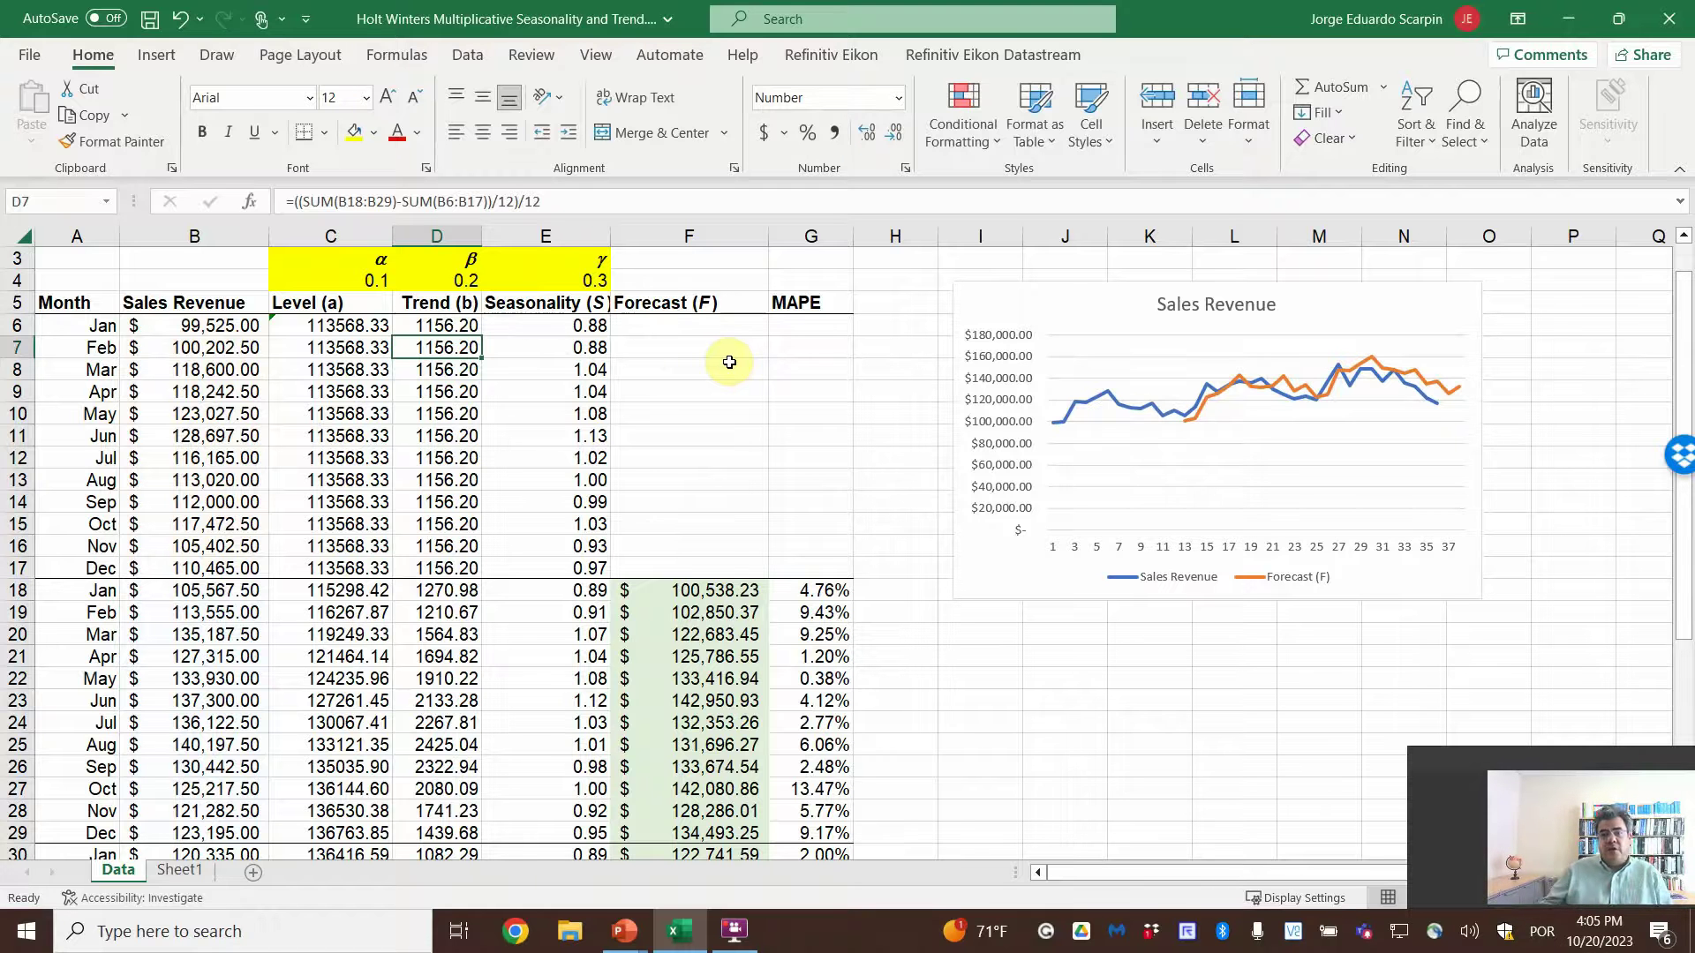
click(441, 370)
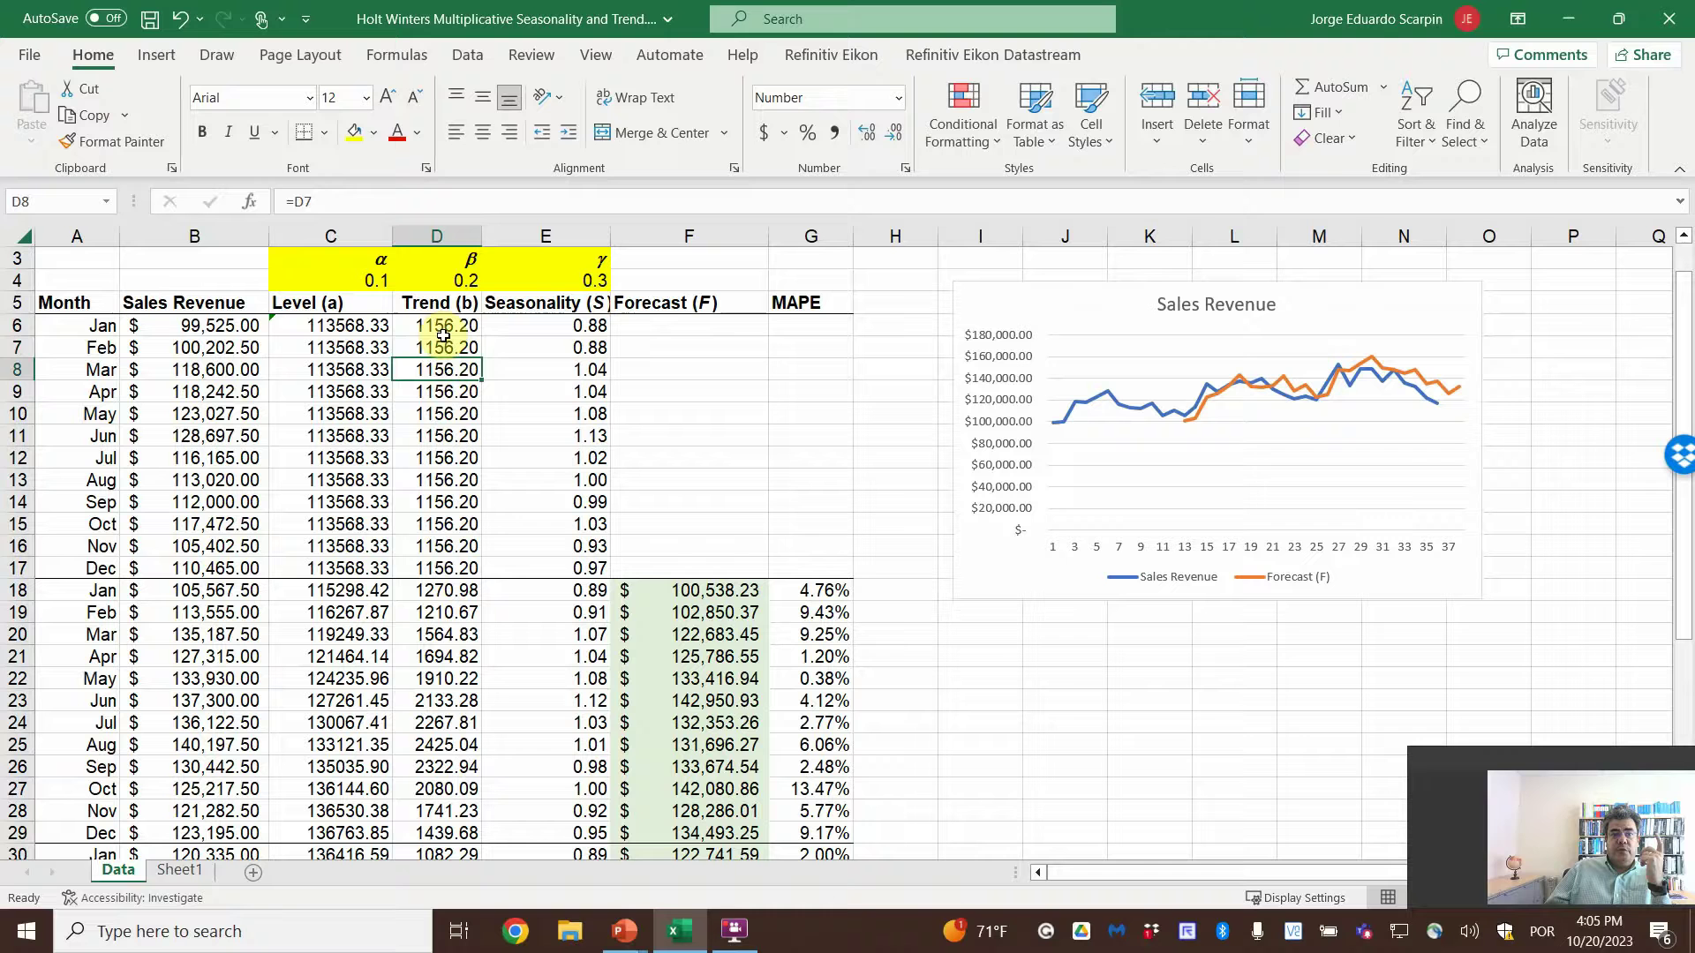
click(444, 348)
click(443, 327)
click(446, 352)
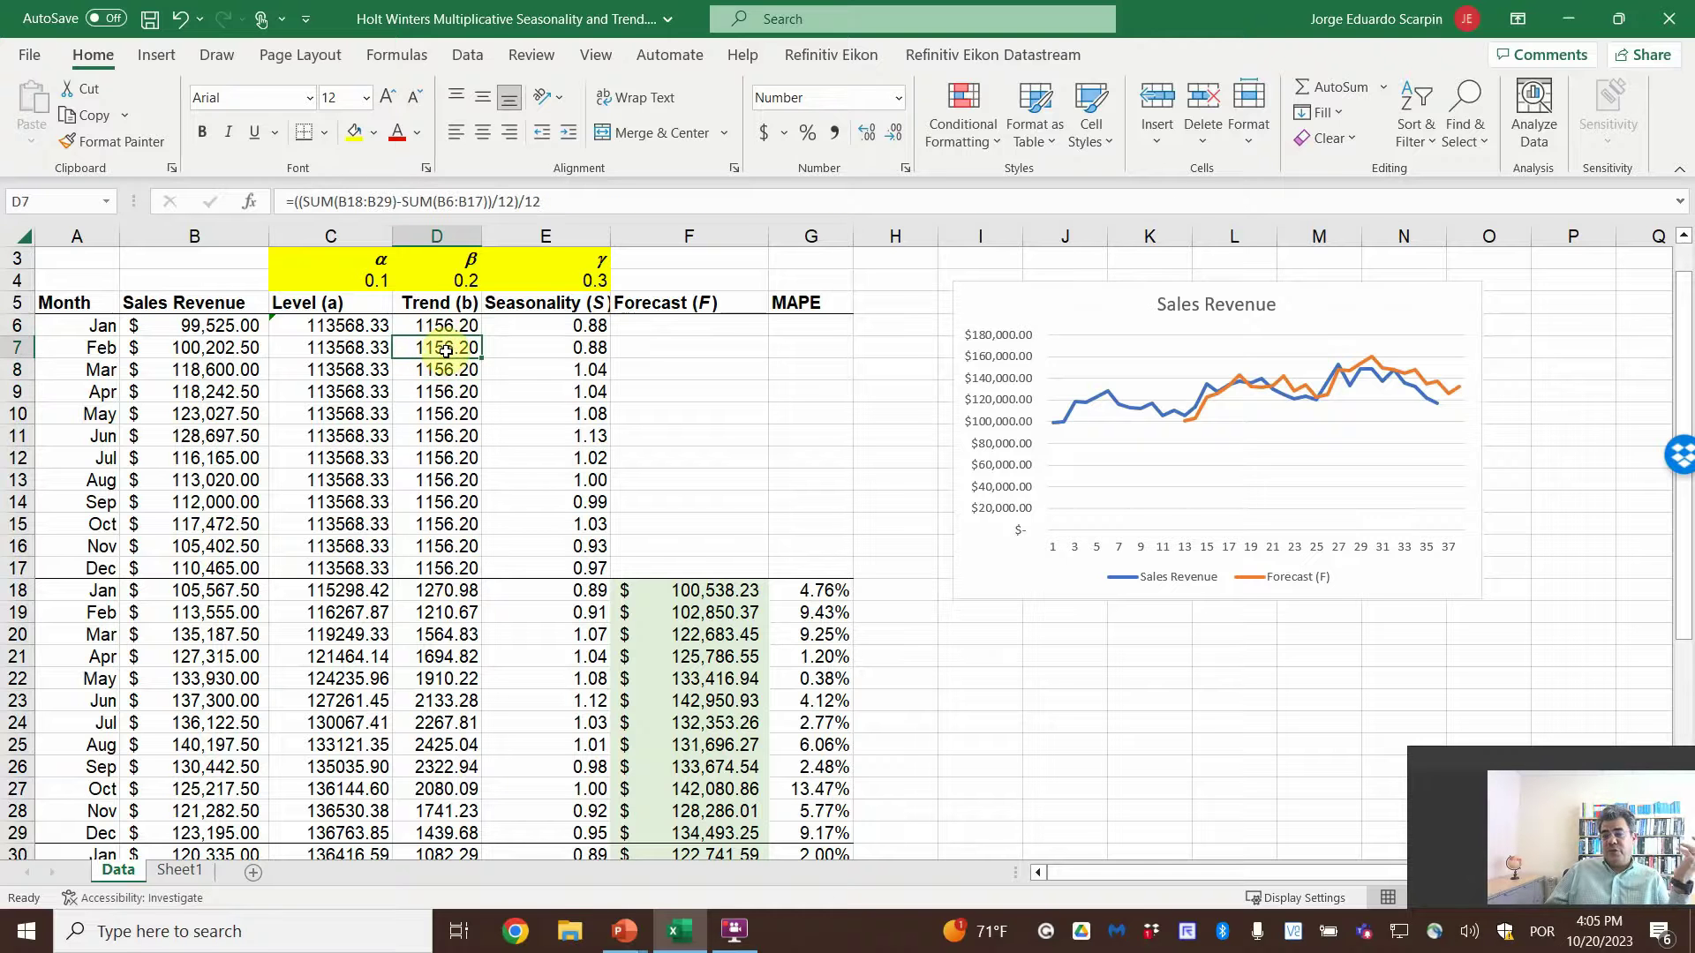
click(527, 326)
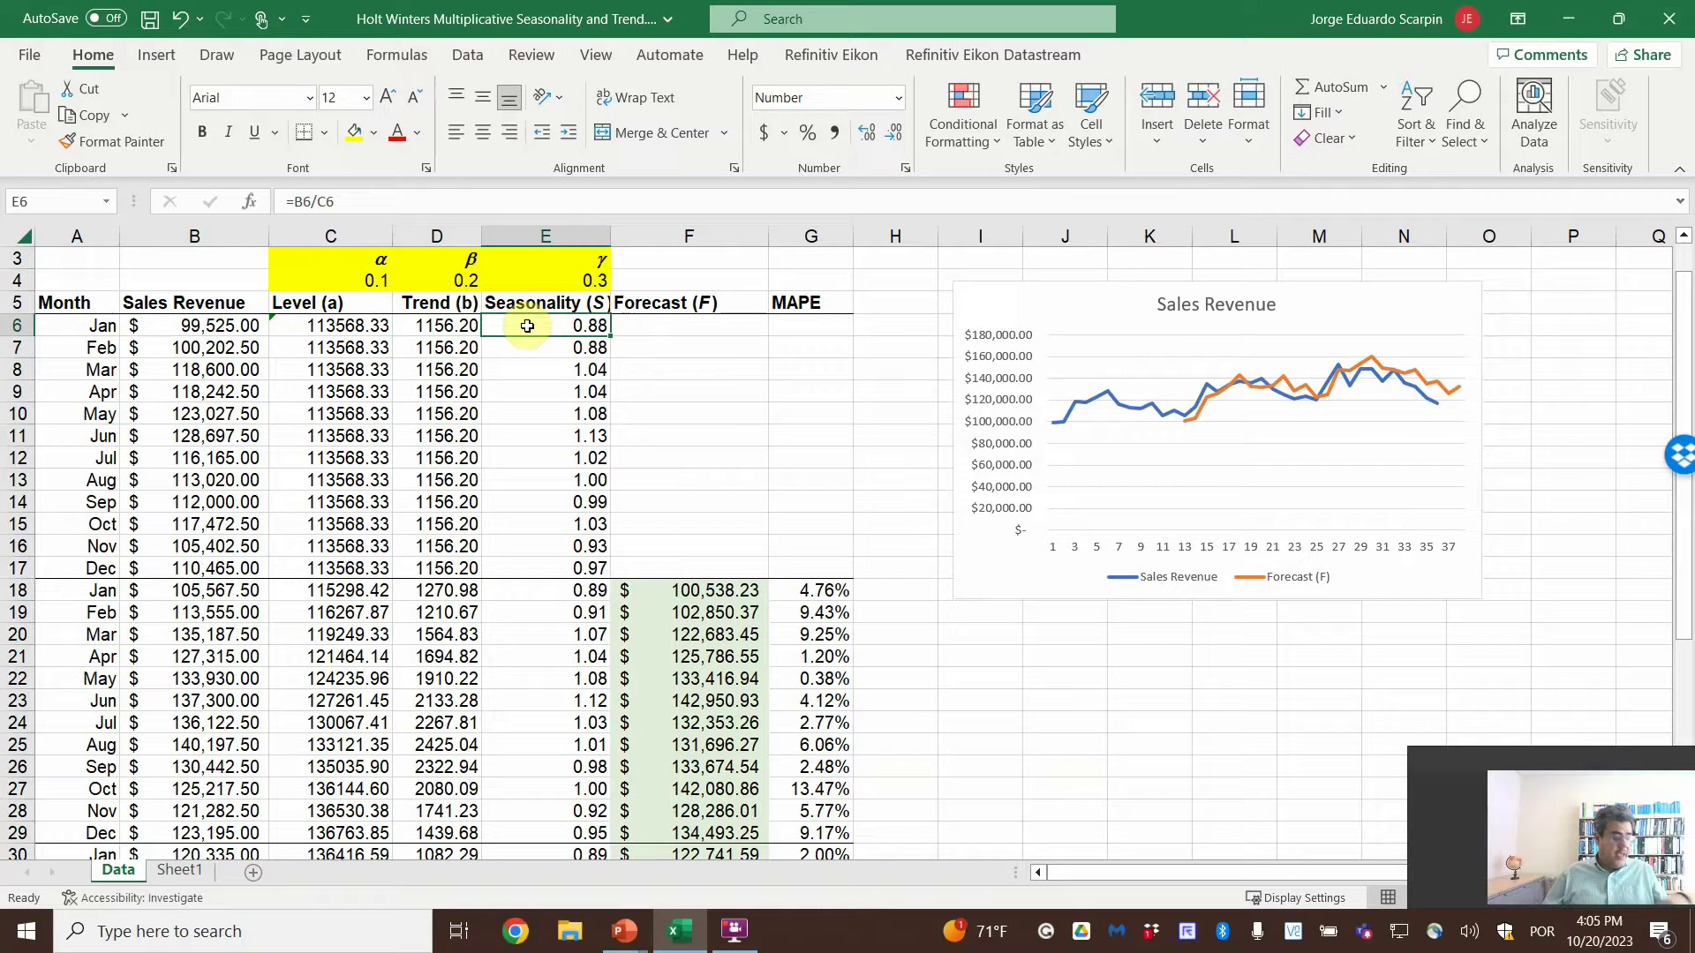
double_click(527, 327)
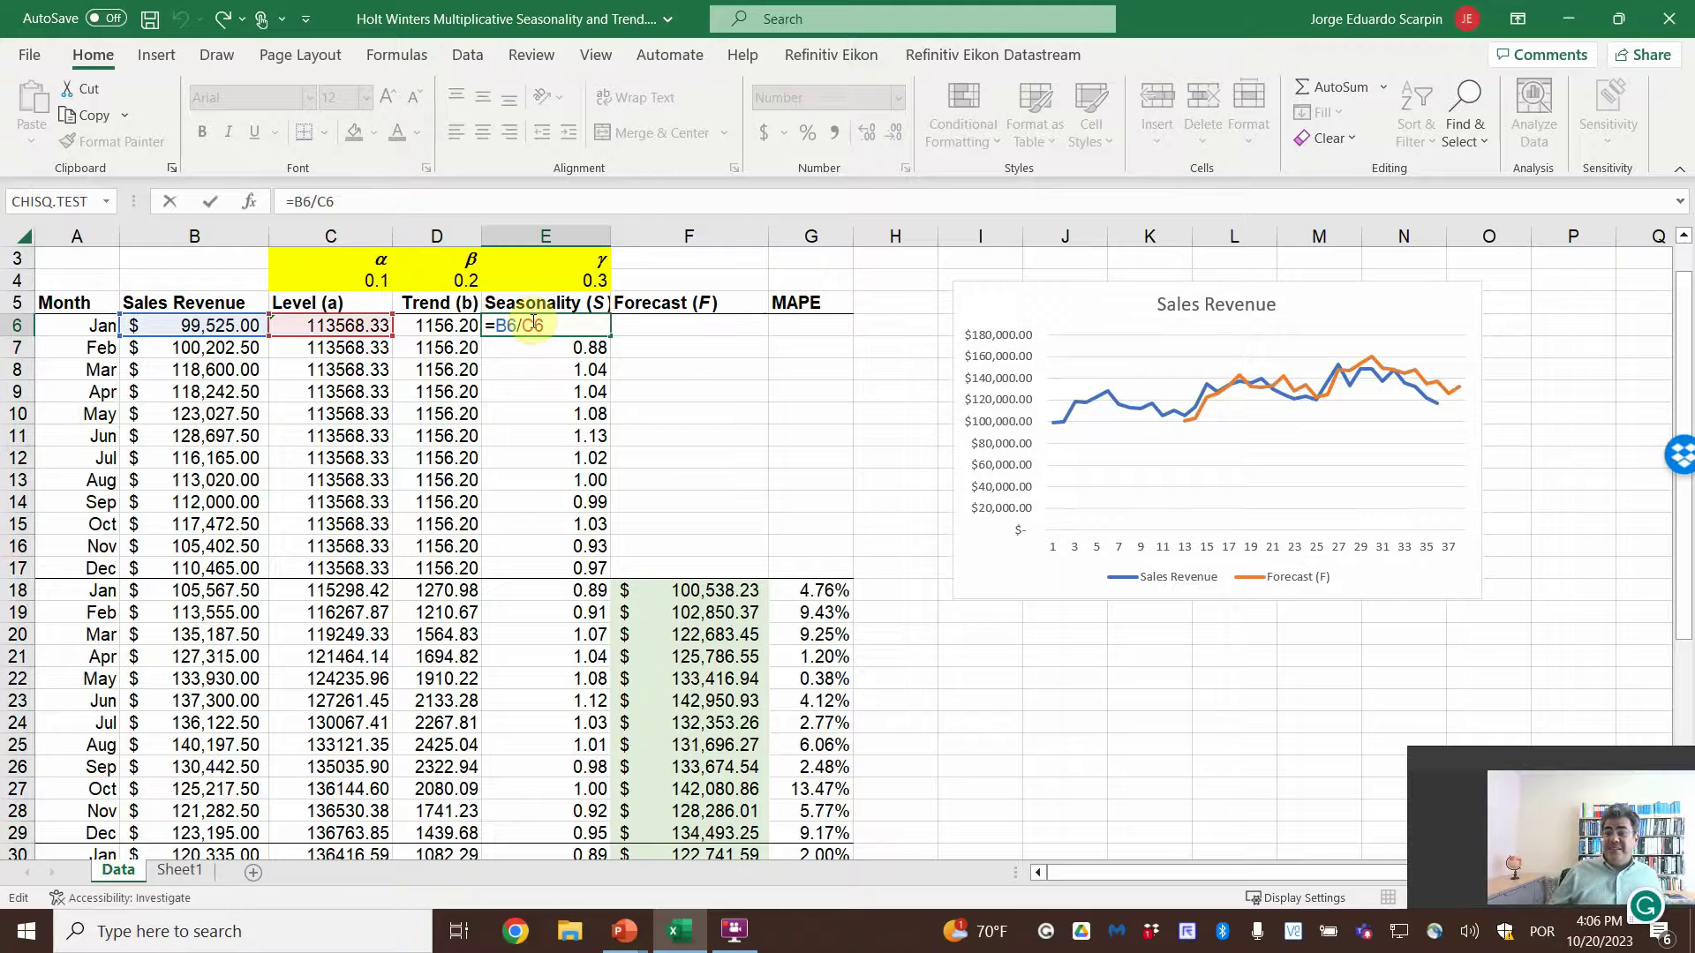
key(ctrl+Return)
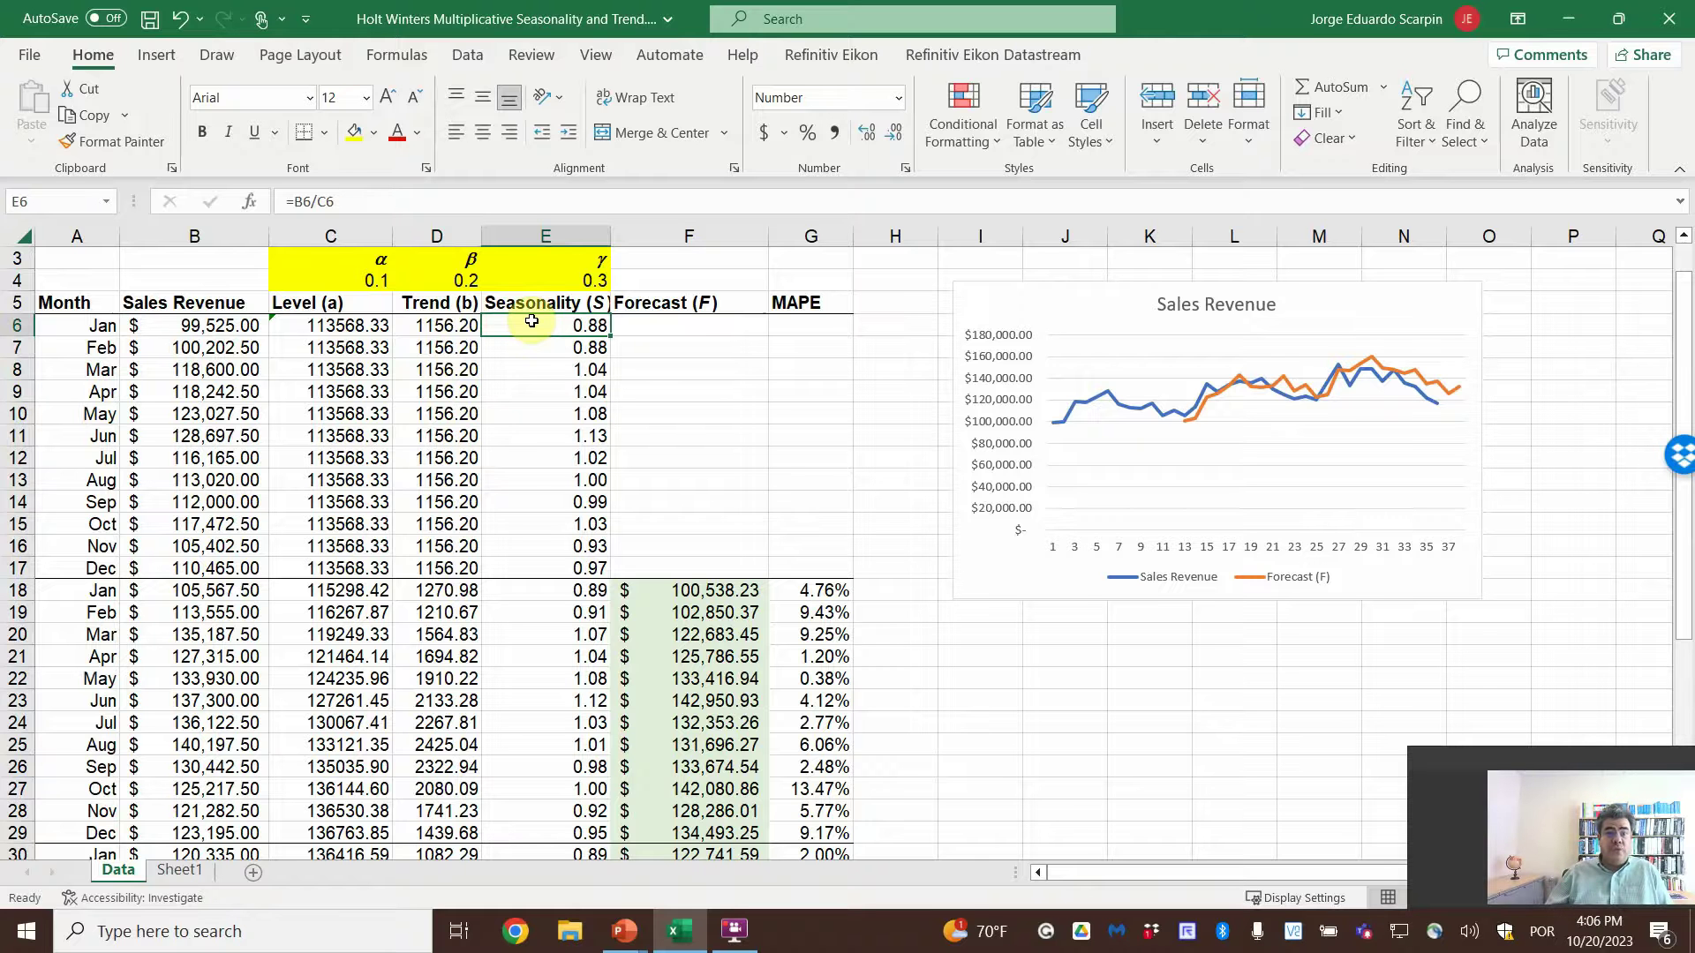
right_click(449, 238)
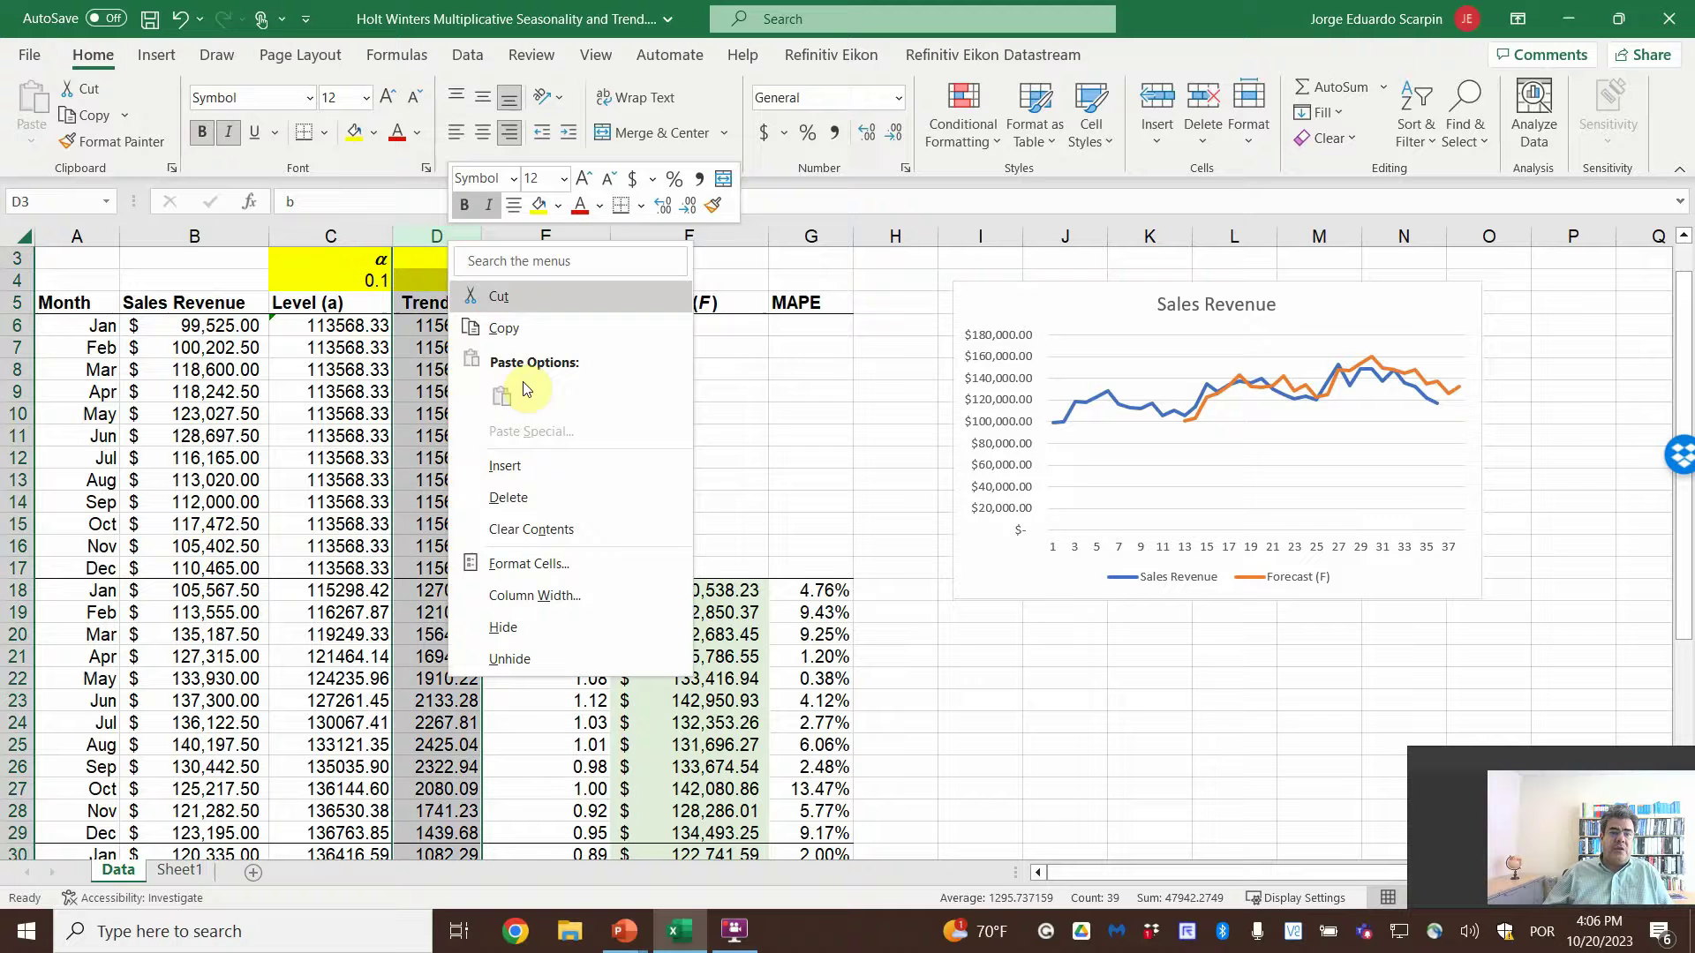
click(549, 498)
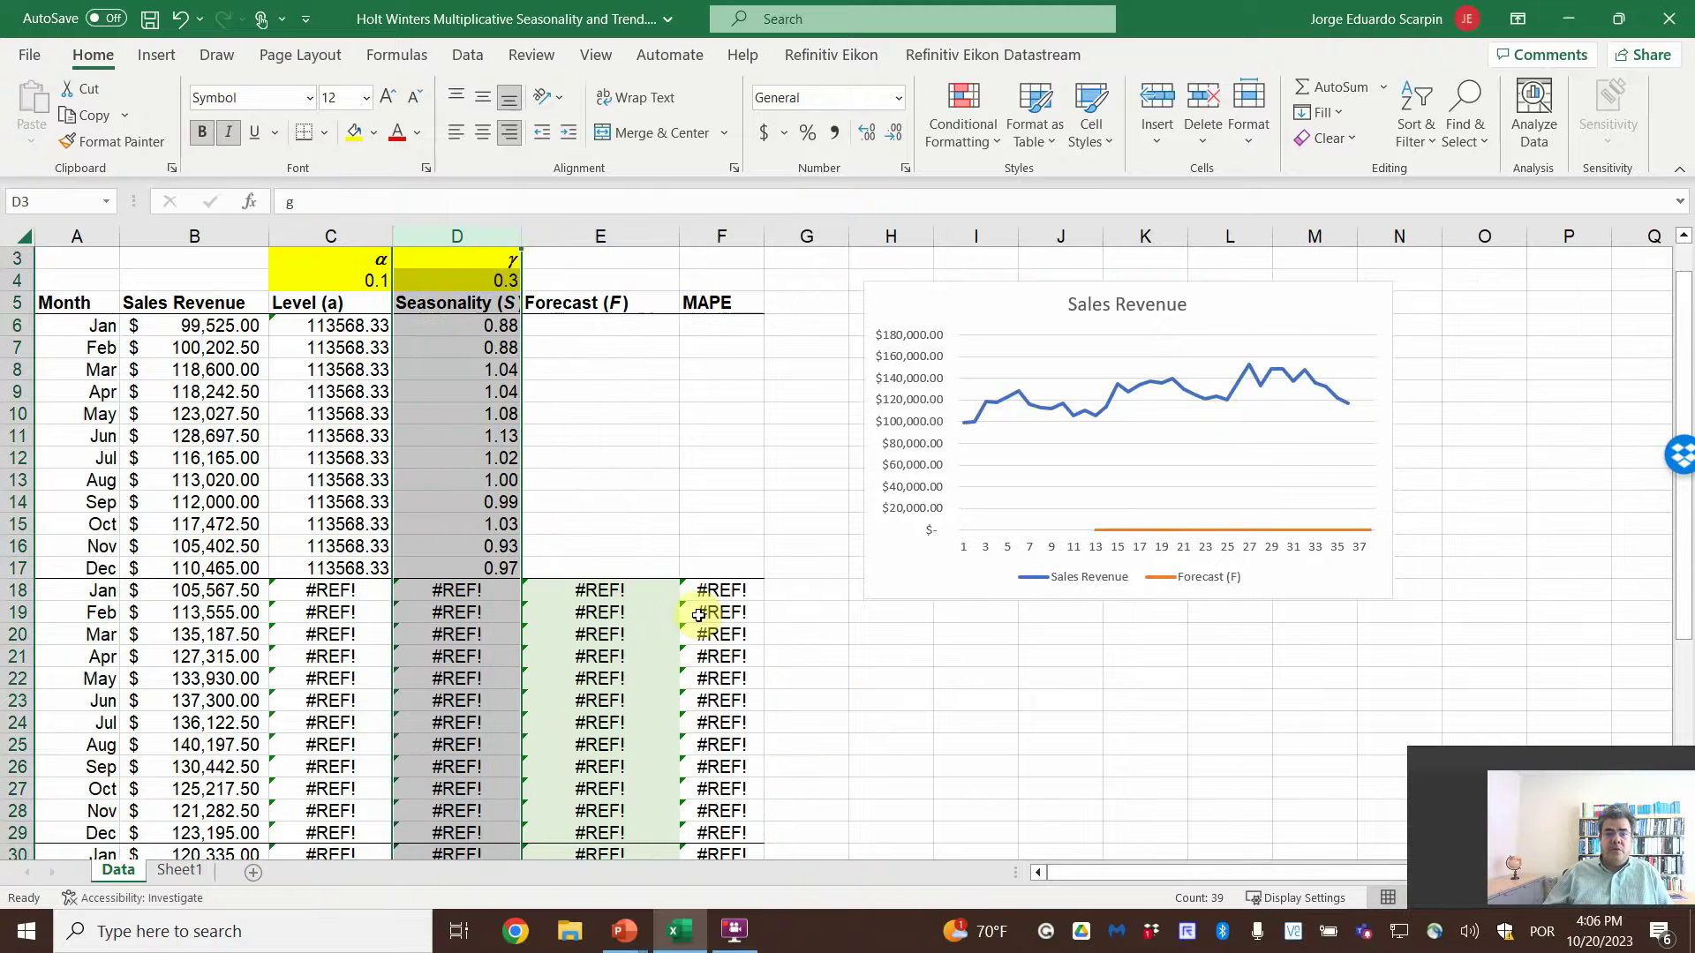
key(ctrl+z)
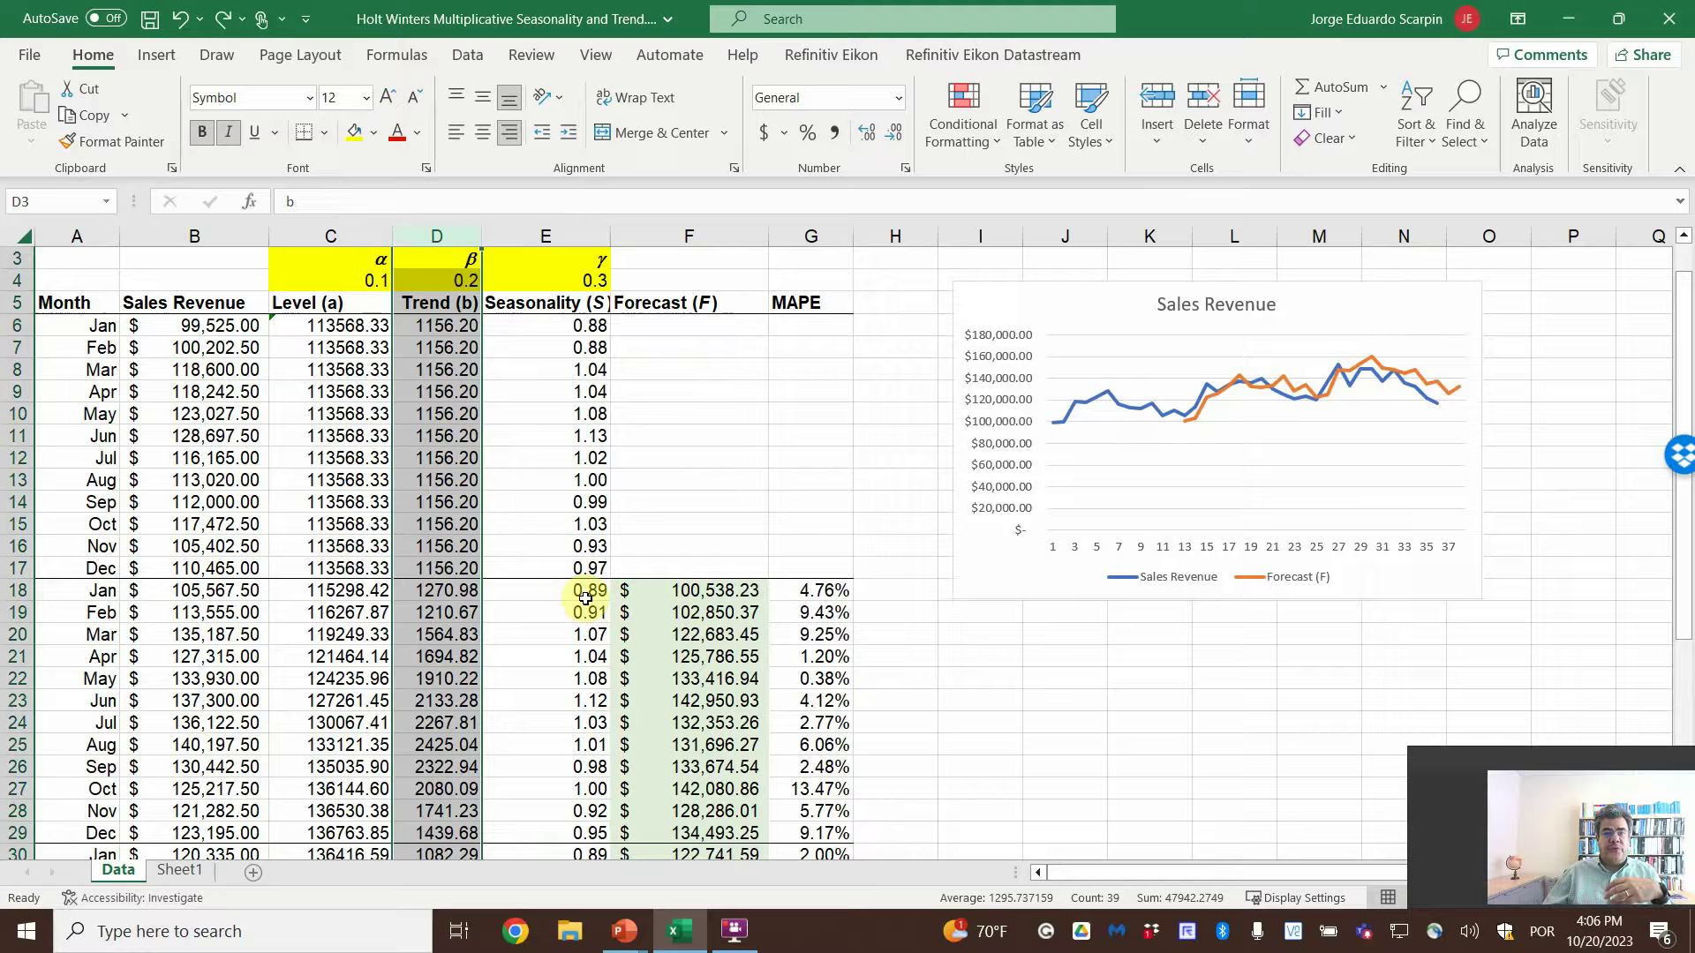
click(586, 594)
click(653, 595)
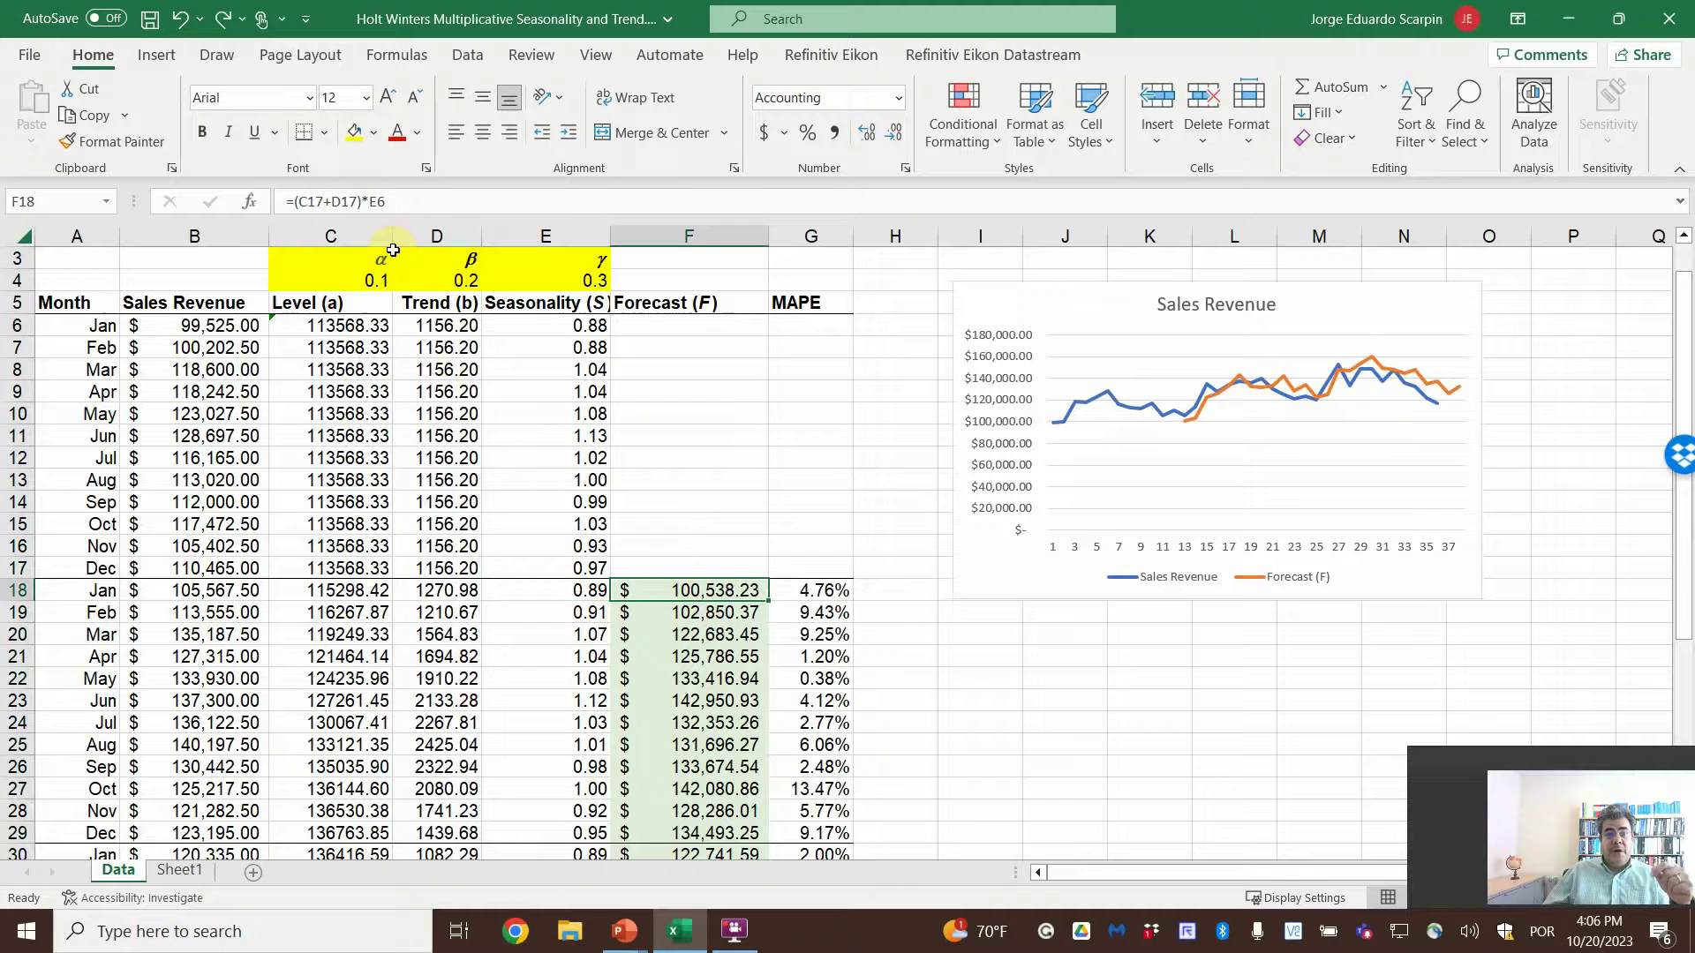
click(438, 234)
right_click(455, 443)
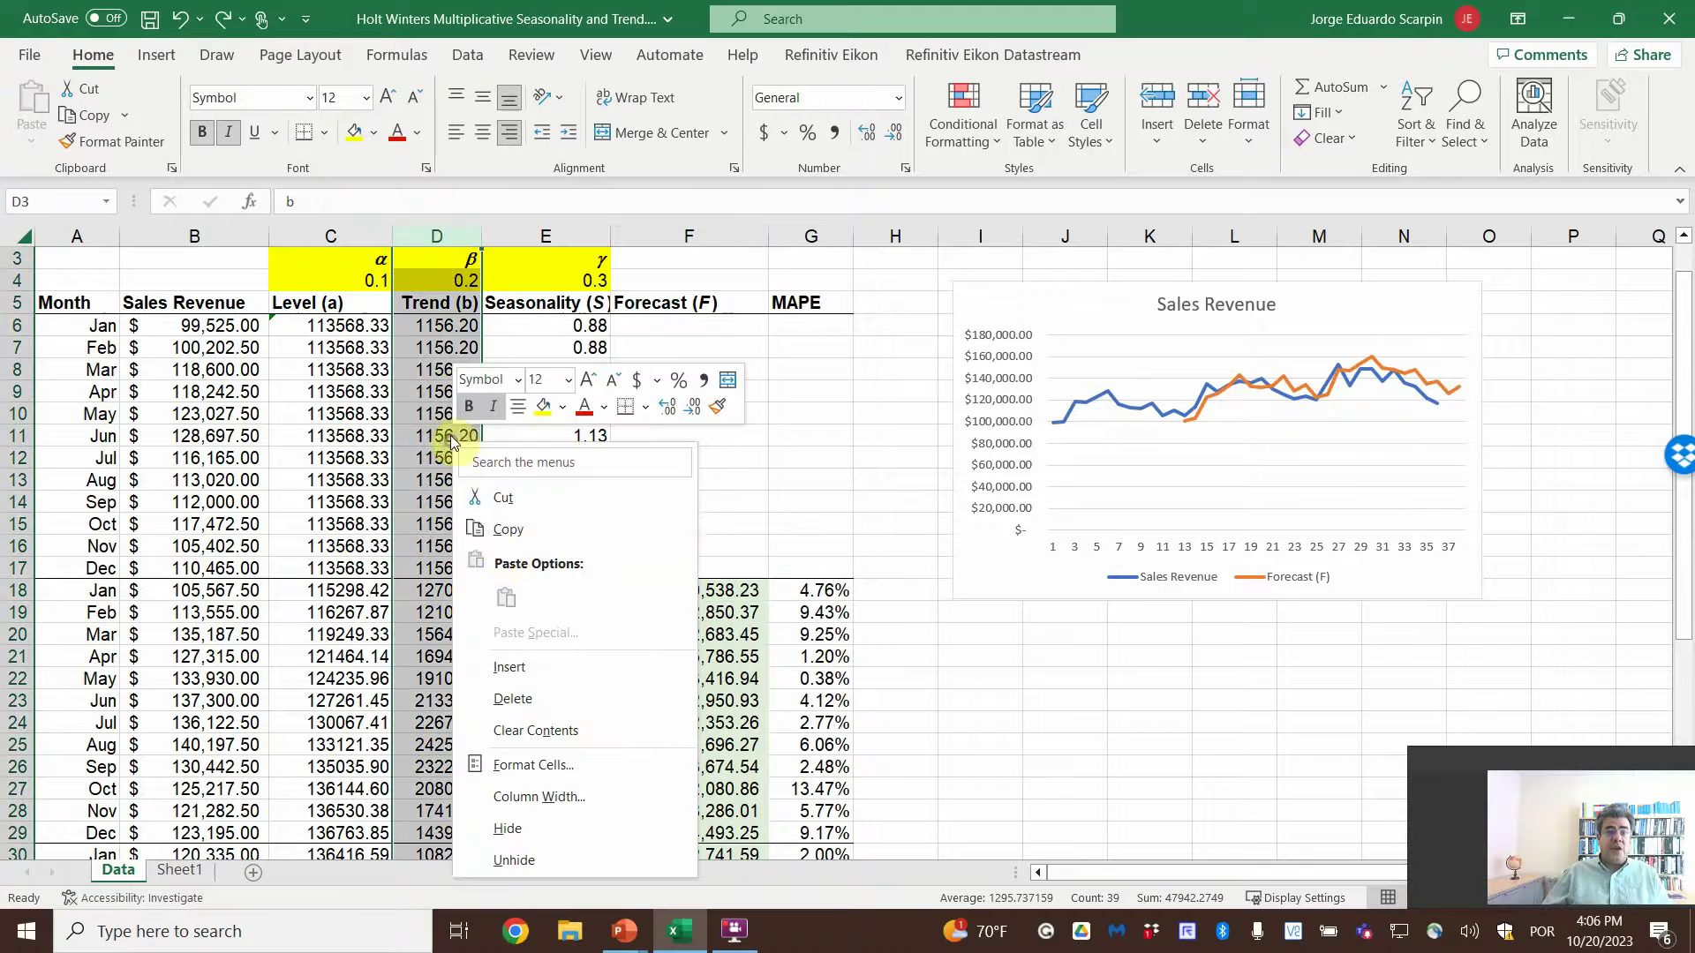
click(521, 697)
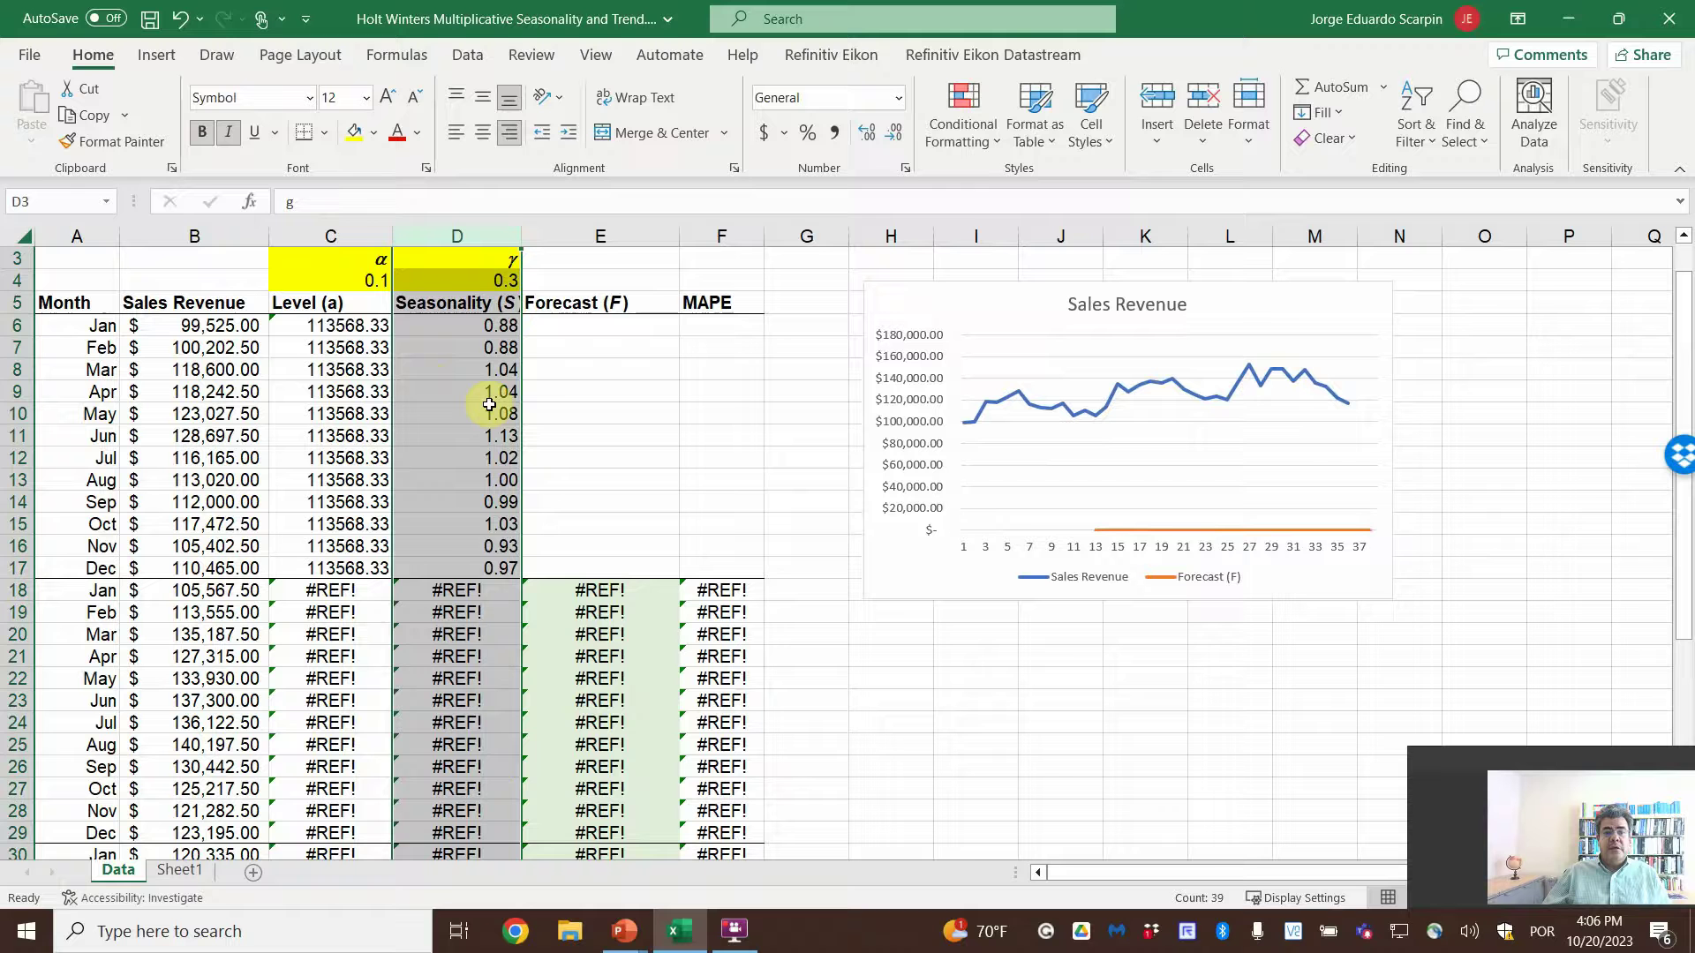
click(338, 589)
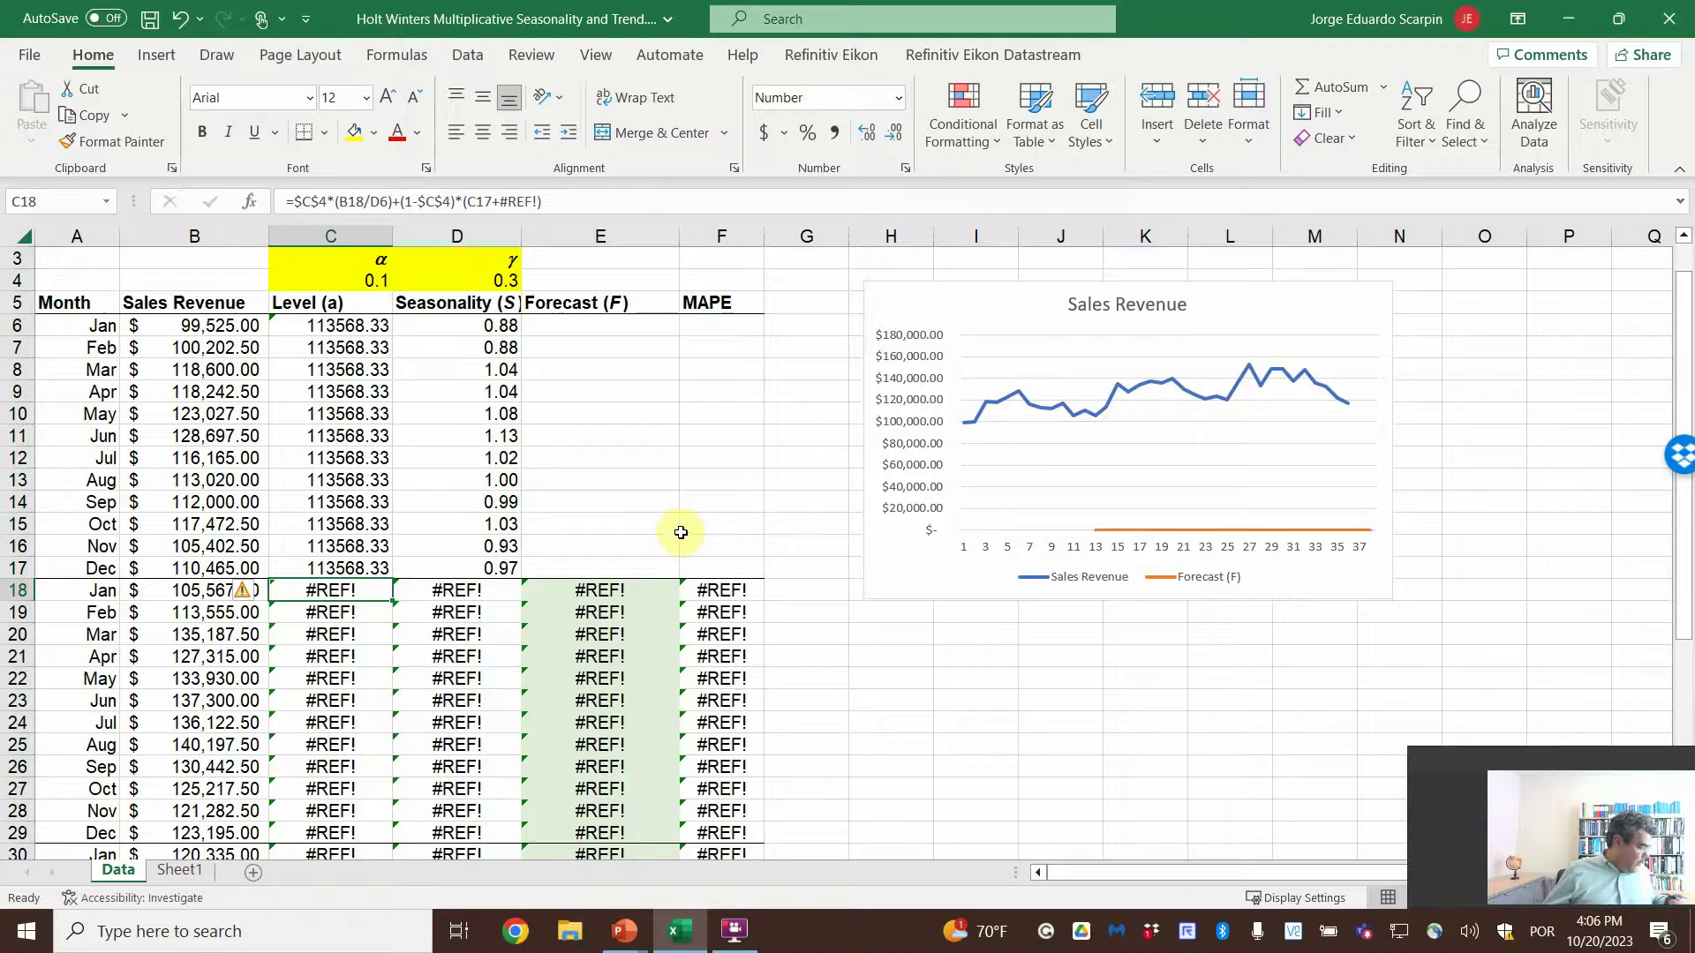
key(ctrl+z)
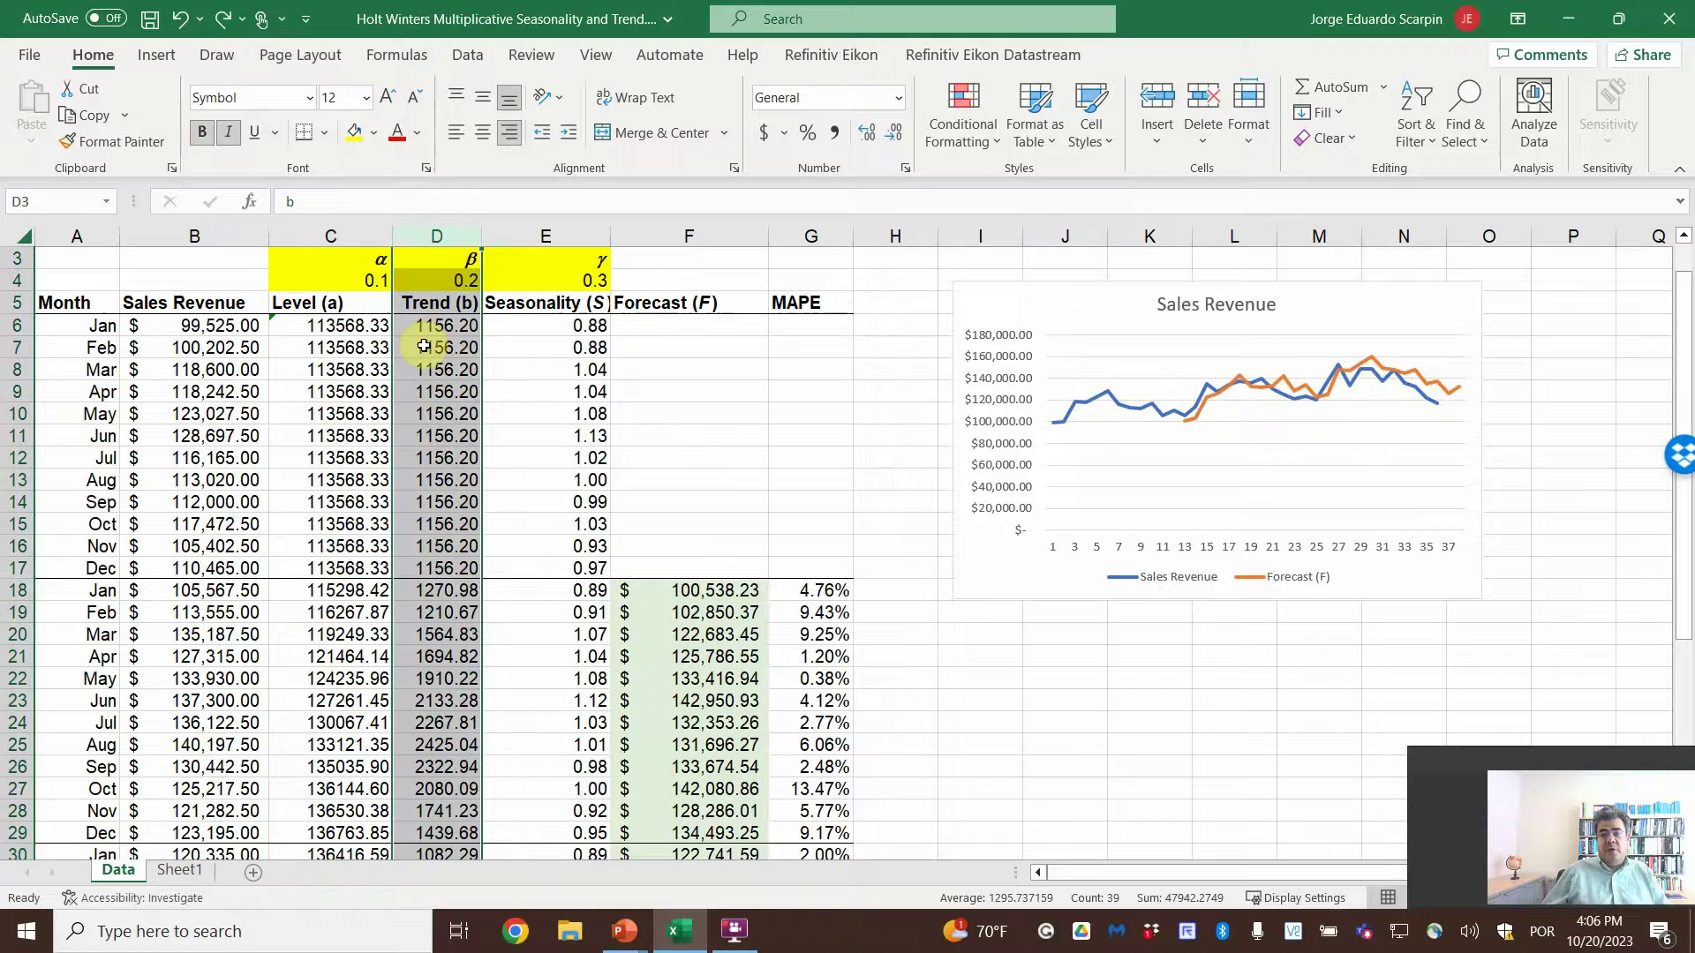
click(584, 413)
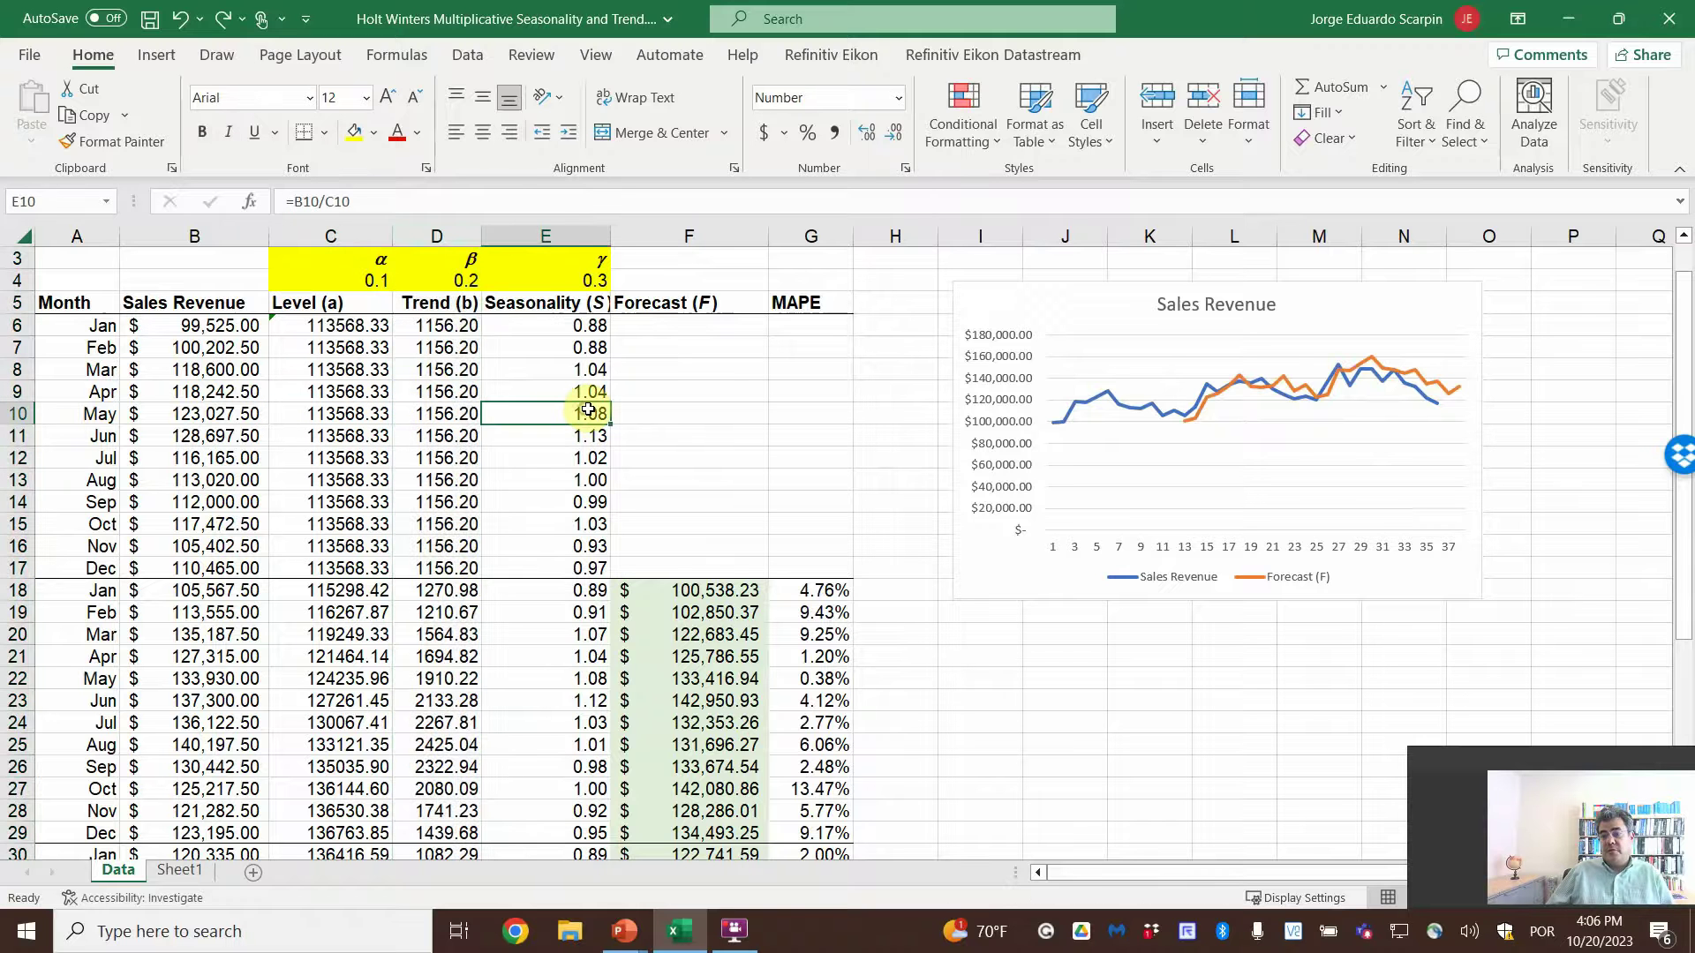
click(349, 588)
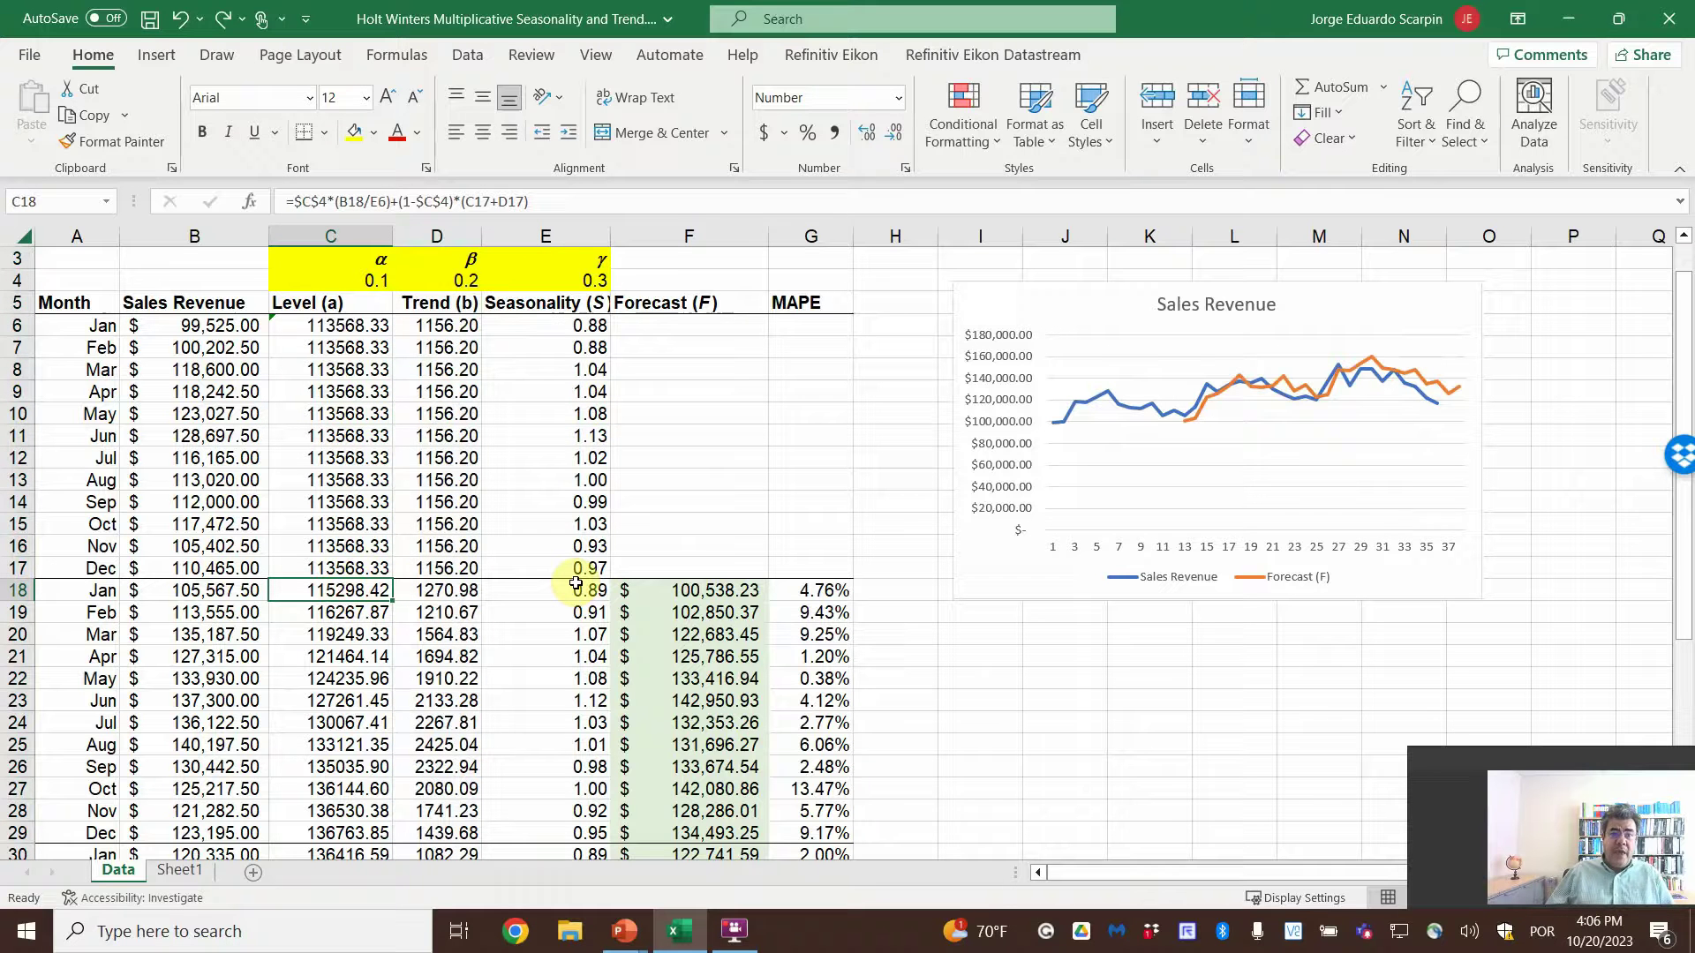
key(F2)
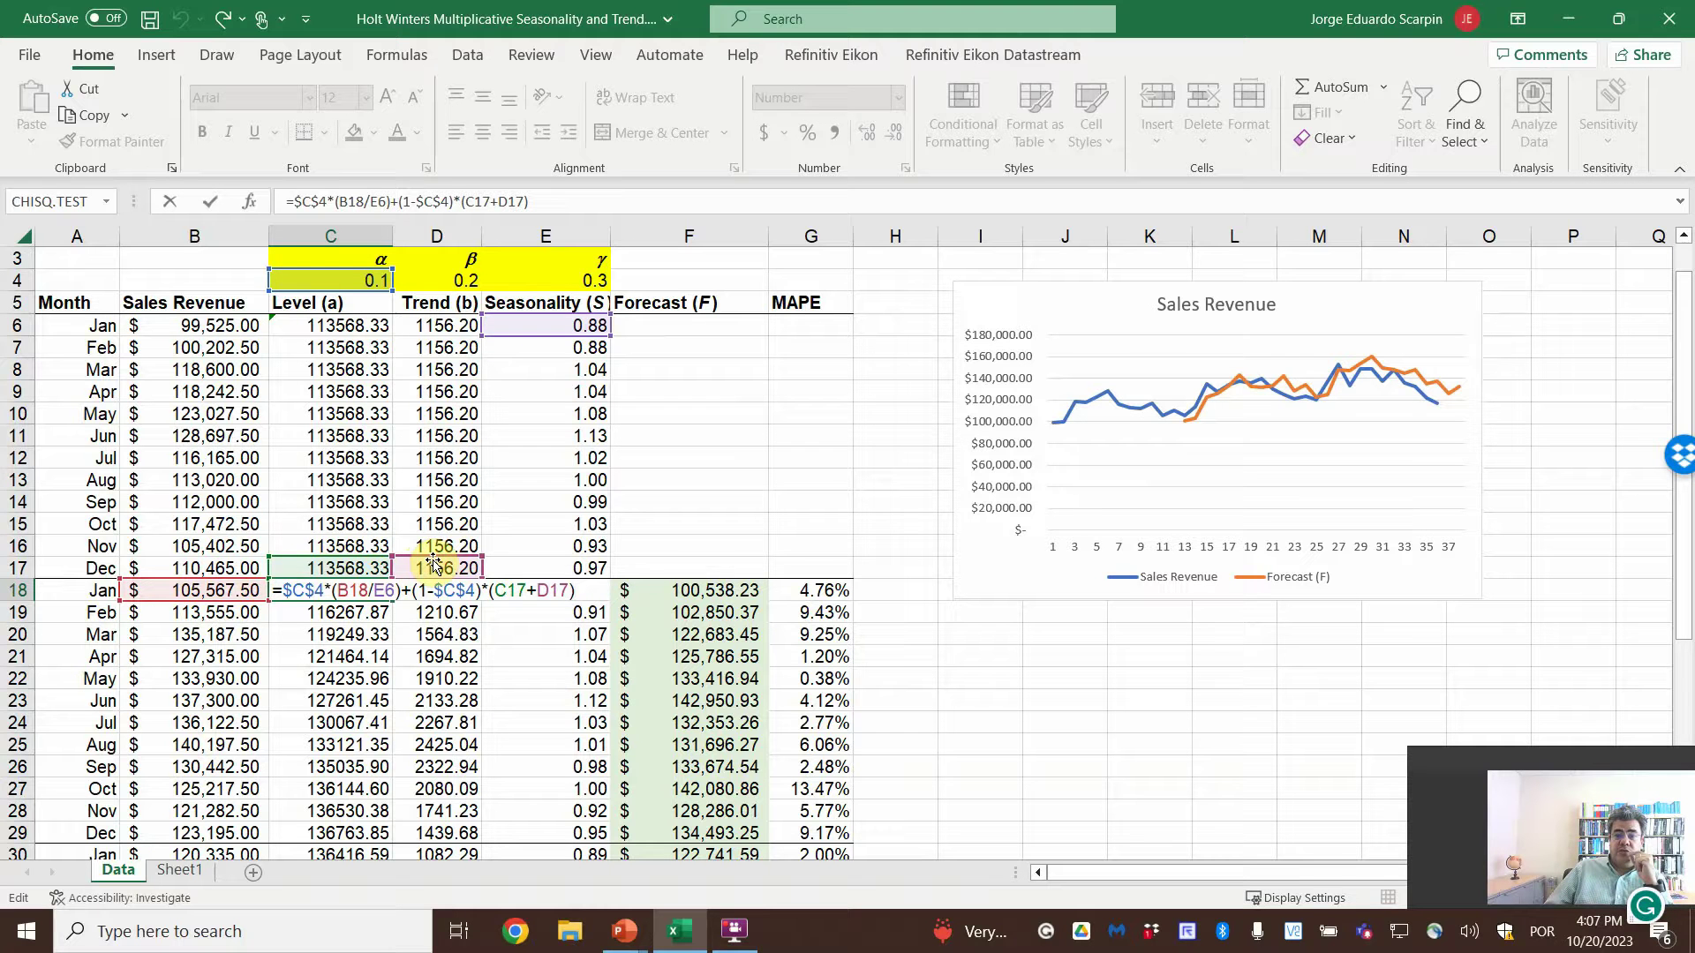
key(Return)
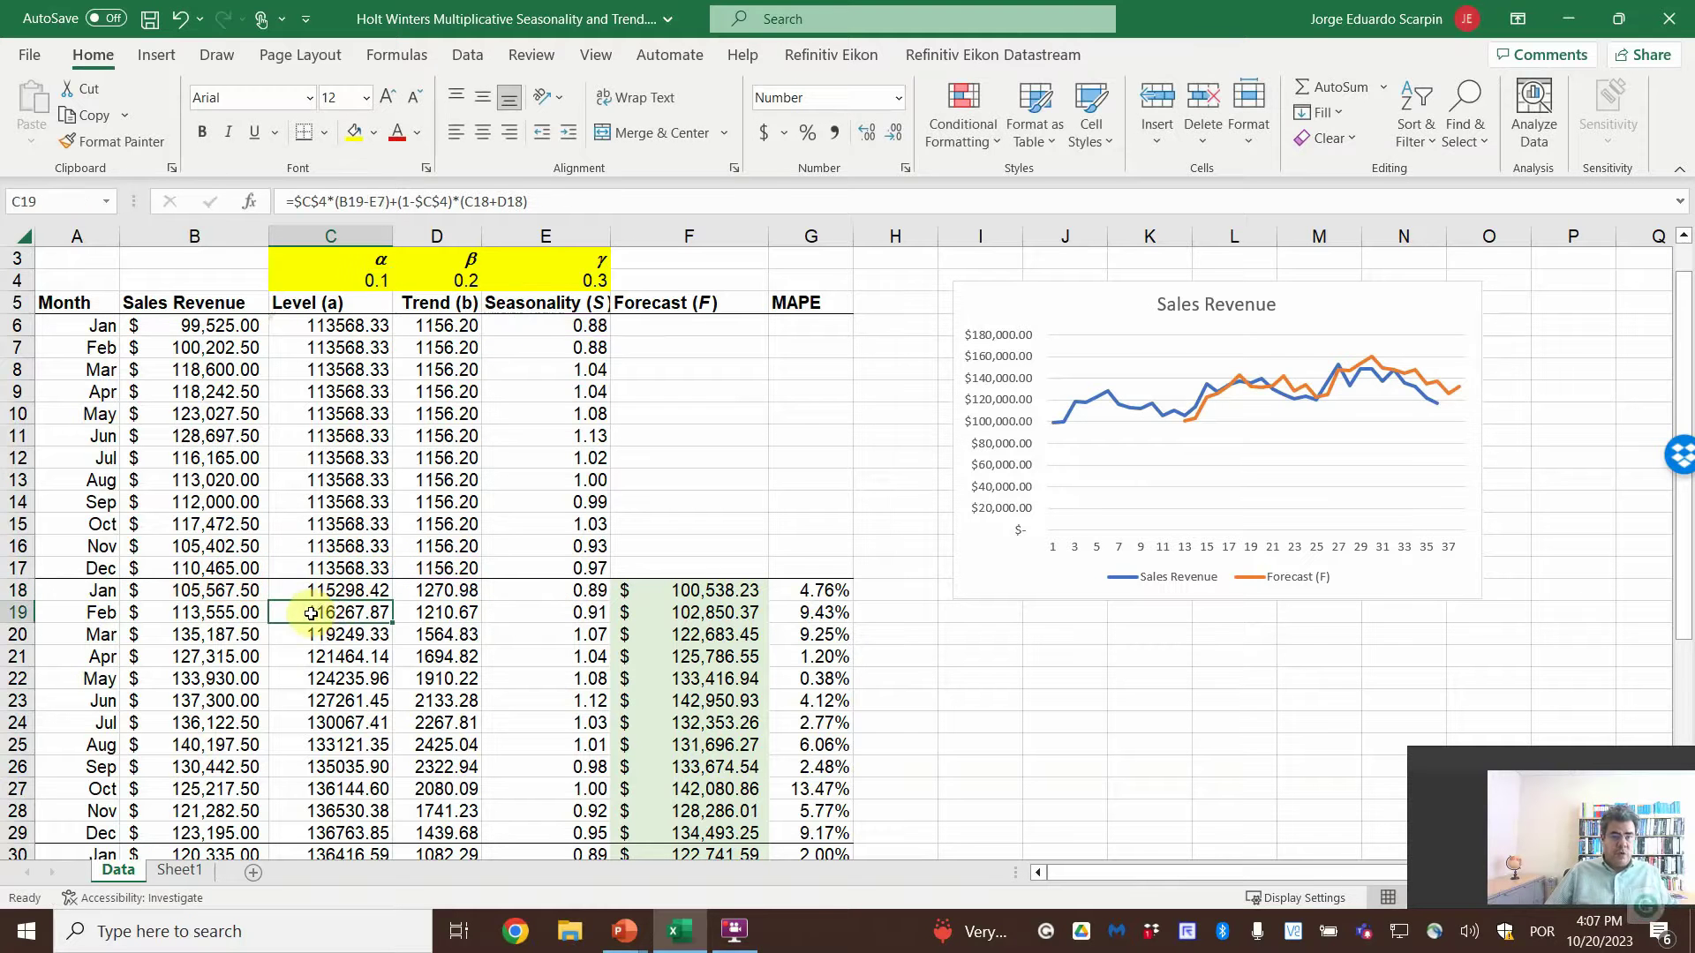
Review D18's trend formula =$D$4*(C18-C17)+(1-$D$4)*D17, which yields 1270.98.
scroll(371, 653, down, 6)
scroll(373, 649, up, 5)
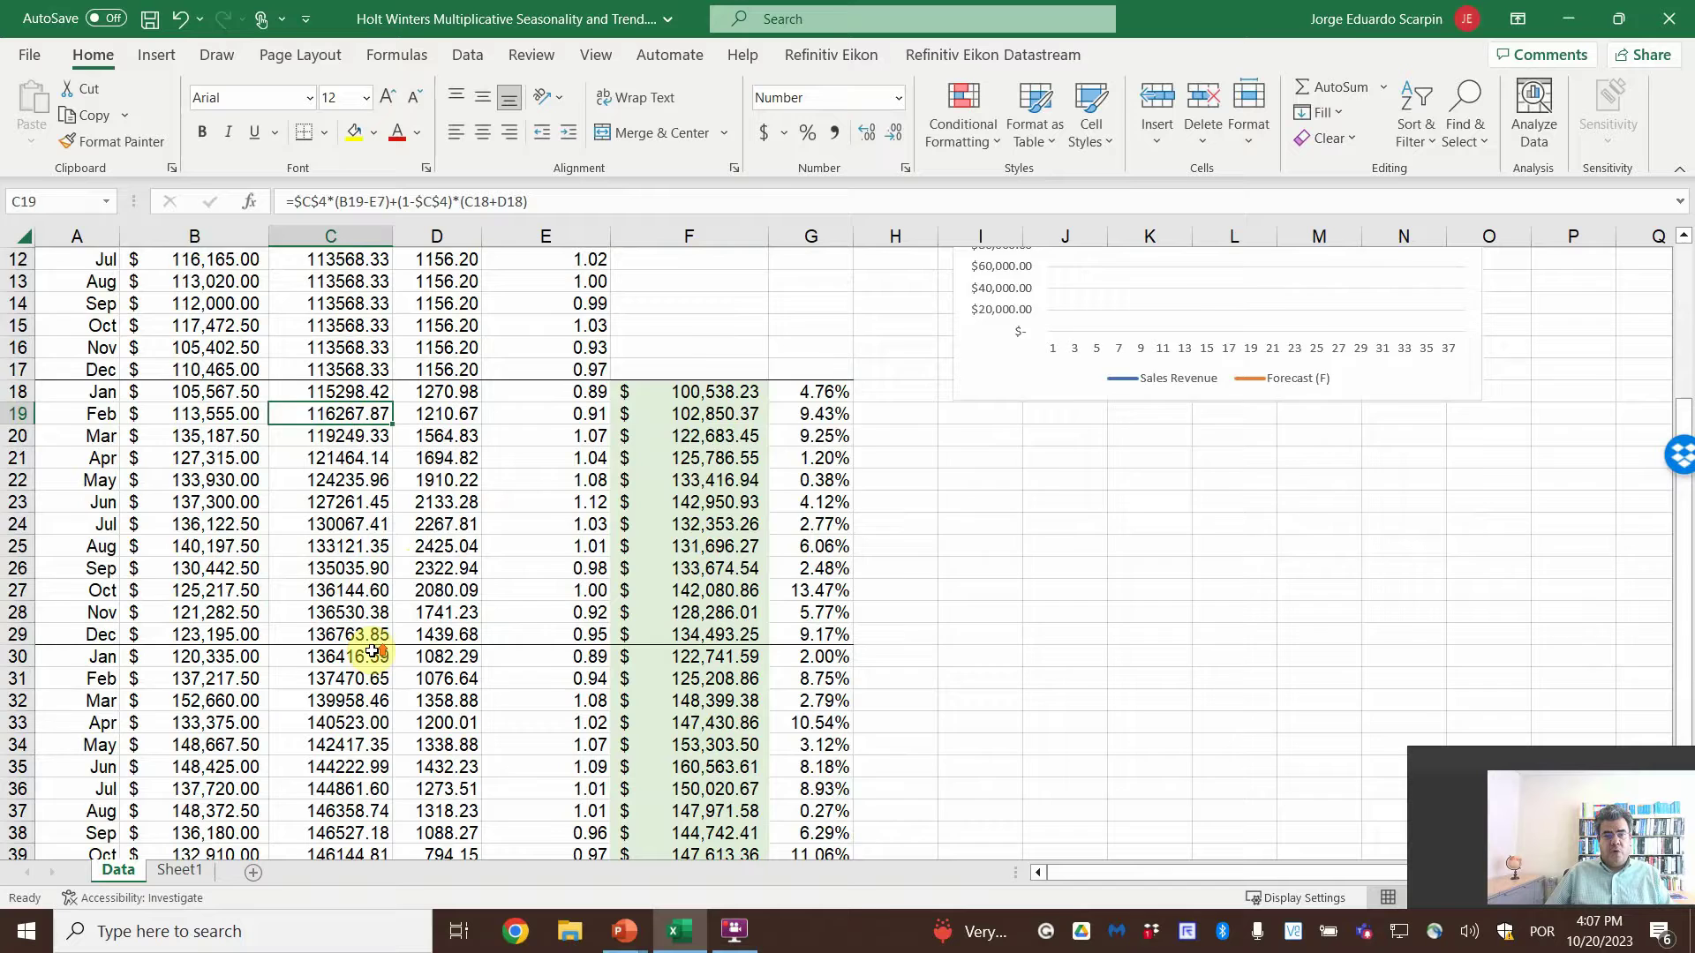
scroll(374, 649, up, 1)
click(437, 589)
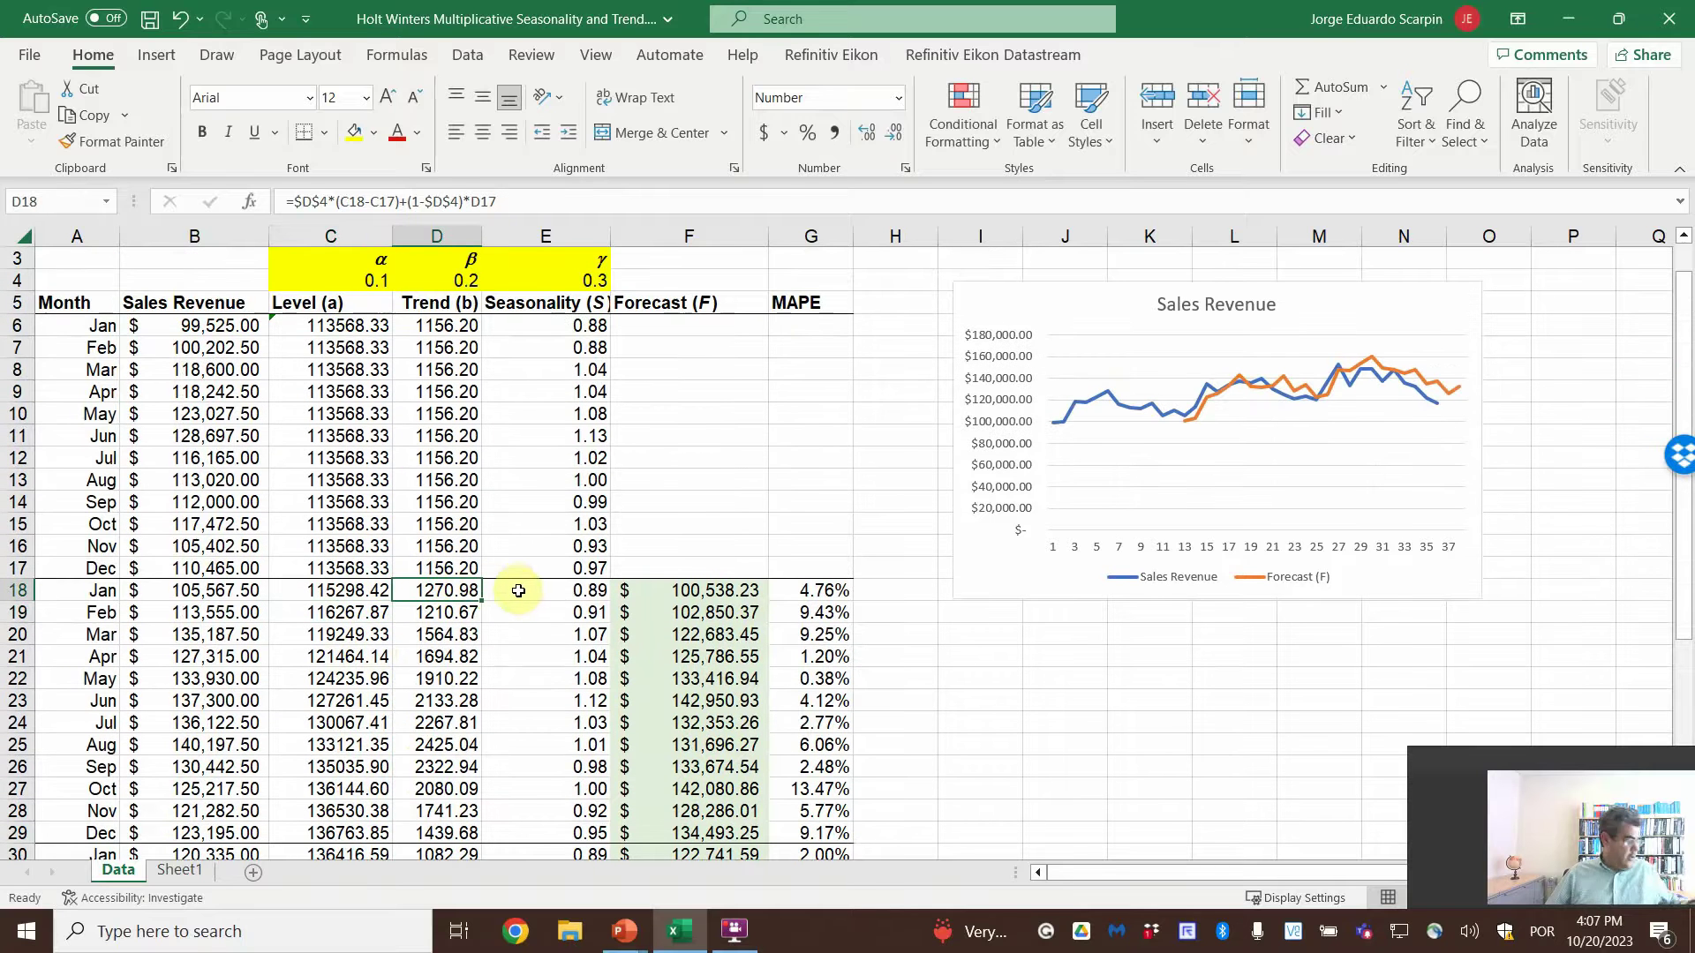
key(F2)
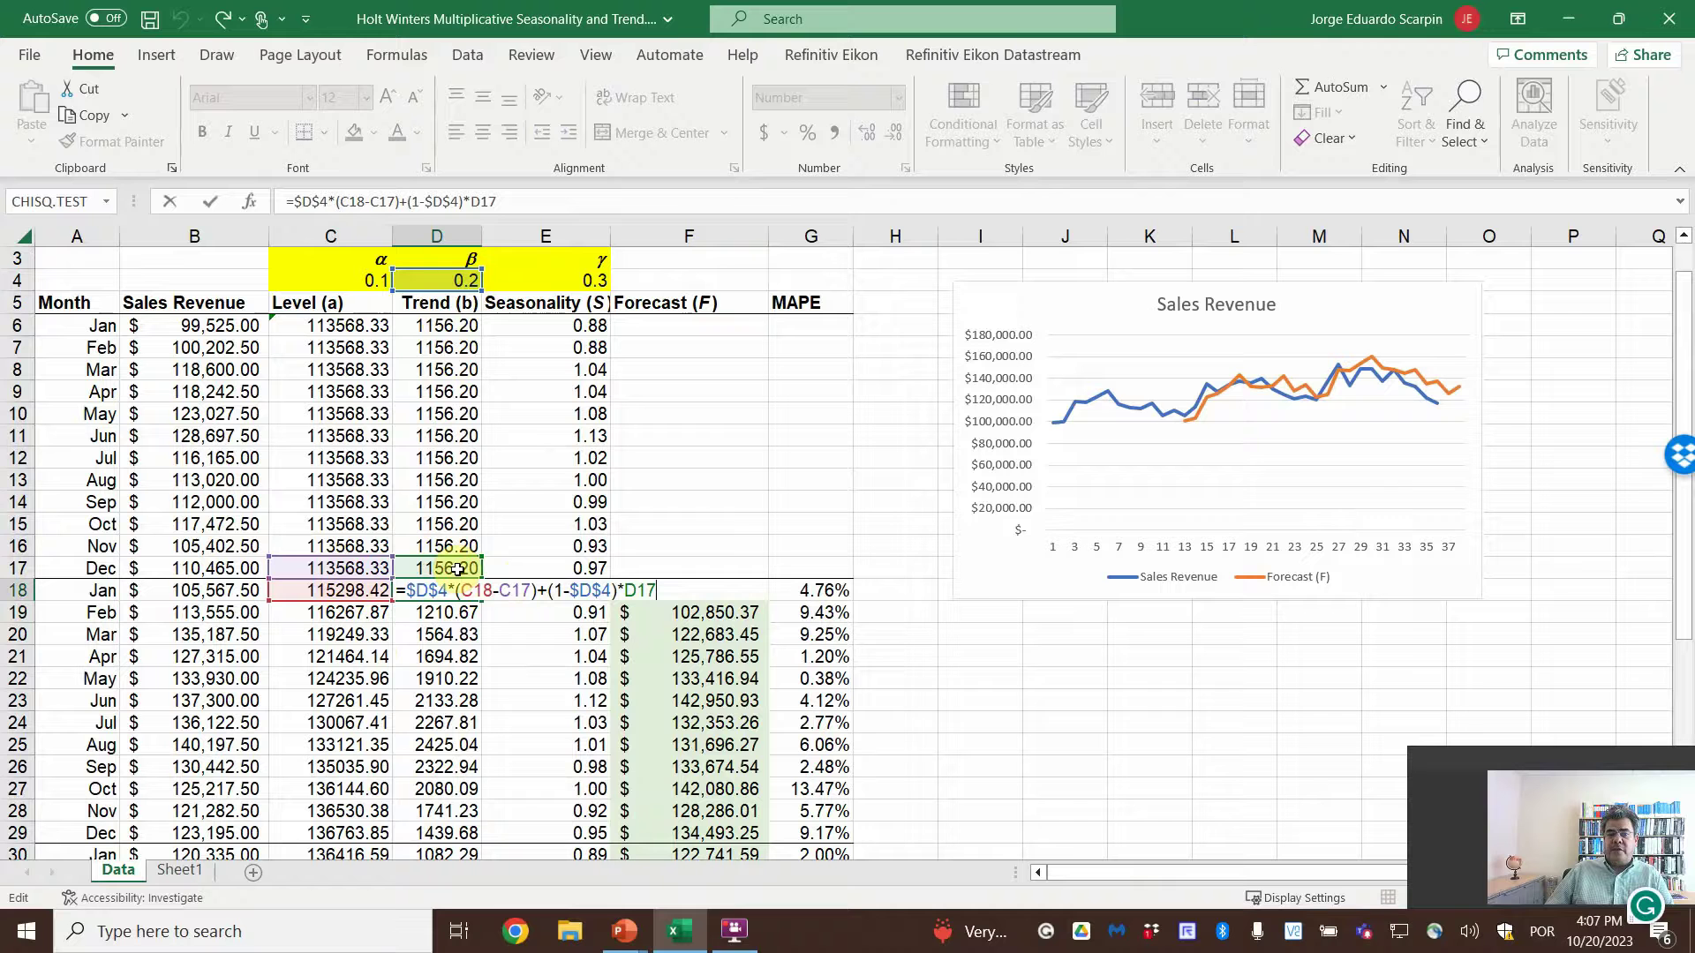
key(Return)
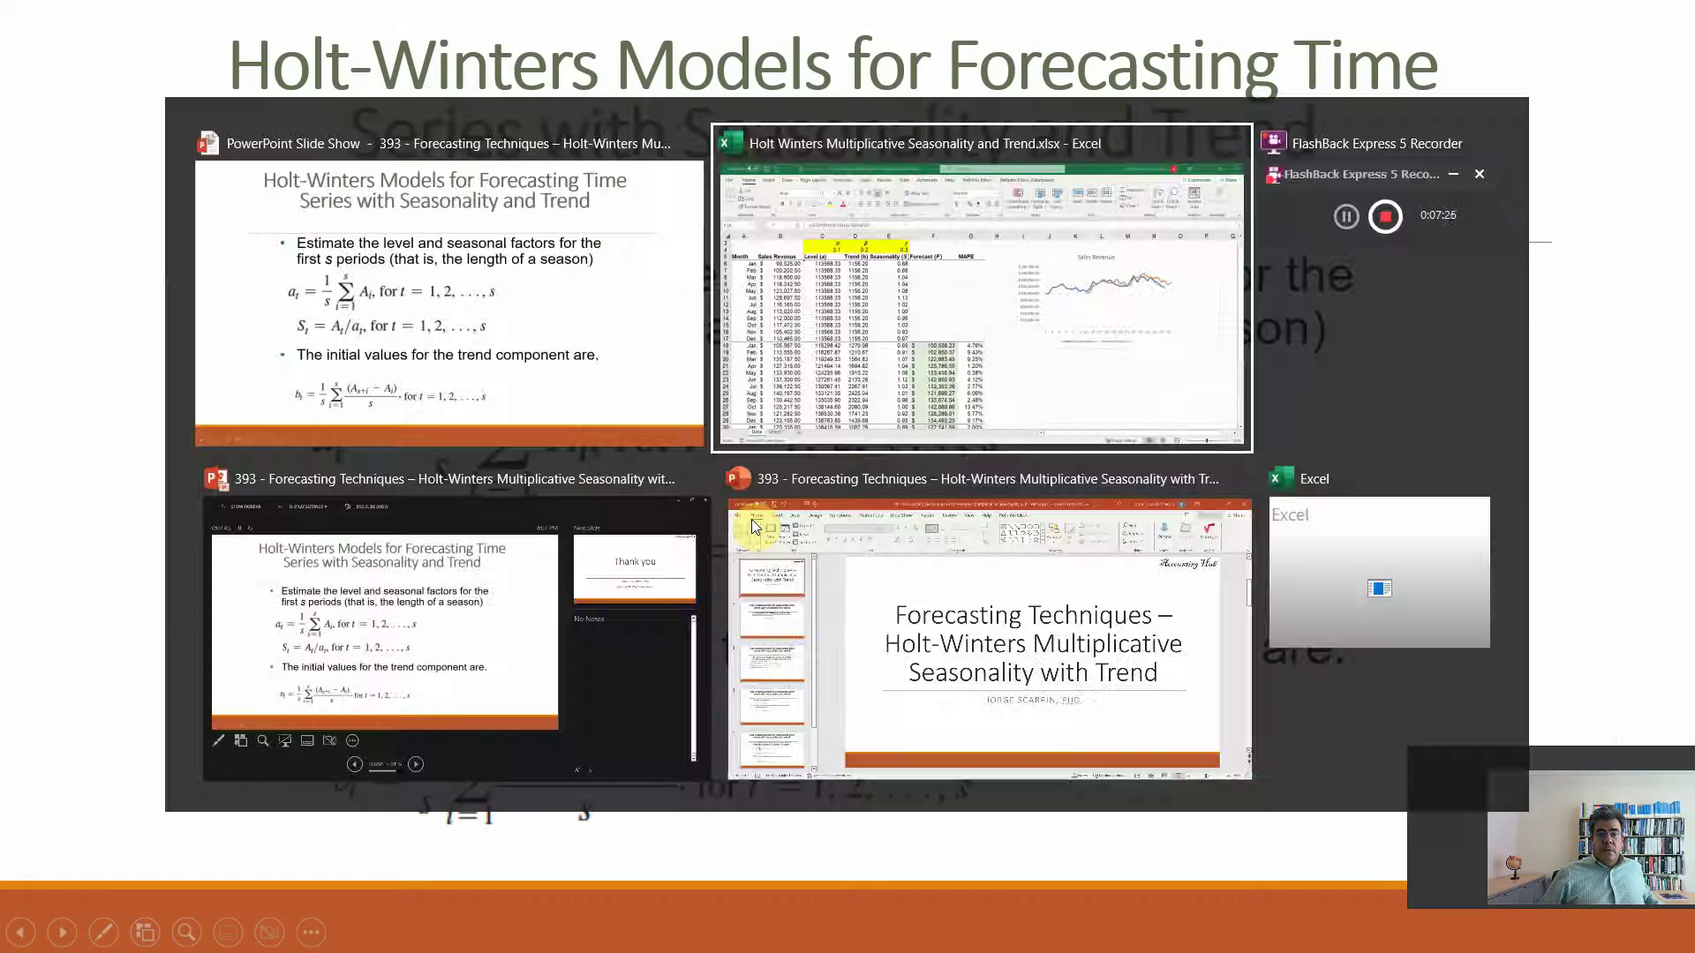
Open E18's seasonality formula =$E$4*(B18/C18)+(1-$E$4)*E6 for viewing.
key(F2)
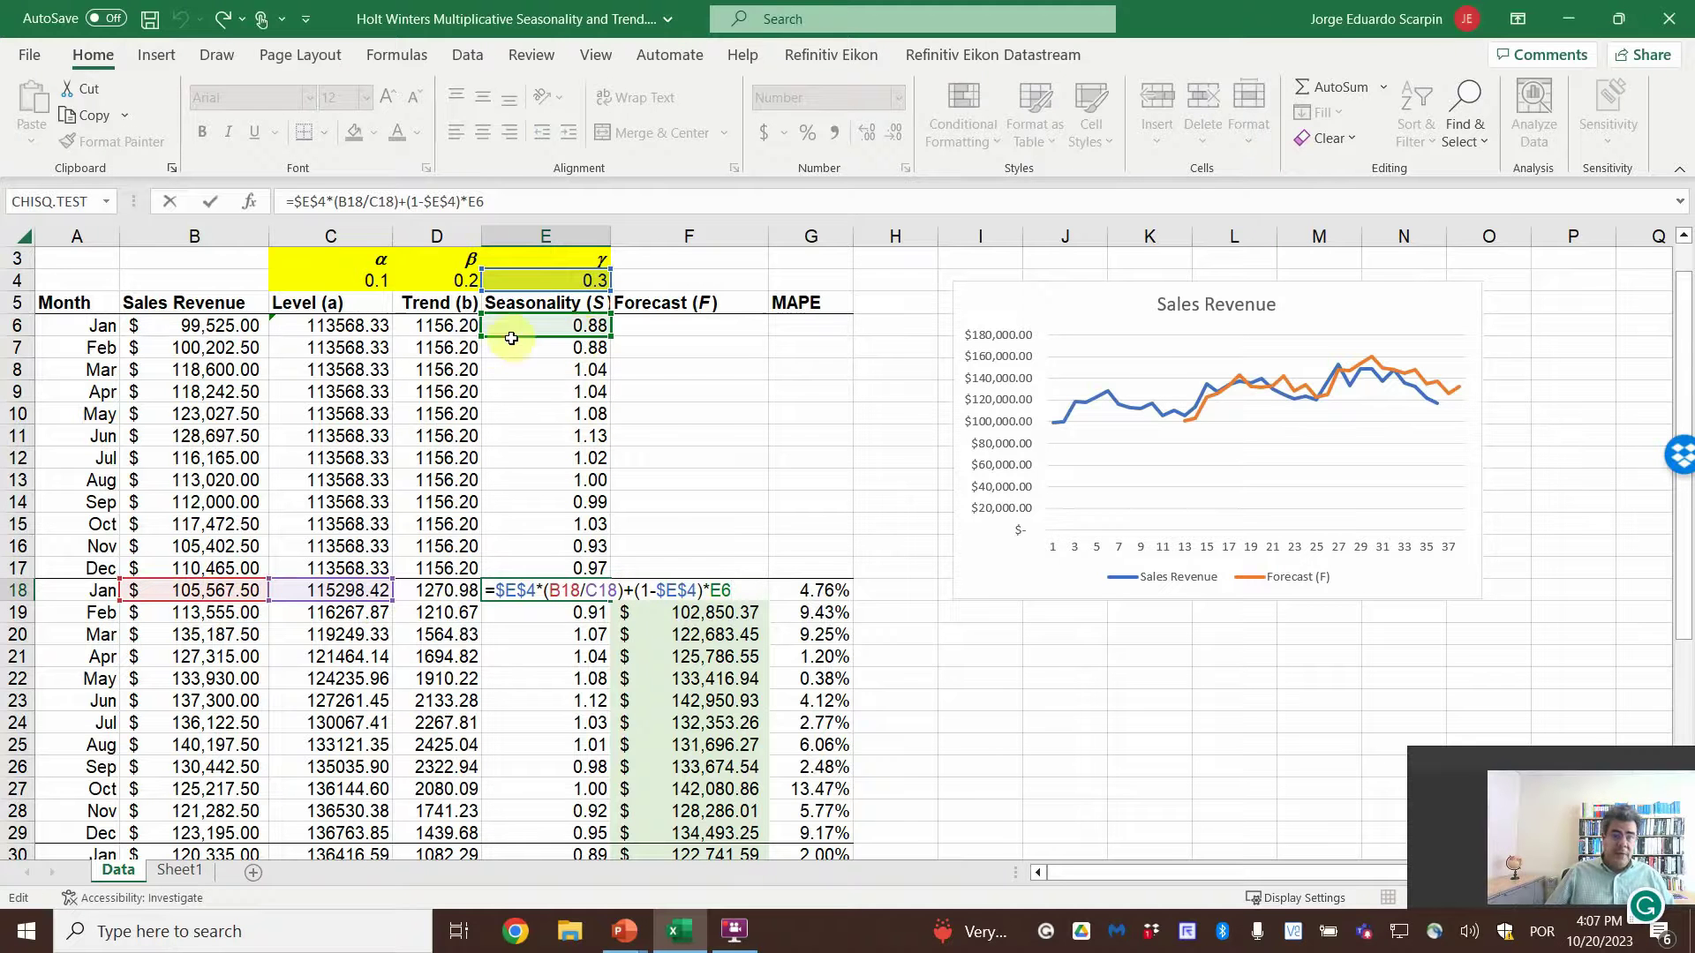
key(Return)
click(706, 588)
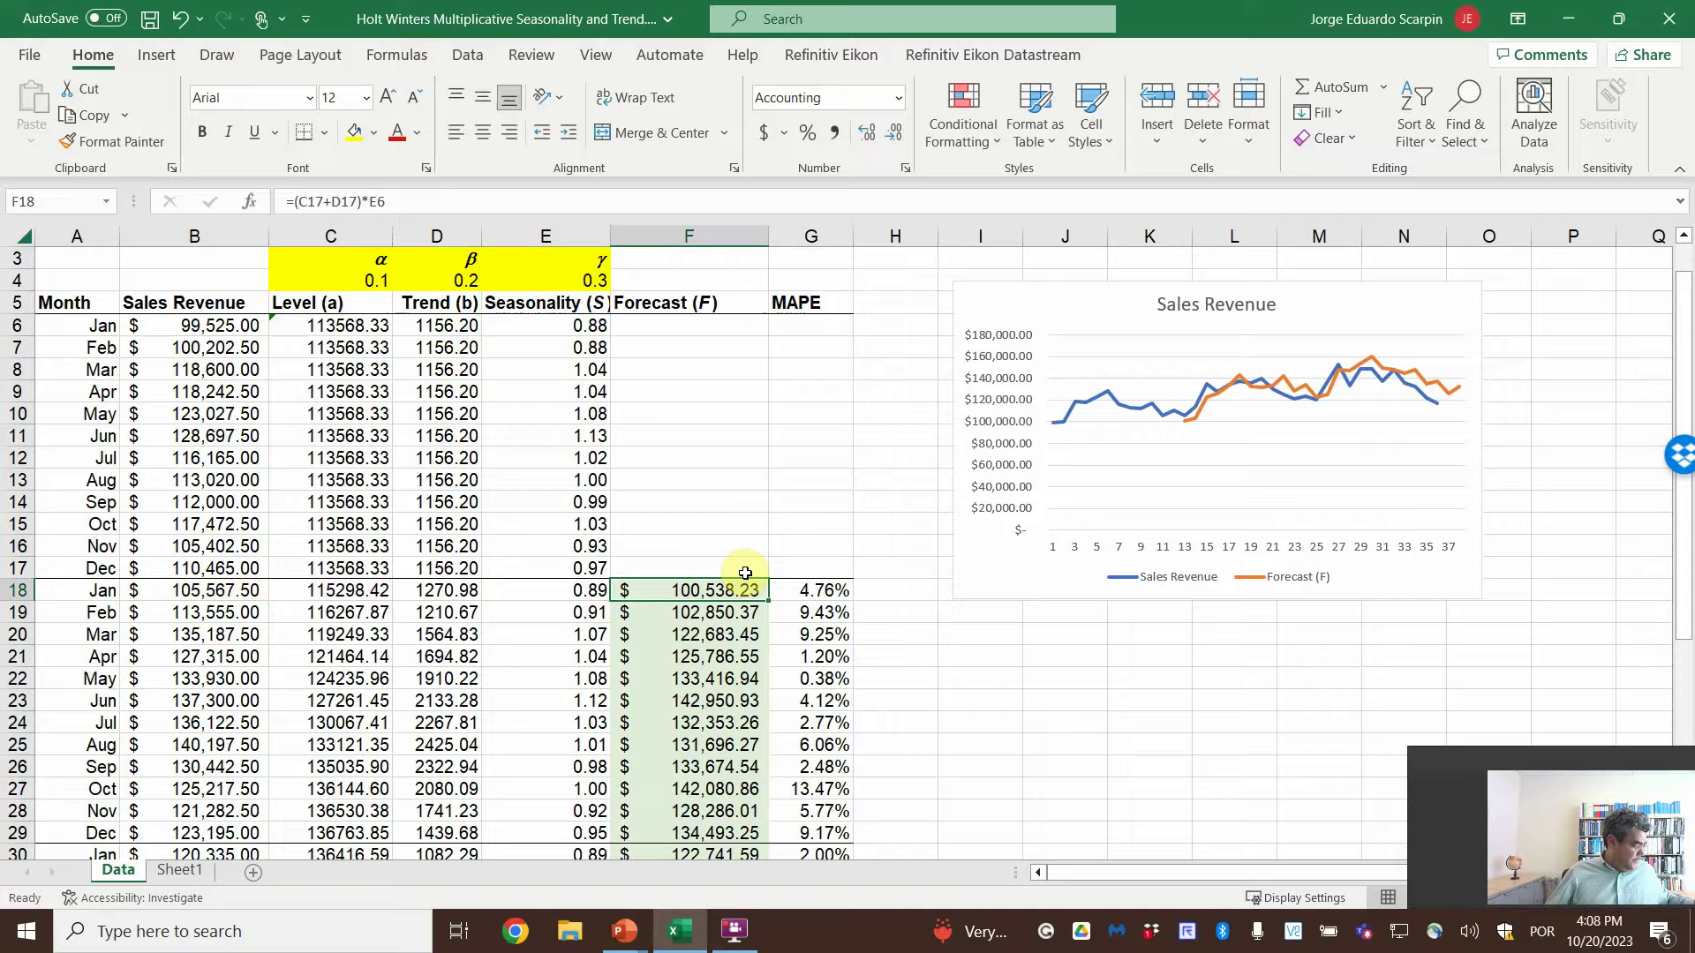
key(F2)
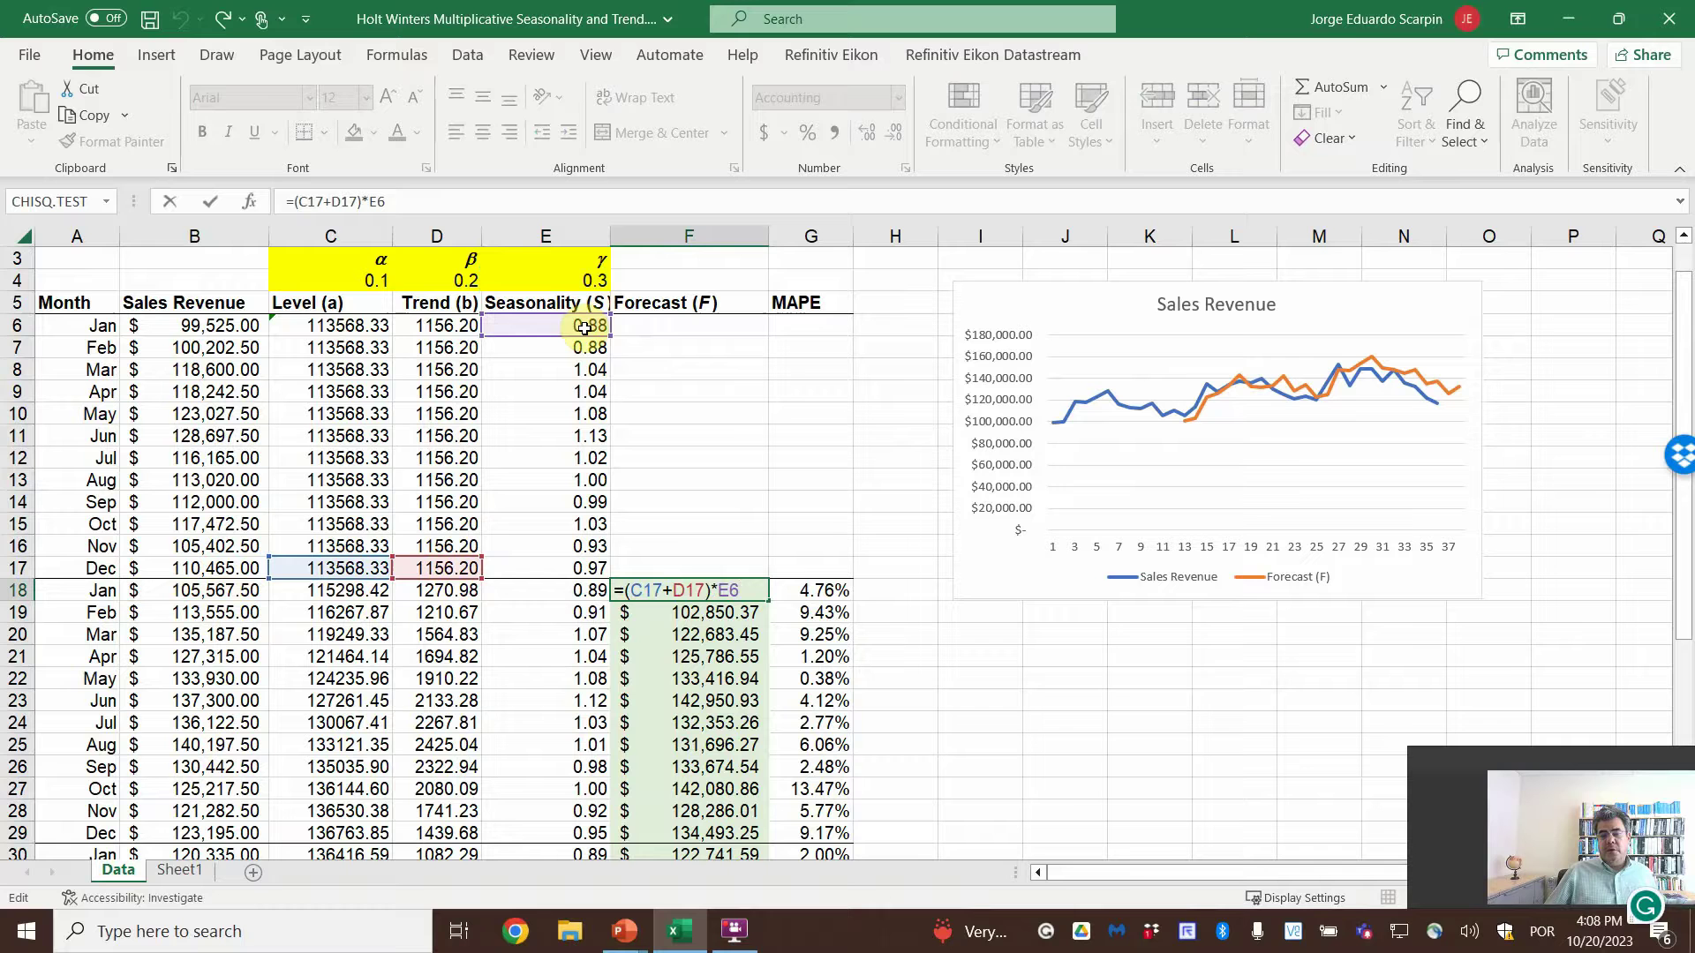
key(Escape)
scroll(715, 590, down, 5)
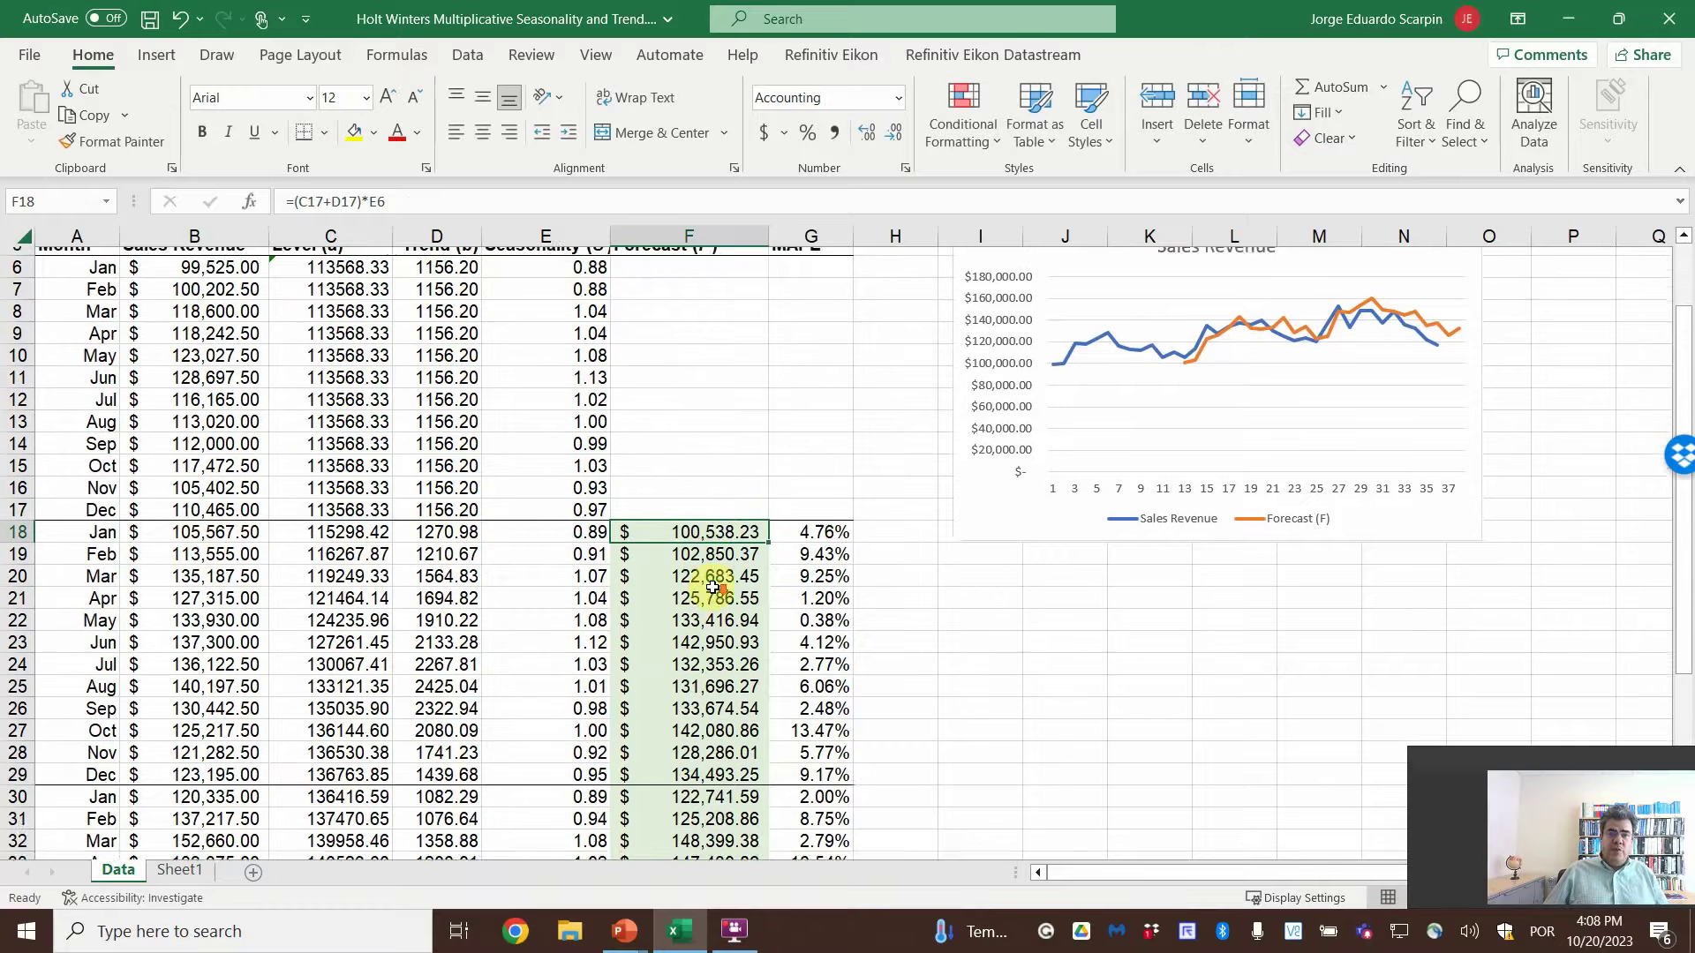
scroll(715, 590, down, 1)
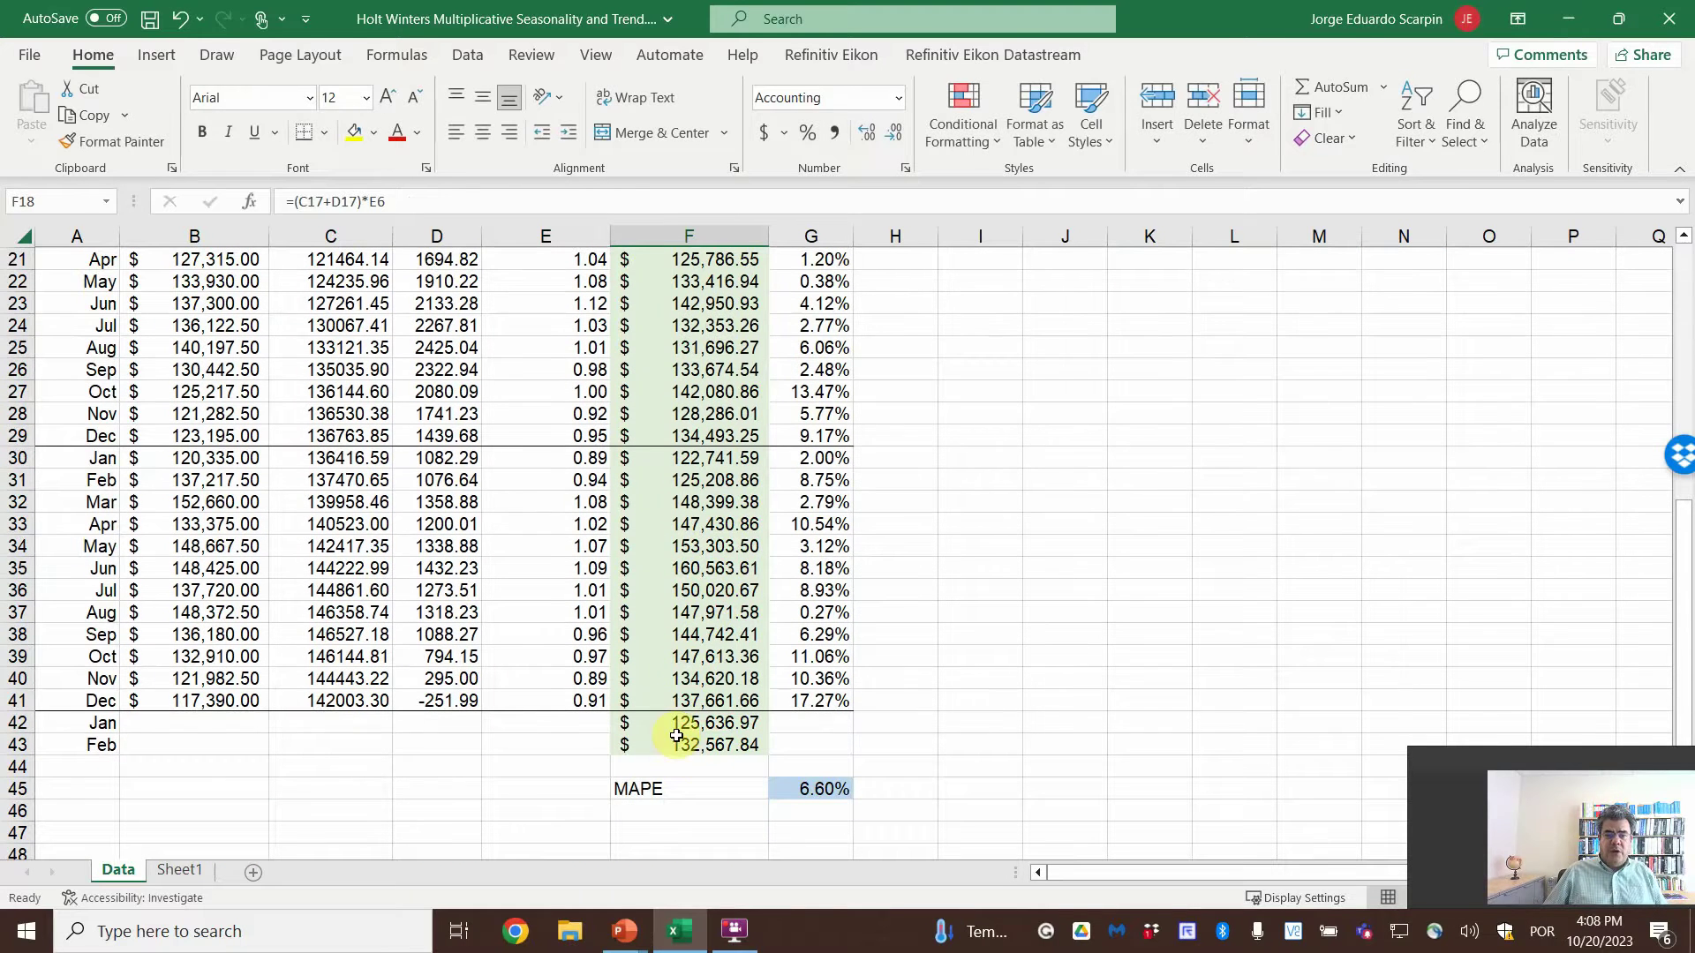
click(682, 725)
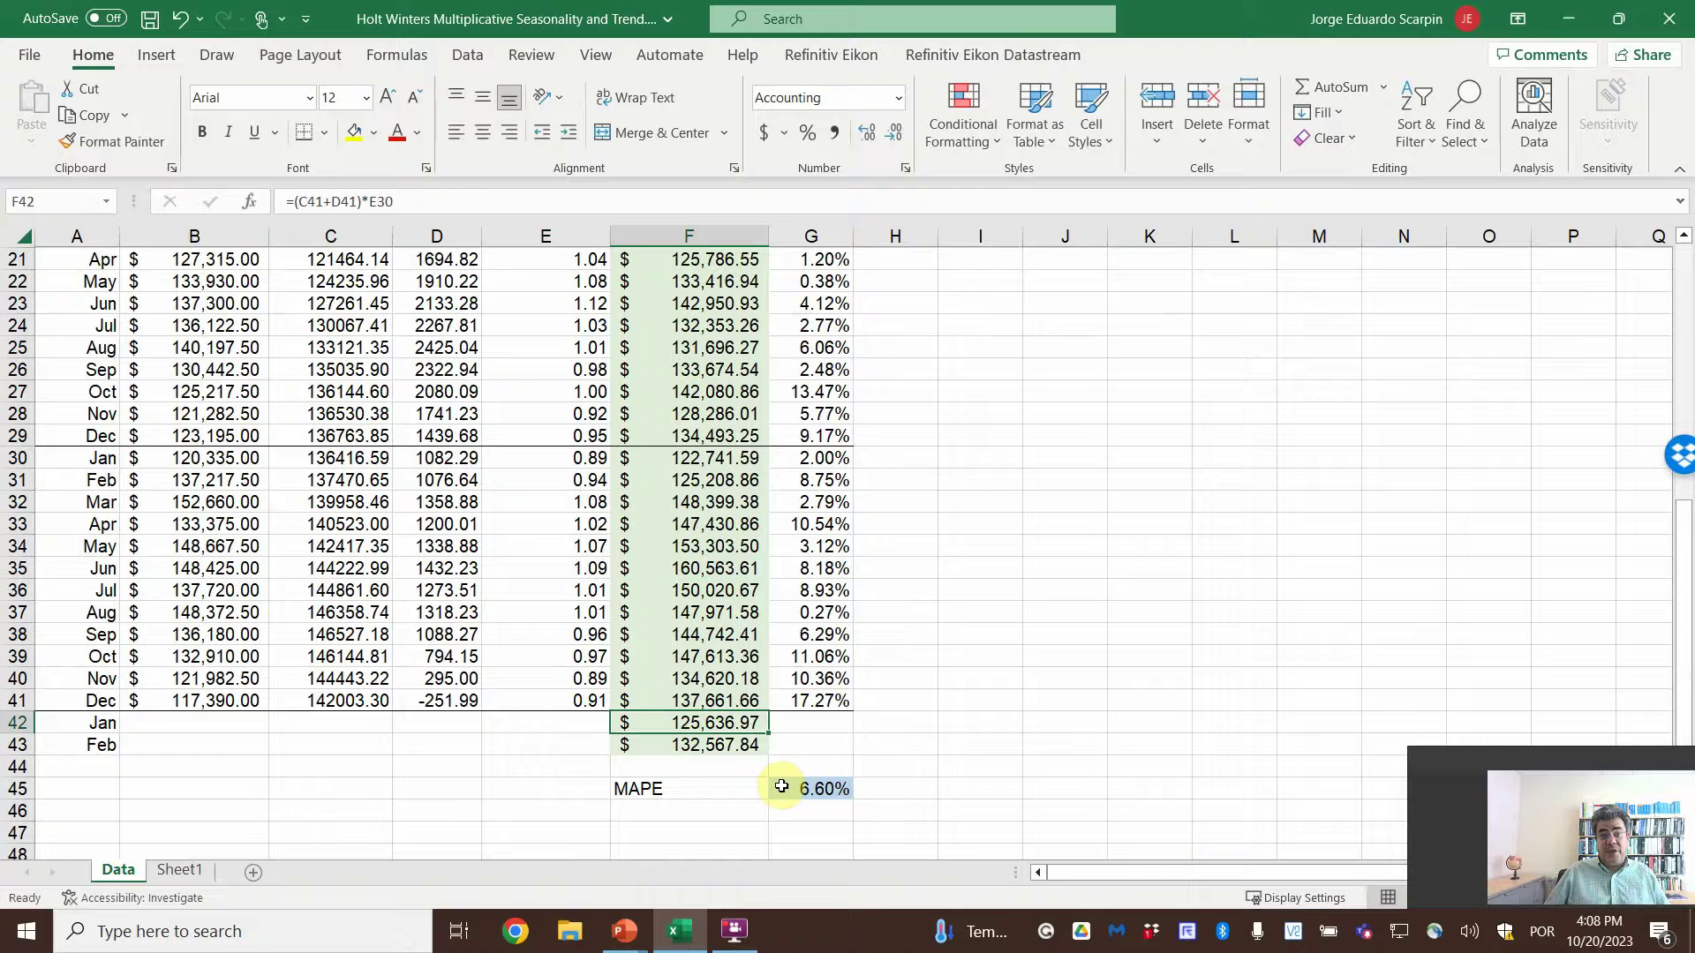
click(729, 749)
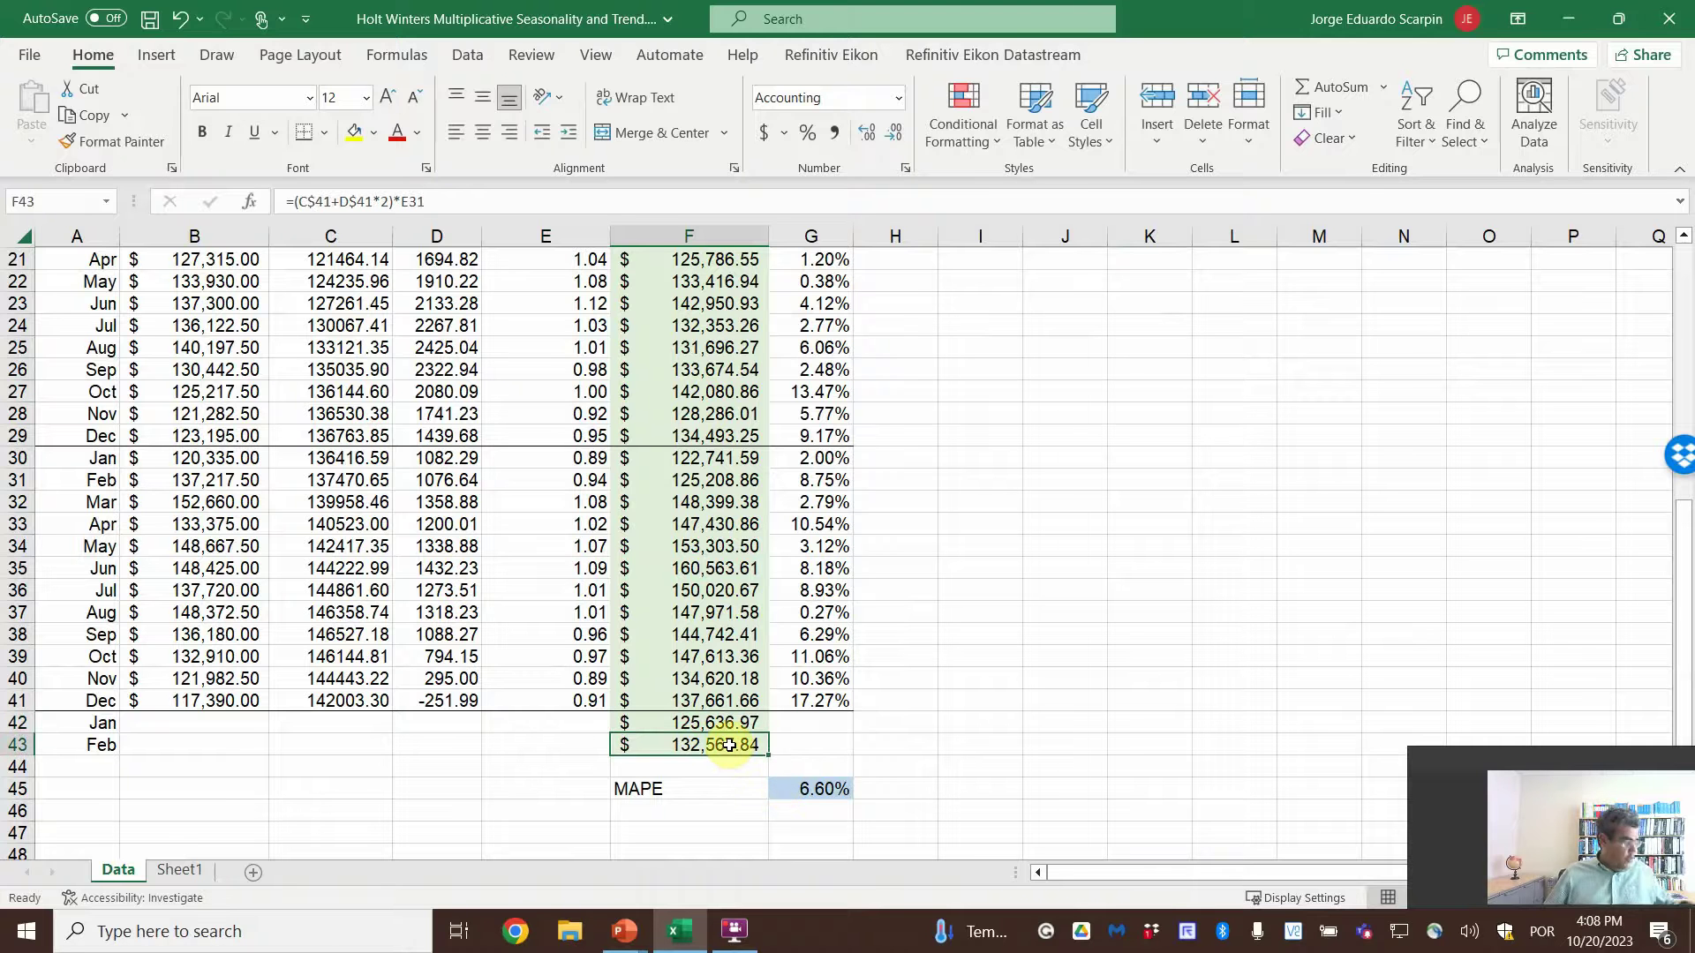
double_click(729, 745)
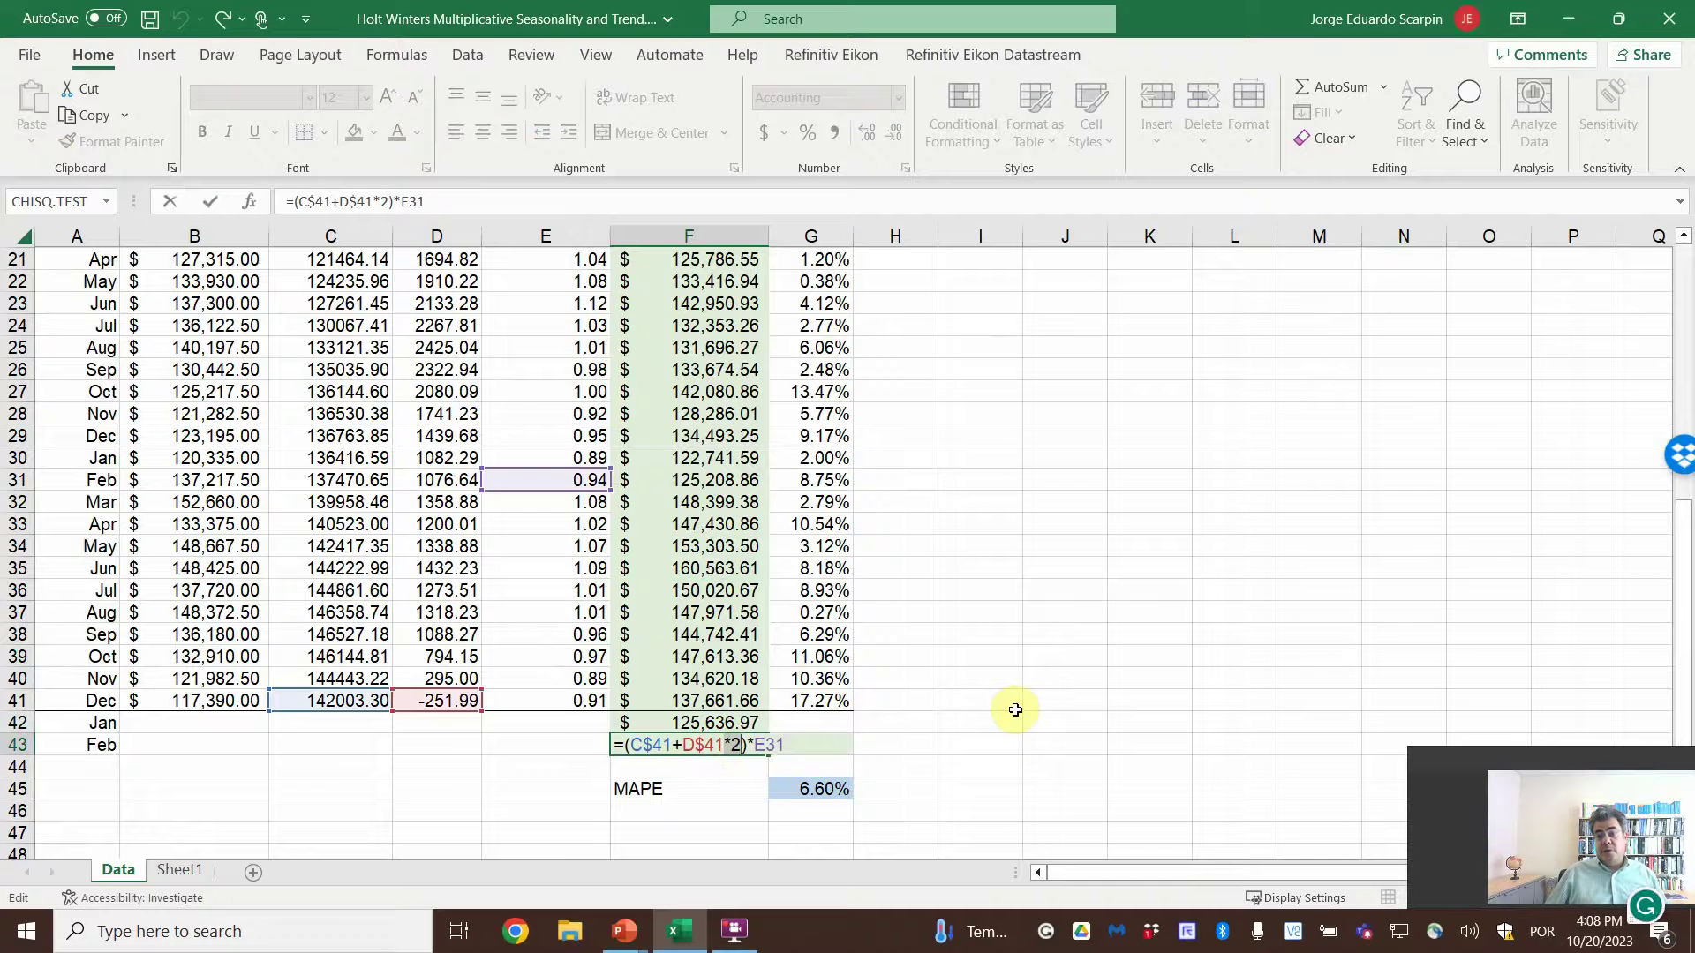
Review G18's absolute percentage error formula =ABS(F18-B18)/B18 for January.
key(Return)
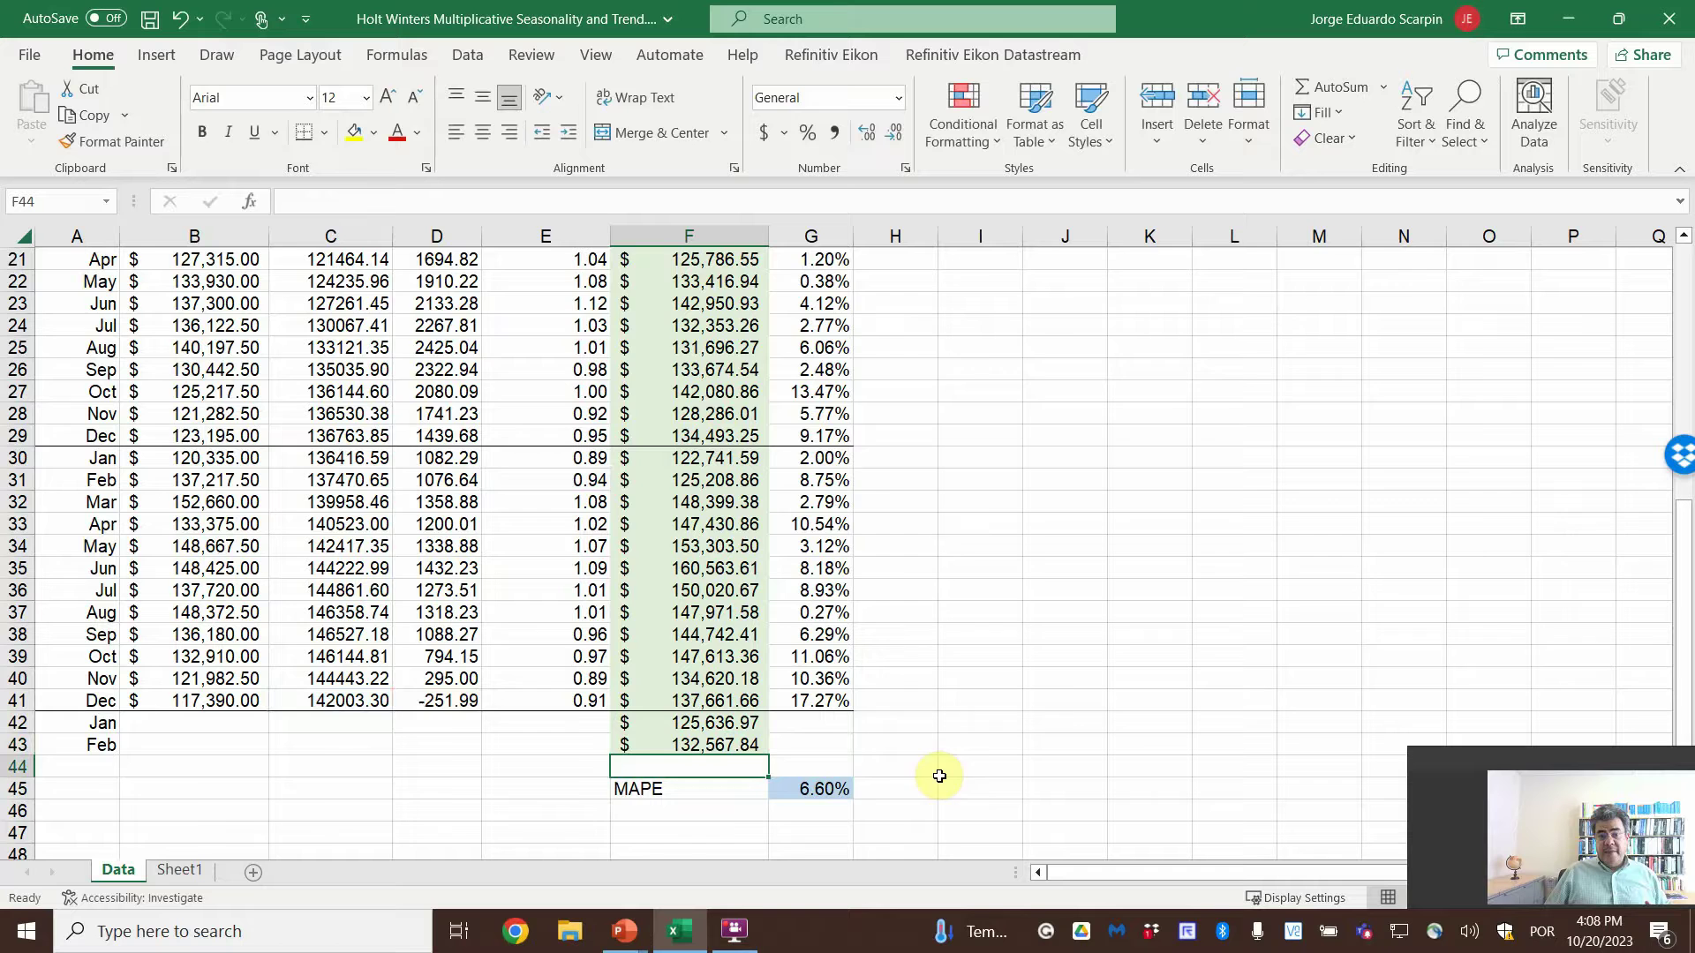
scroll(821, 730, up, 7)
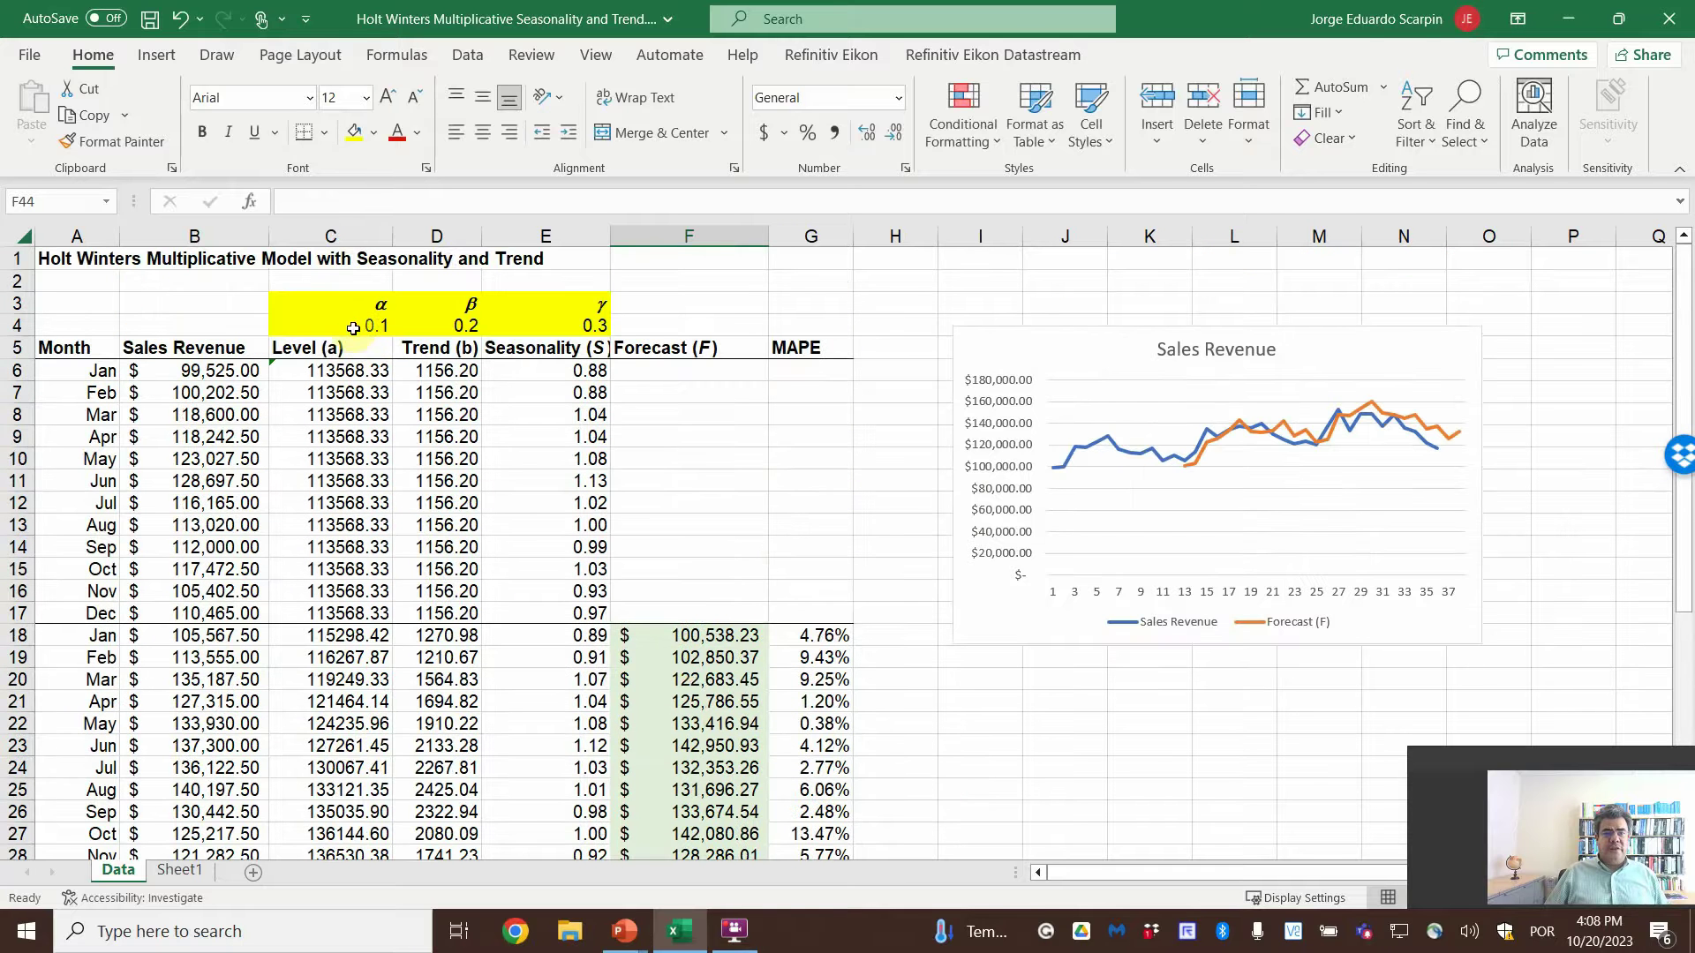
drag(353, 326, 568, 326)
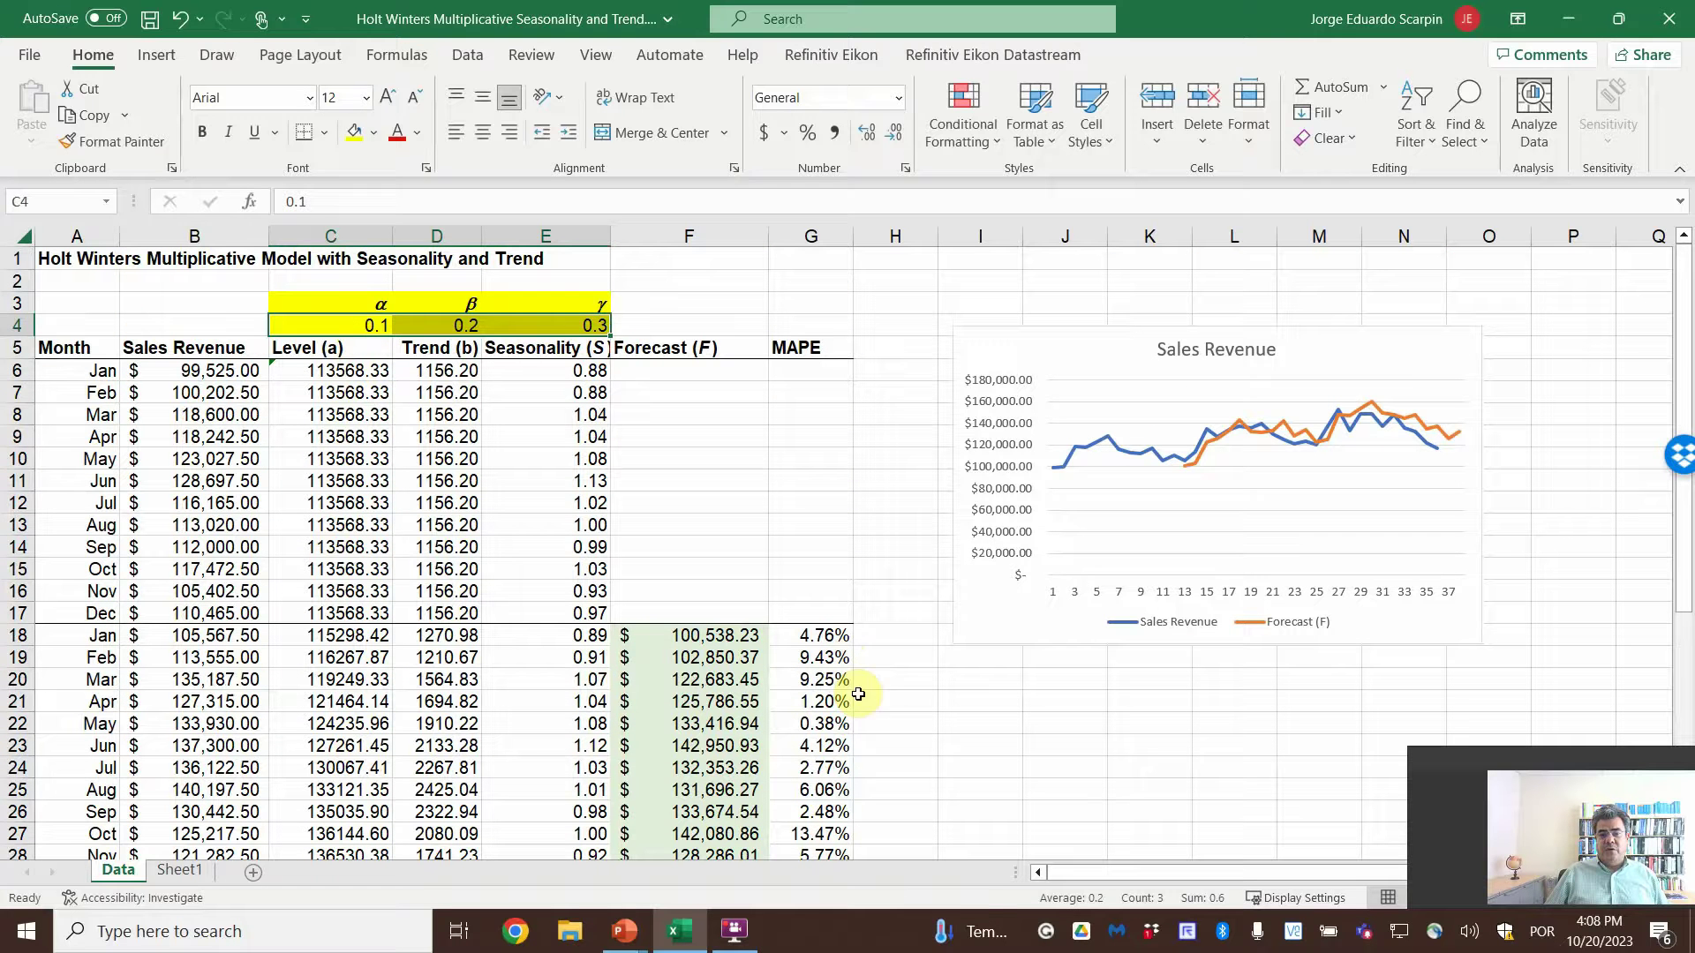
click(818, 635)
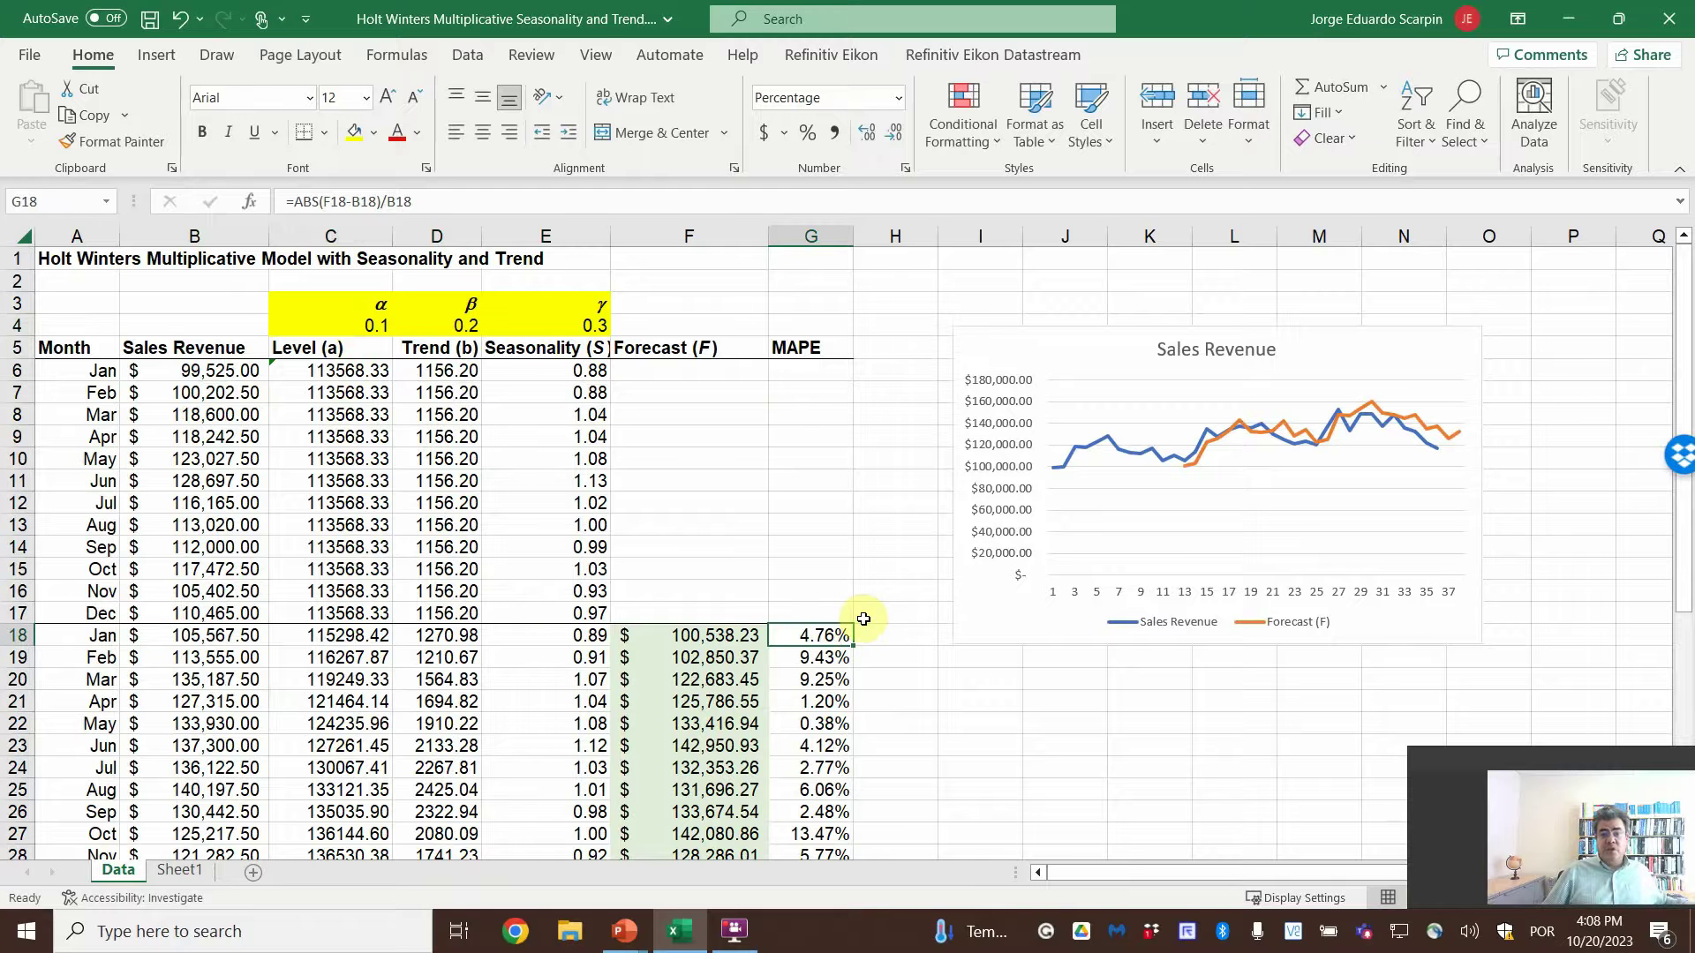
key(F2)
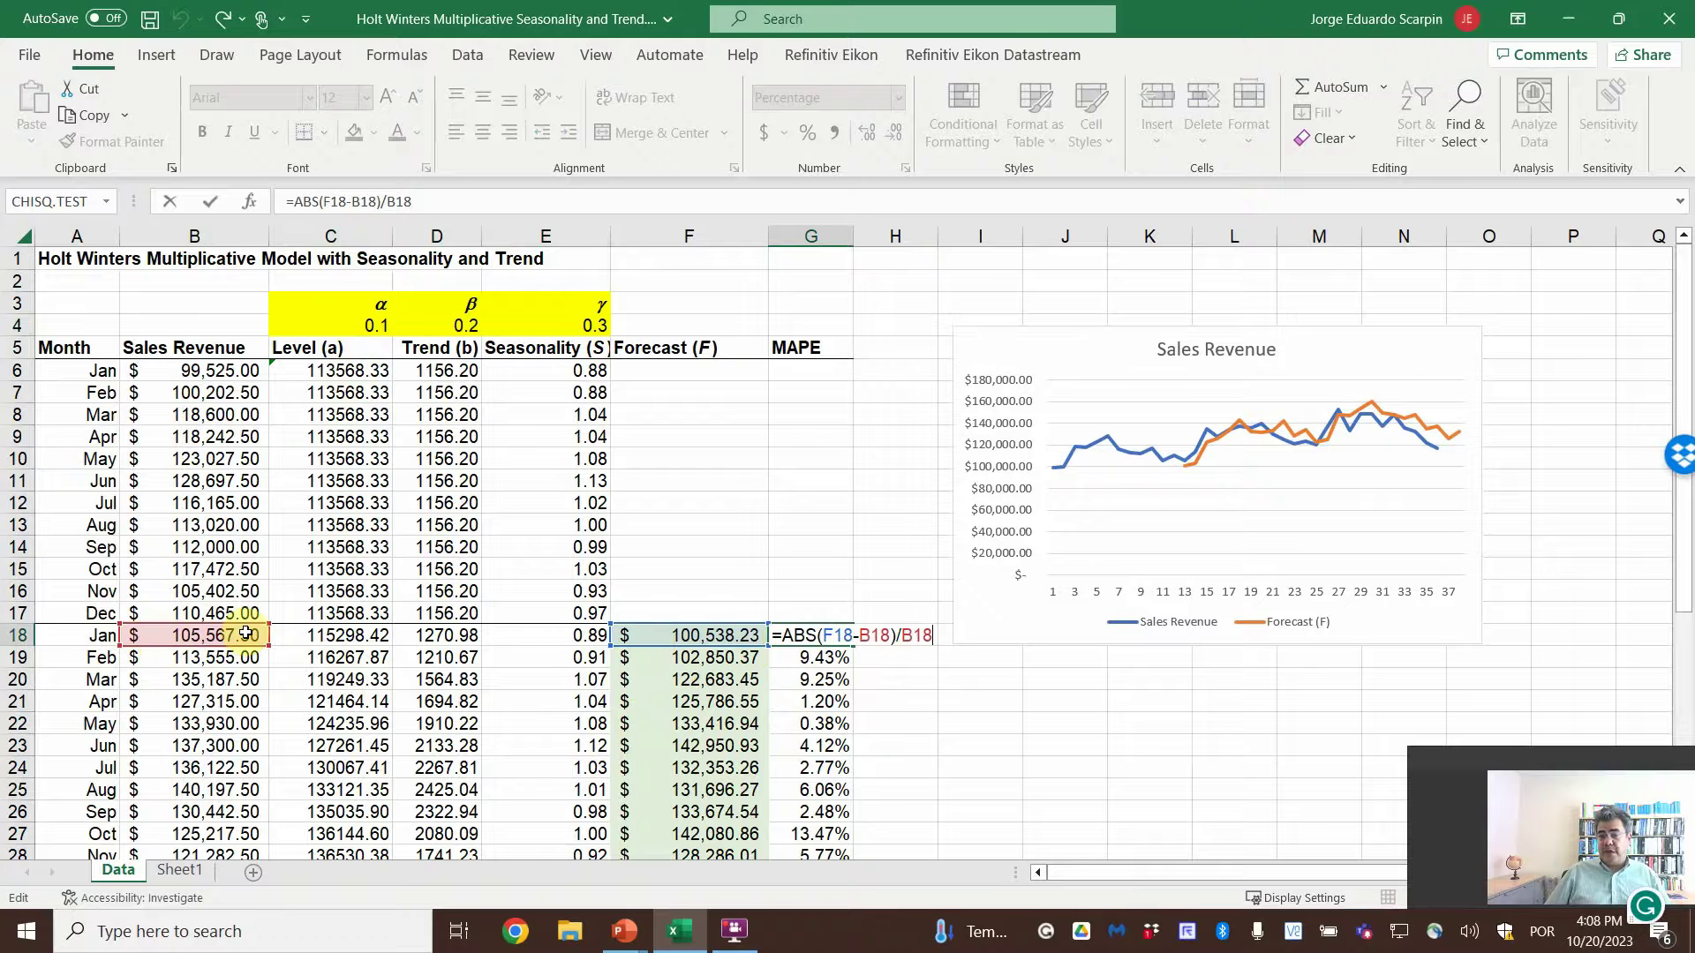
key(Return)
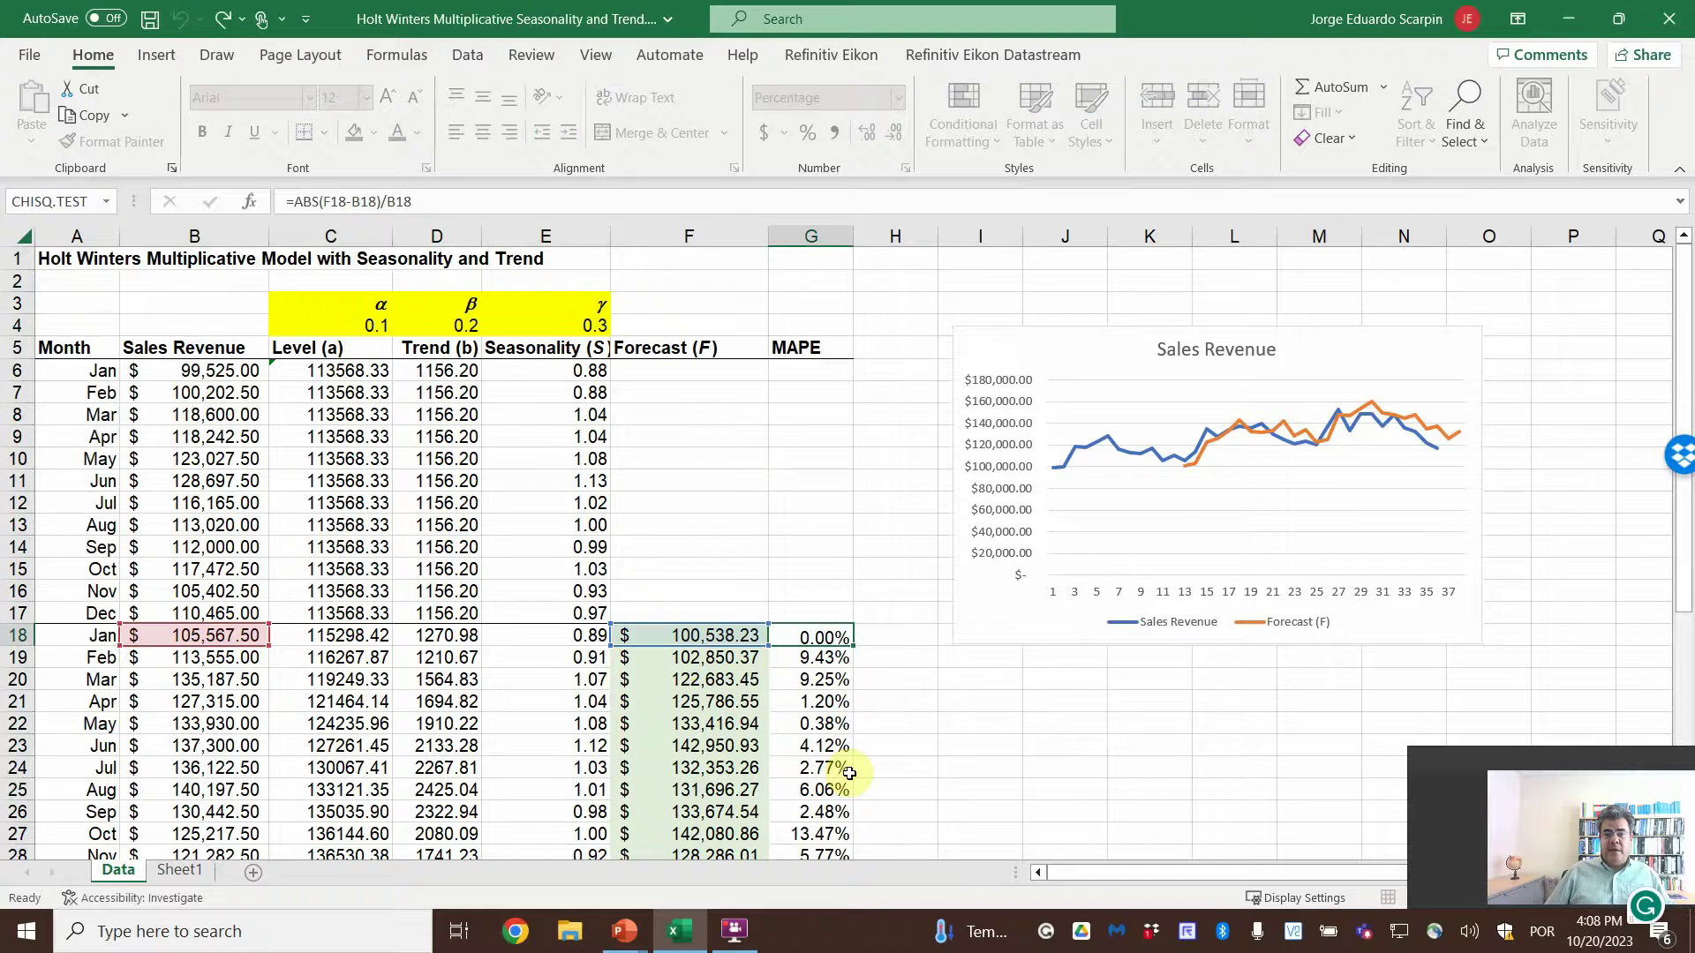
Check the MAPE =AVERAGE(G18:G41) of 6.60% in G45 and select the coefficients C4:E4.
scroll(819, 723, down, 4)
scroll(818, 723, down, 2)
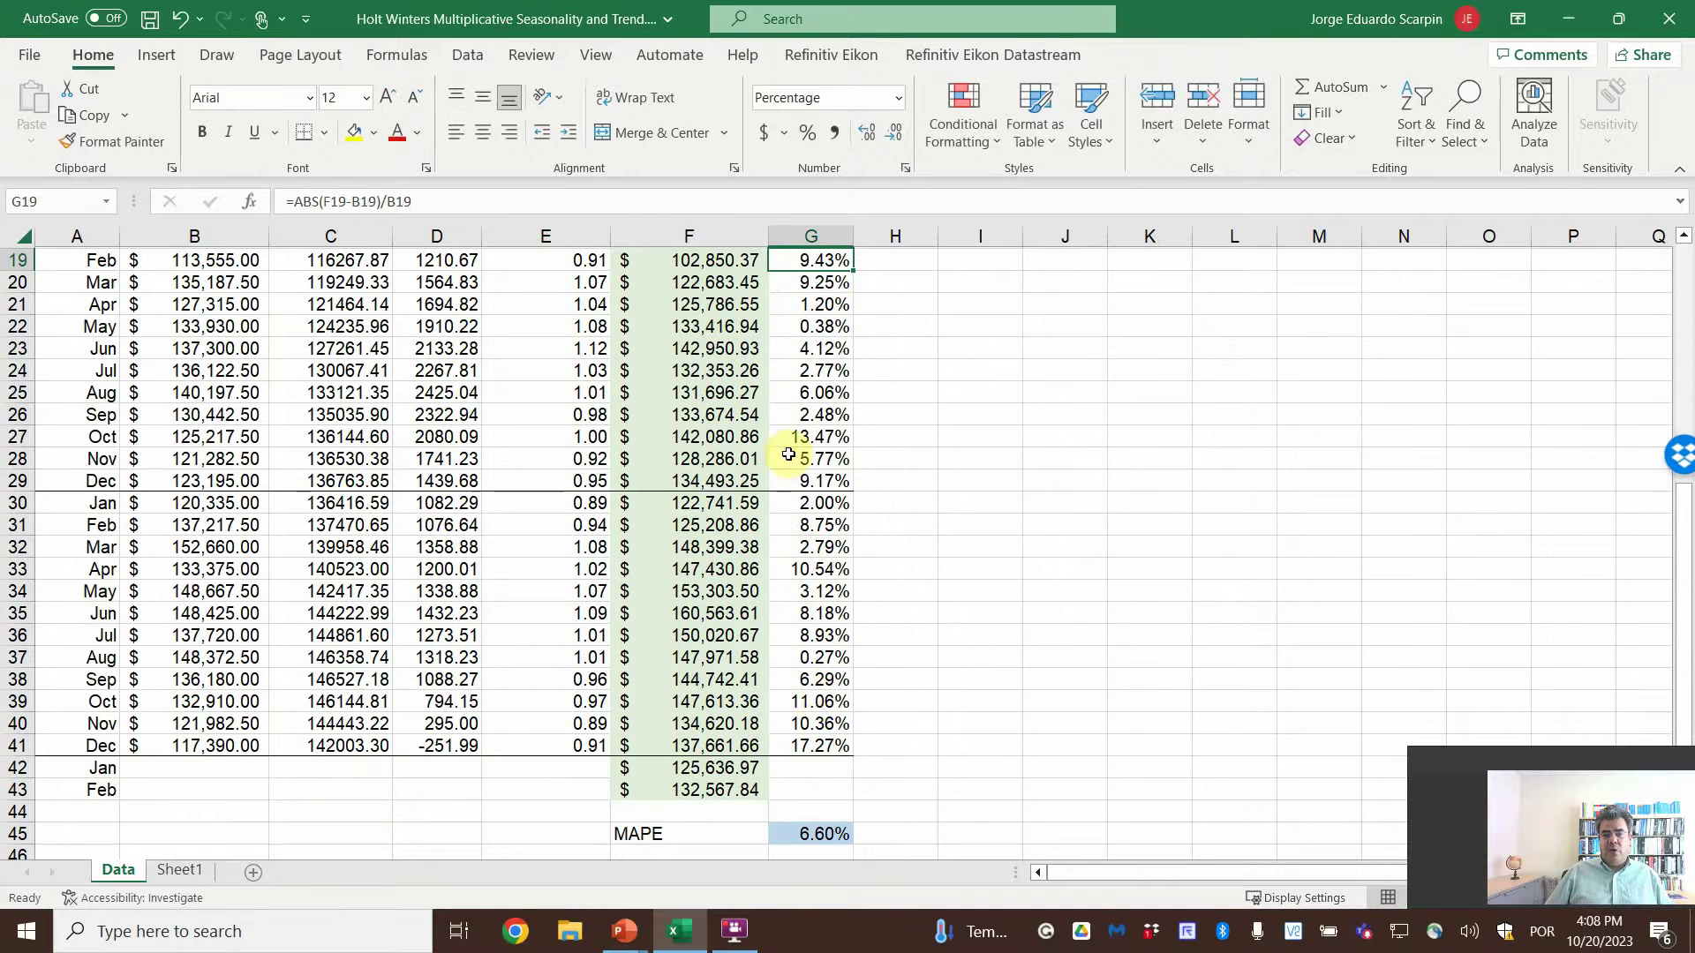
click(803, 840)
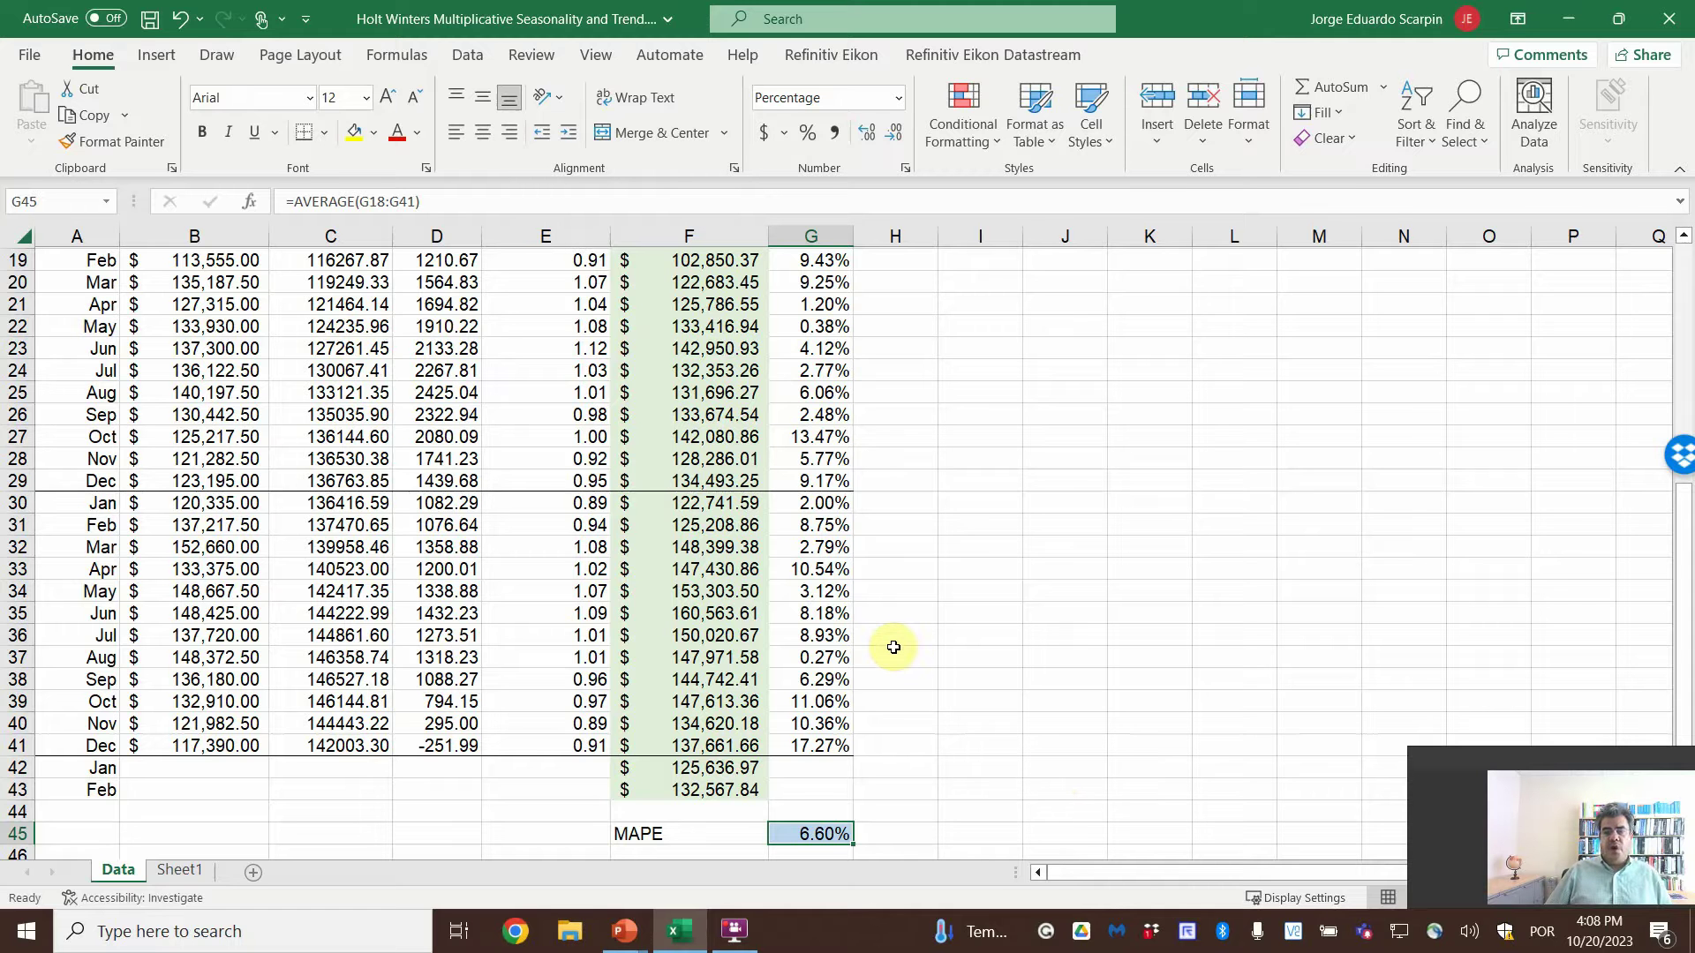
scroll(904, 653, up, 2)
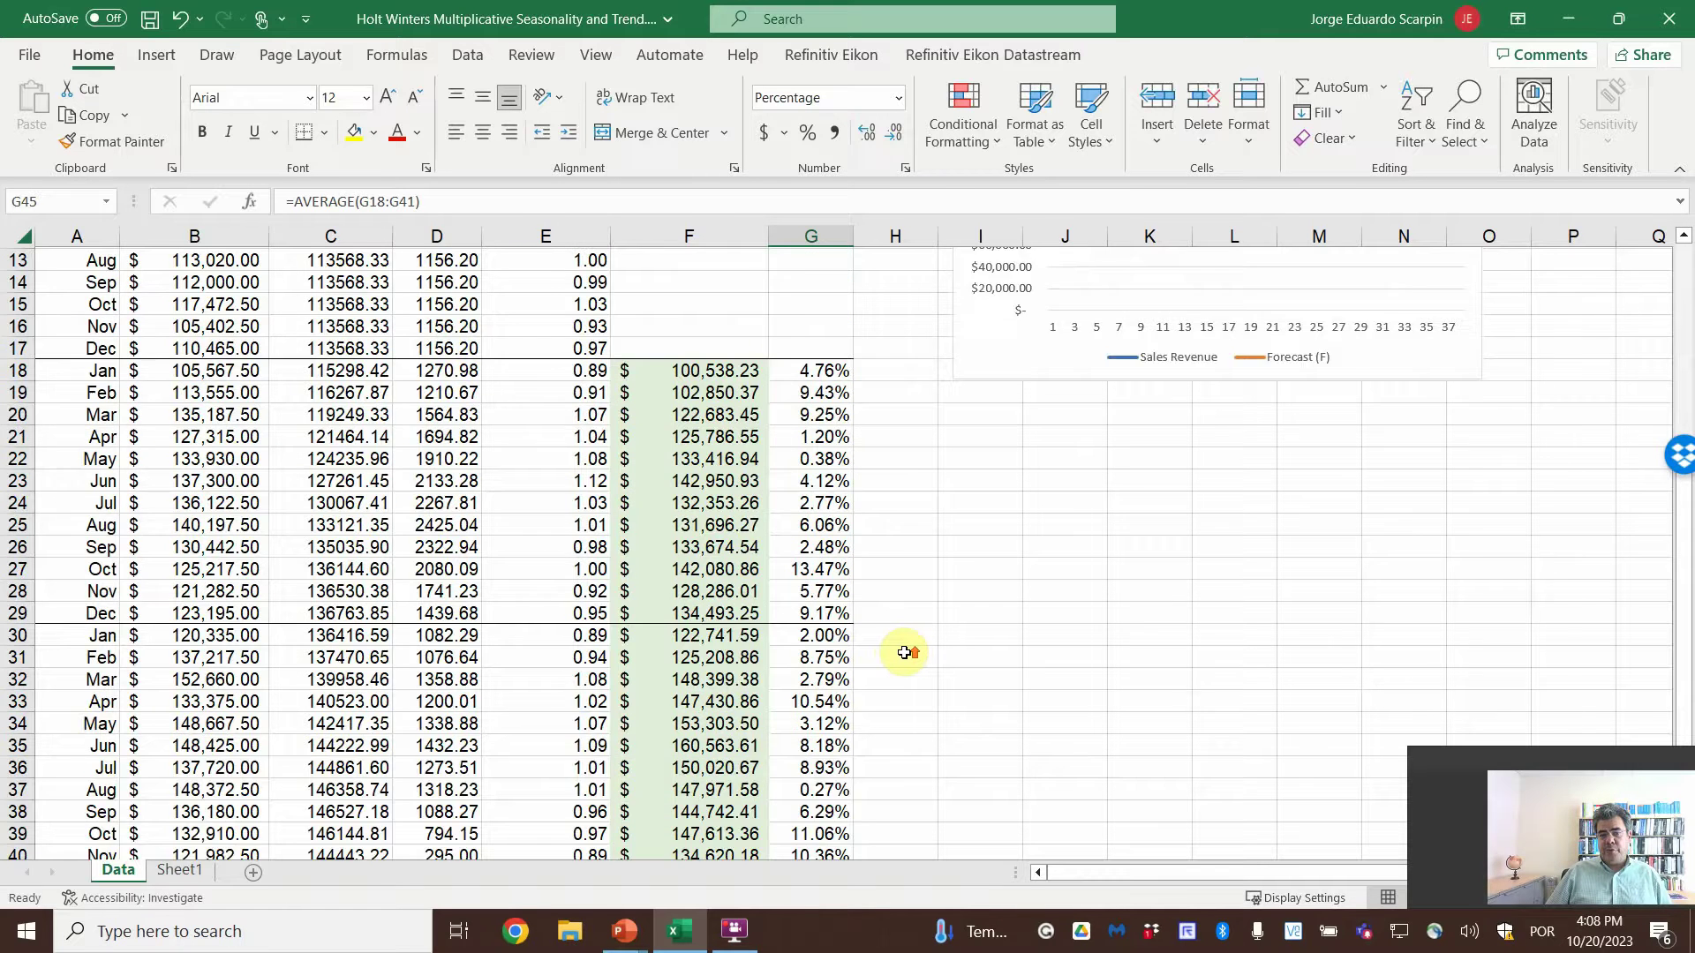
scroll(909, 656, down, 3)
scroll(911, 658, up, 7)
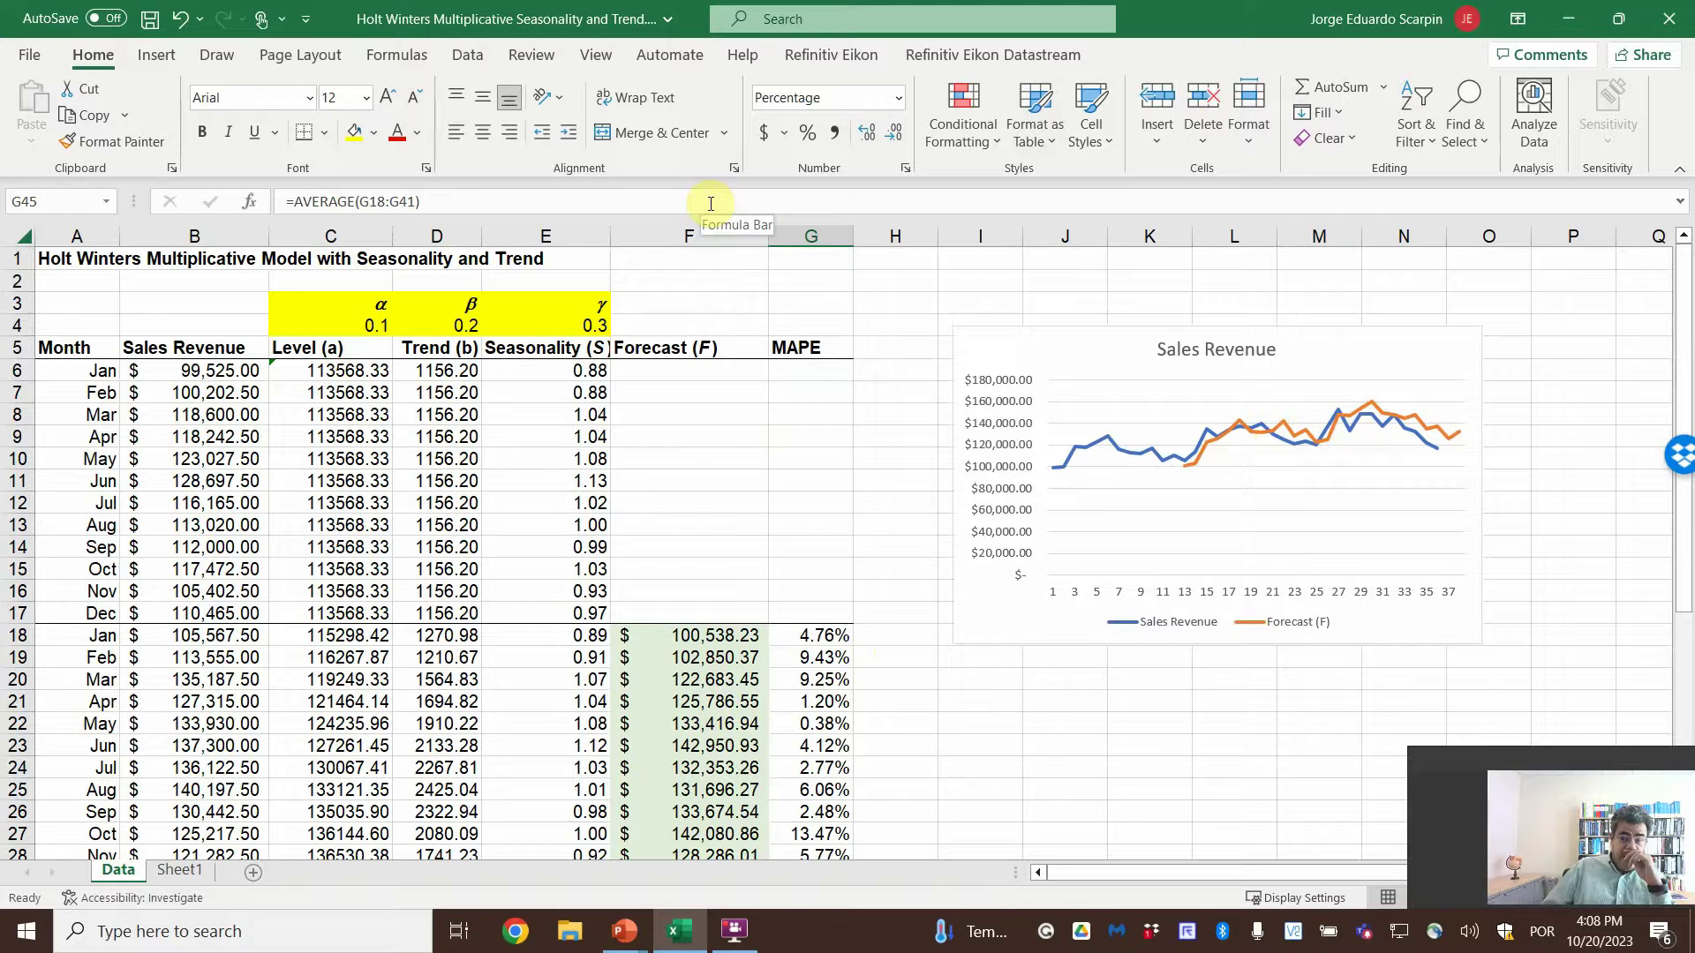
drag(371, 325, 587, 326)
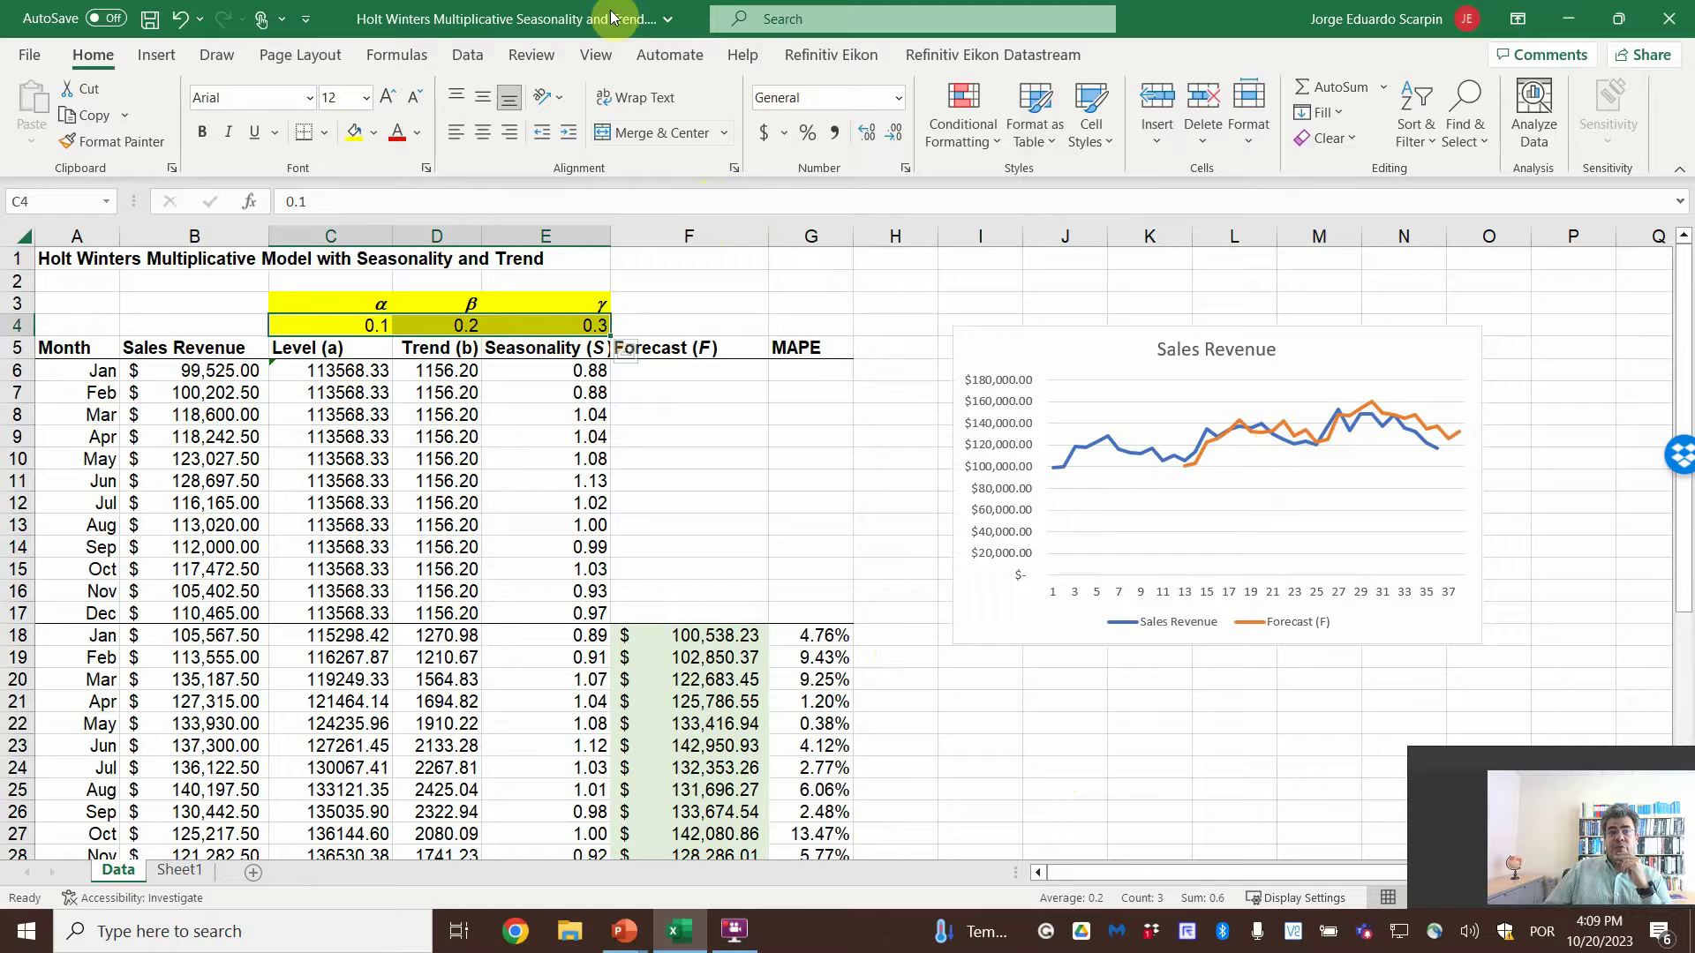
Open and close Solver, then turn off the Solver Add-in in Excel Options.
click(471, 54)
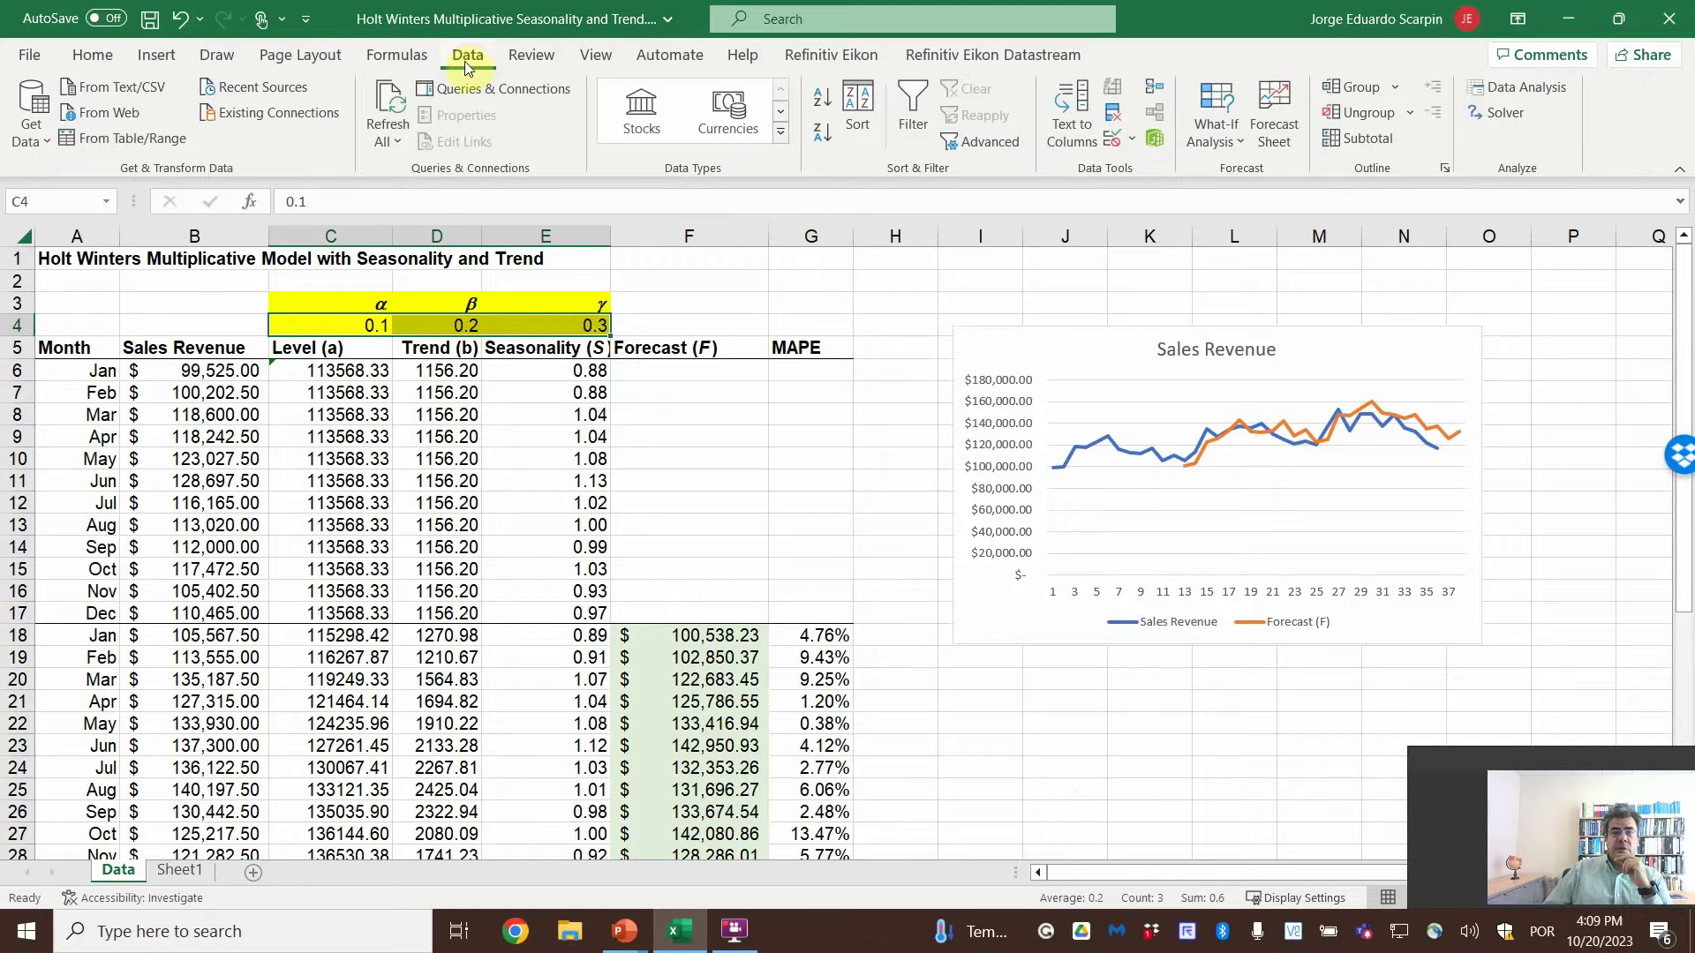
click(1505, 114)
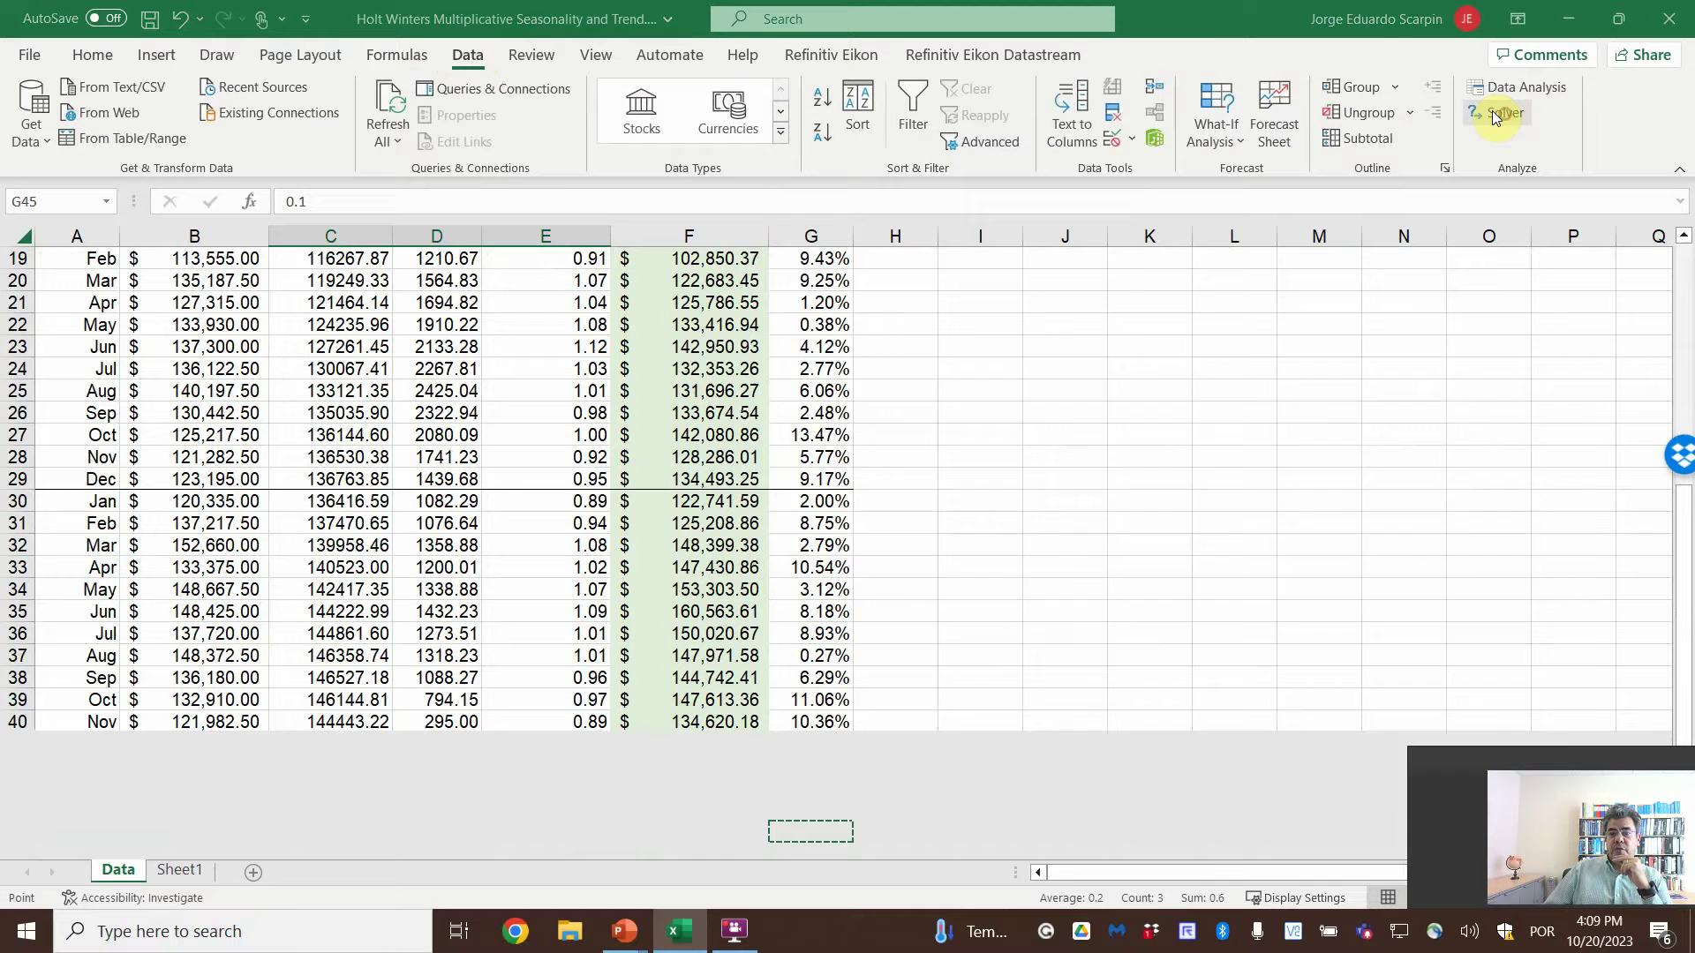
click(1511, 858)
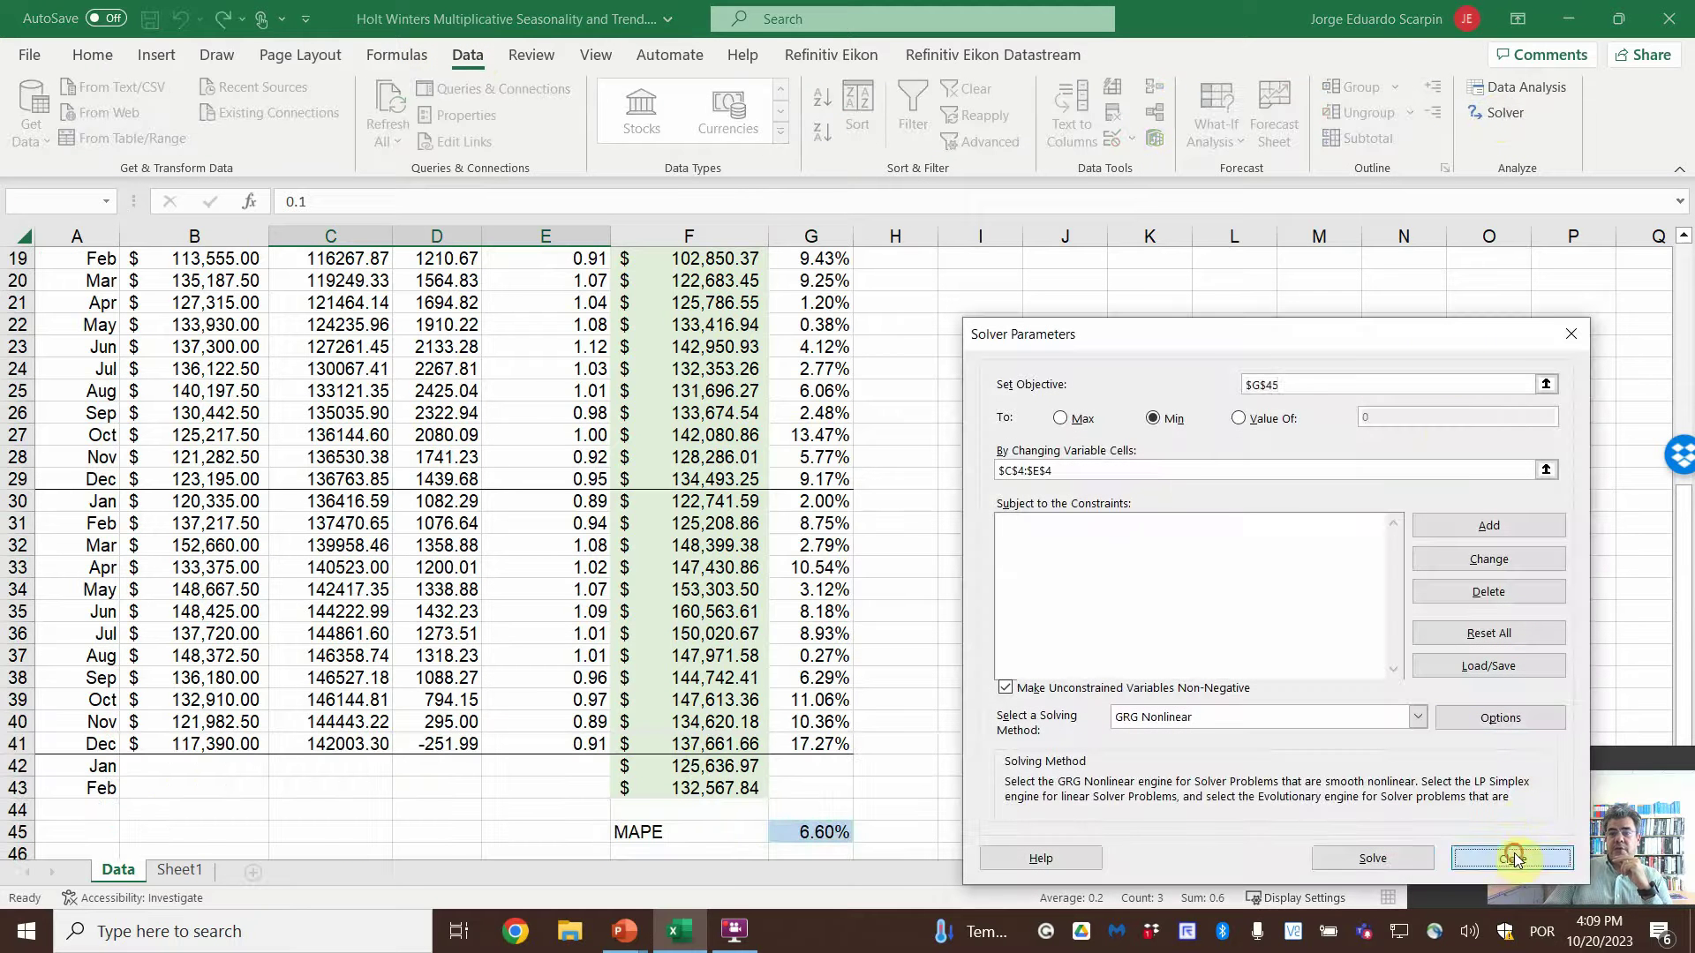
click(29, 55)
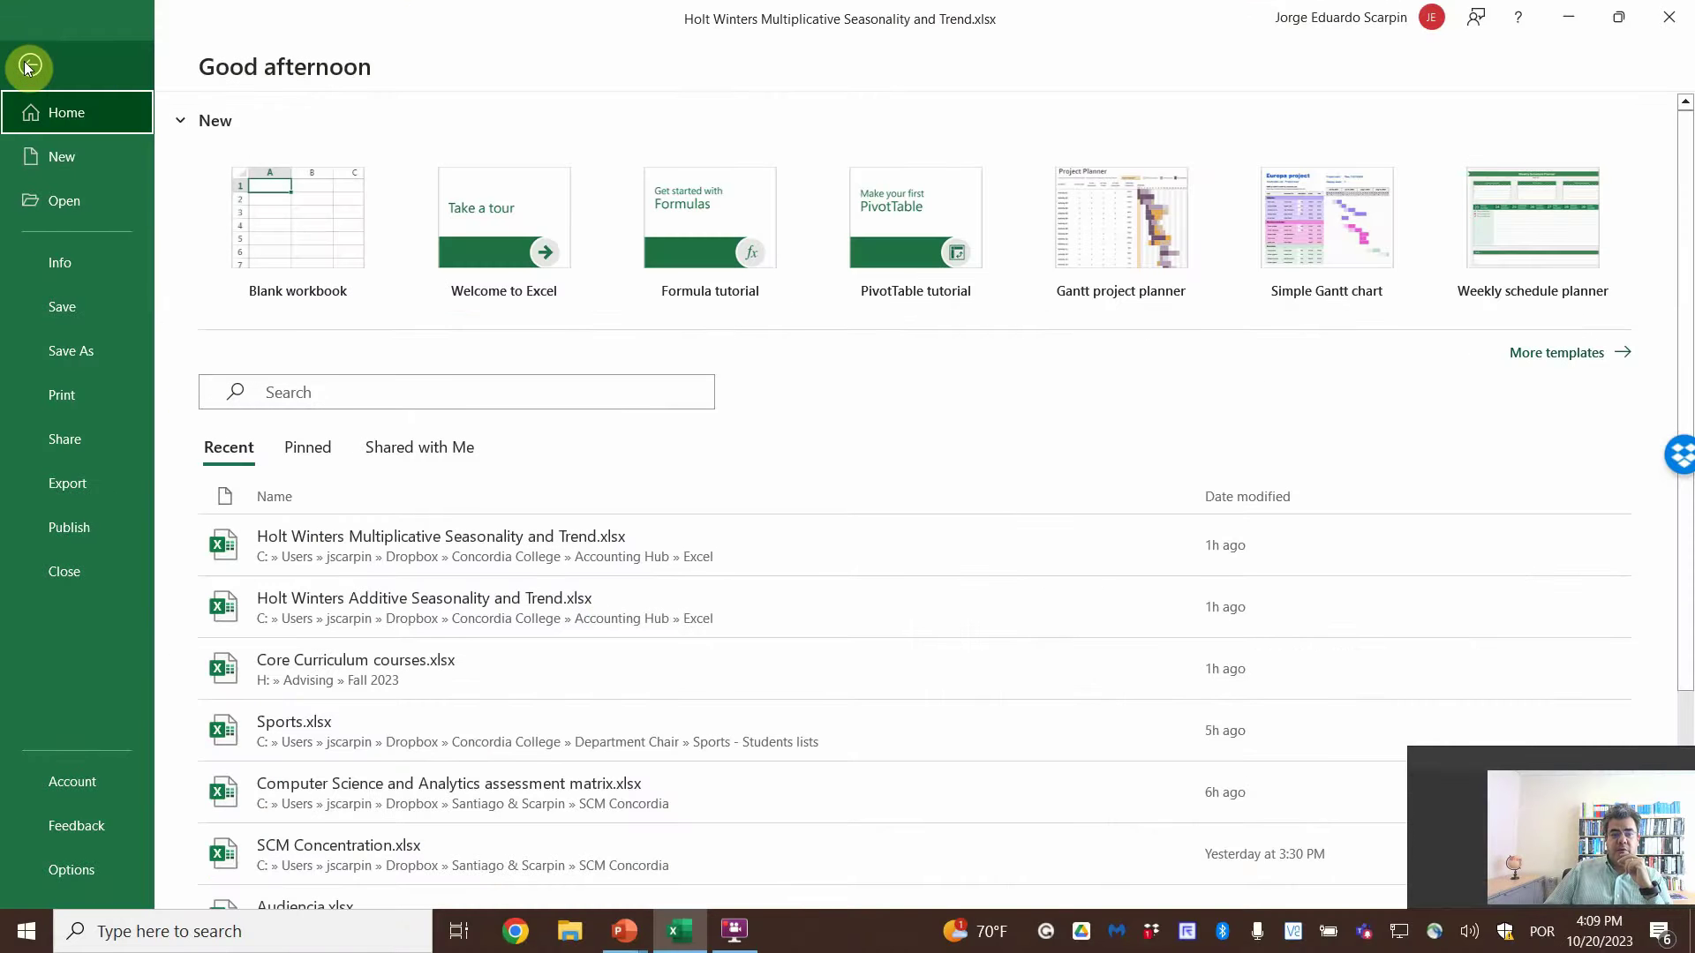
click(74, 870)
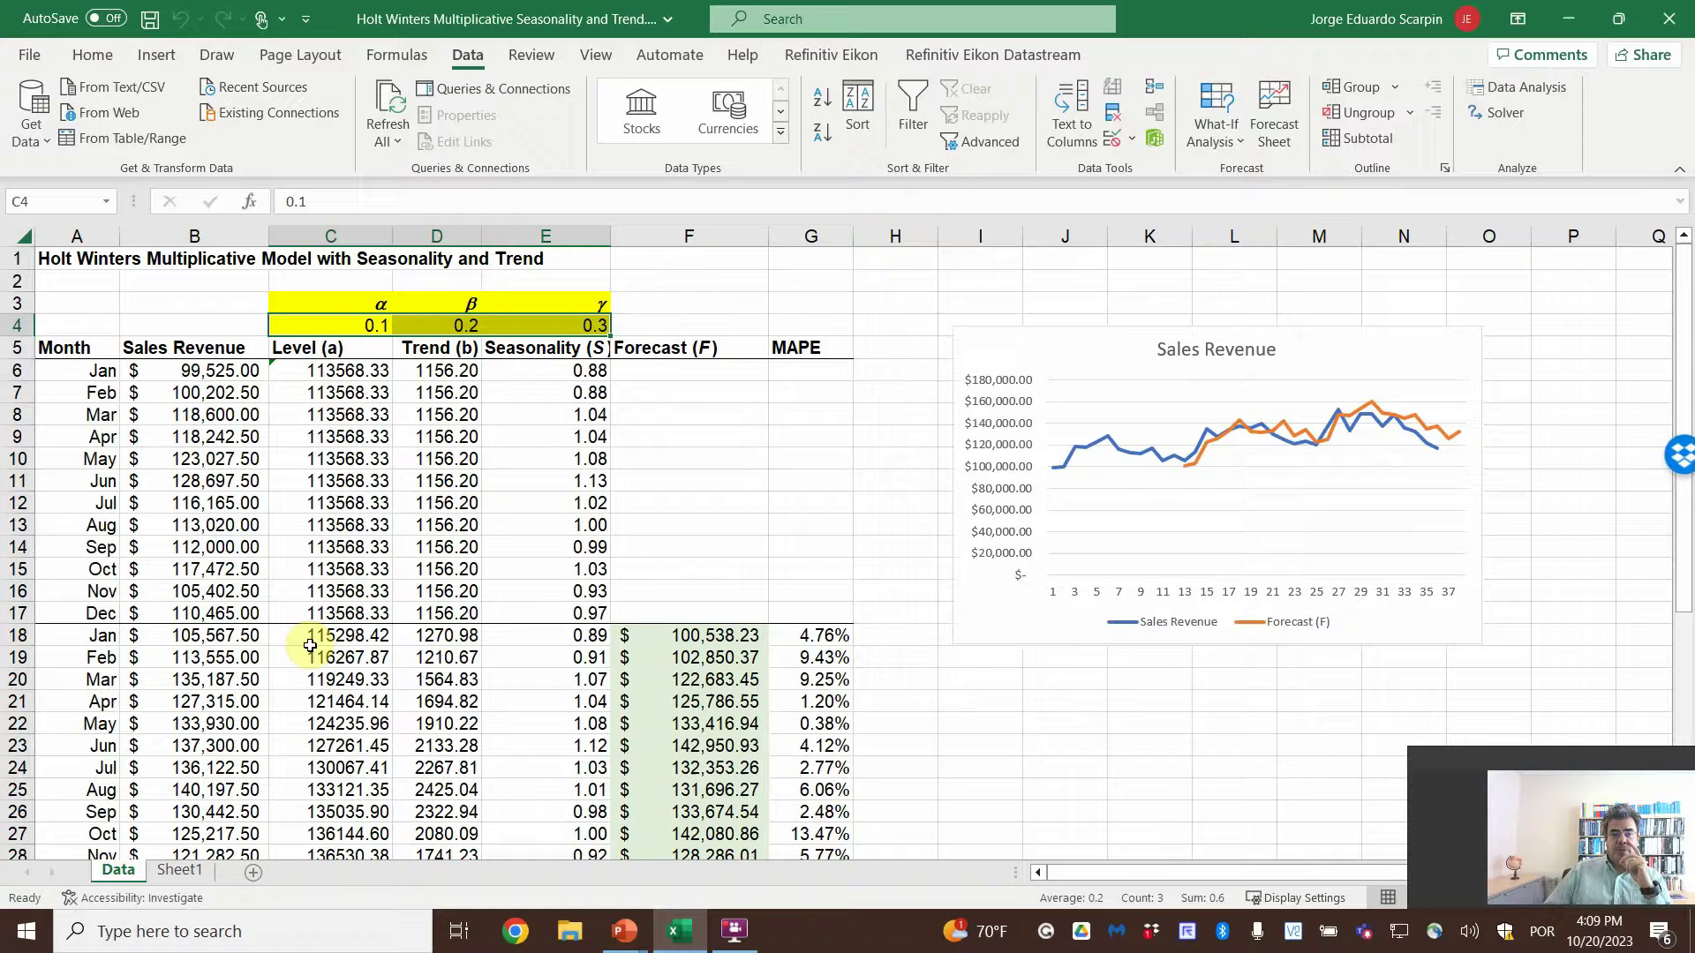
click(453, 452)
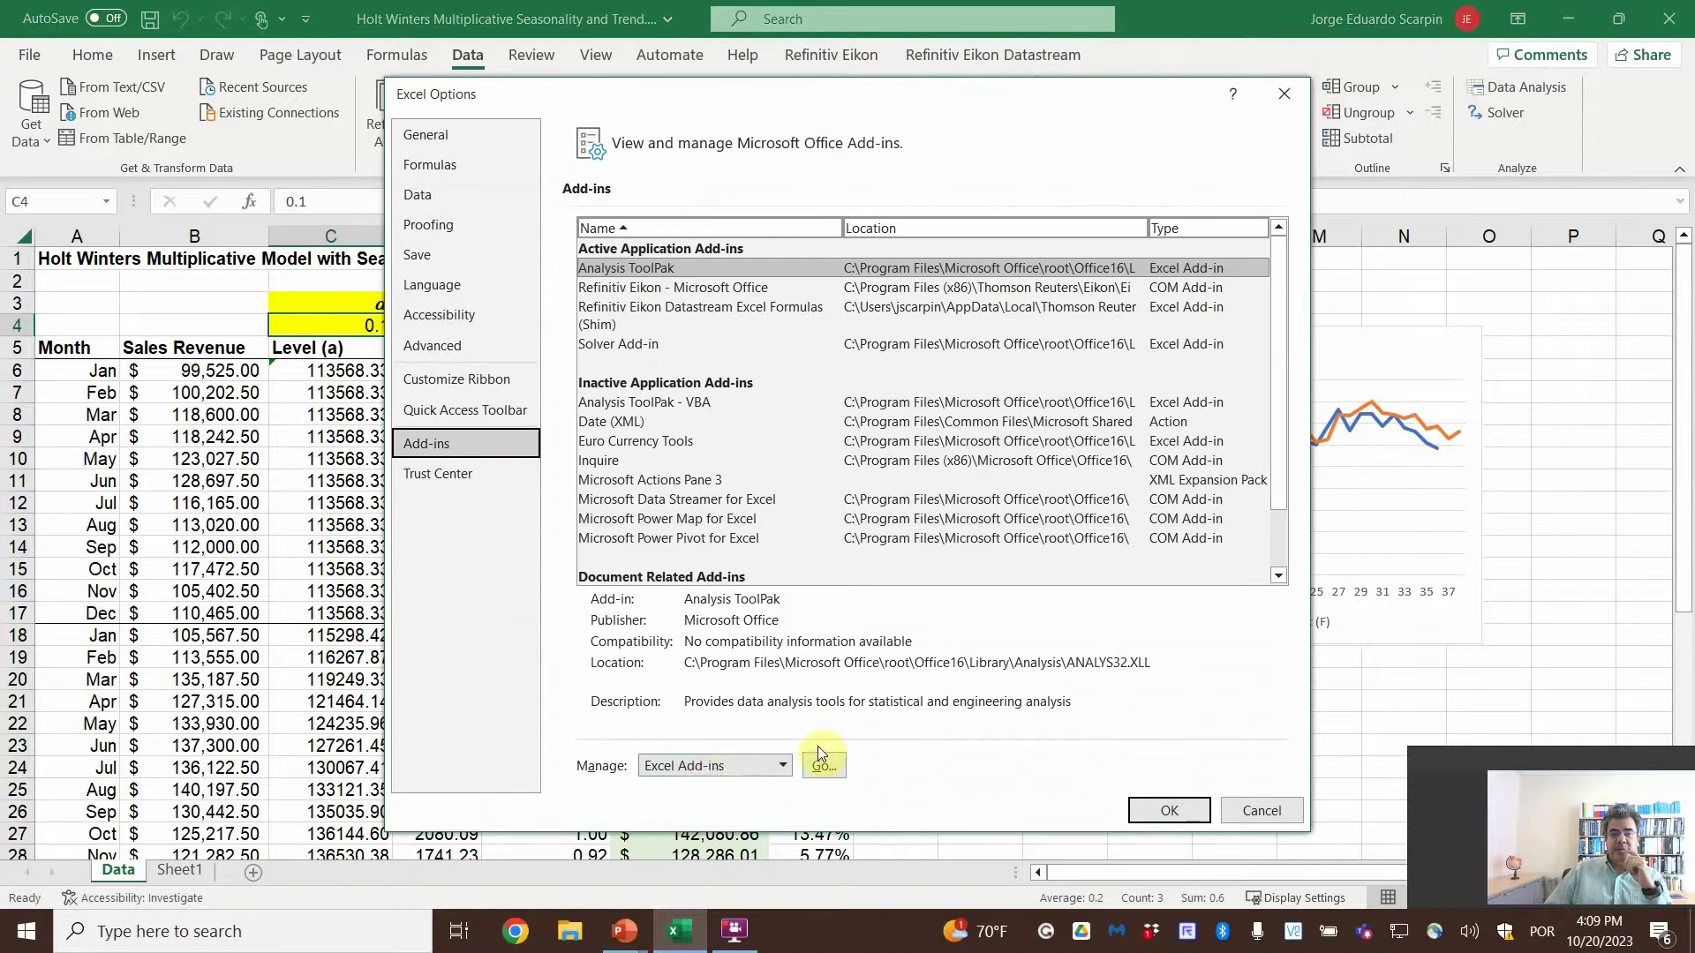
click(825, 767)
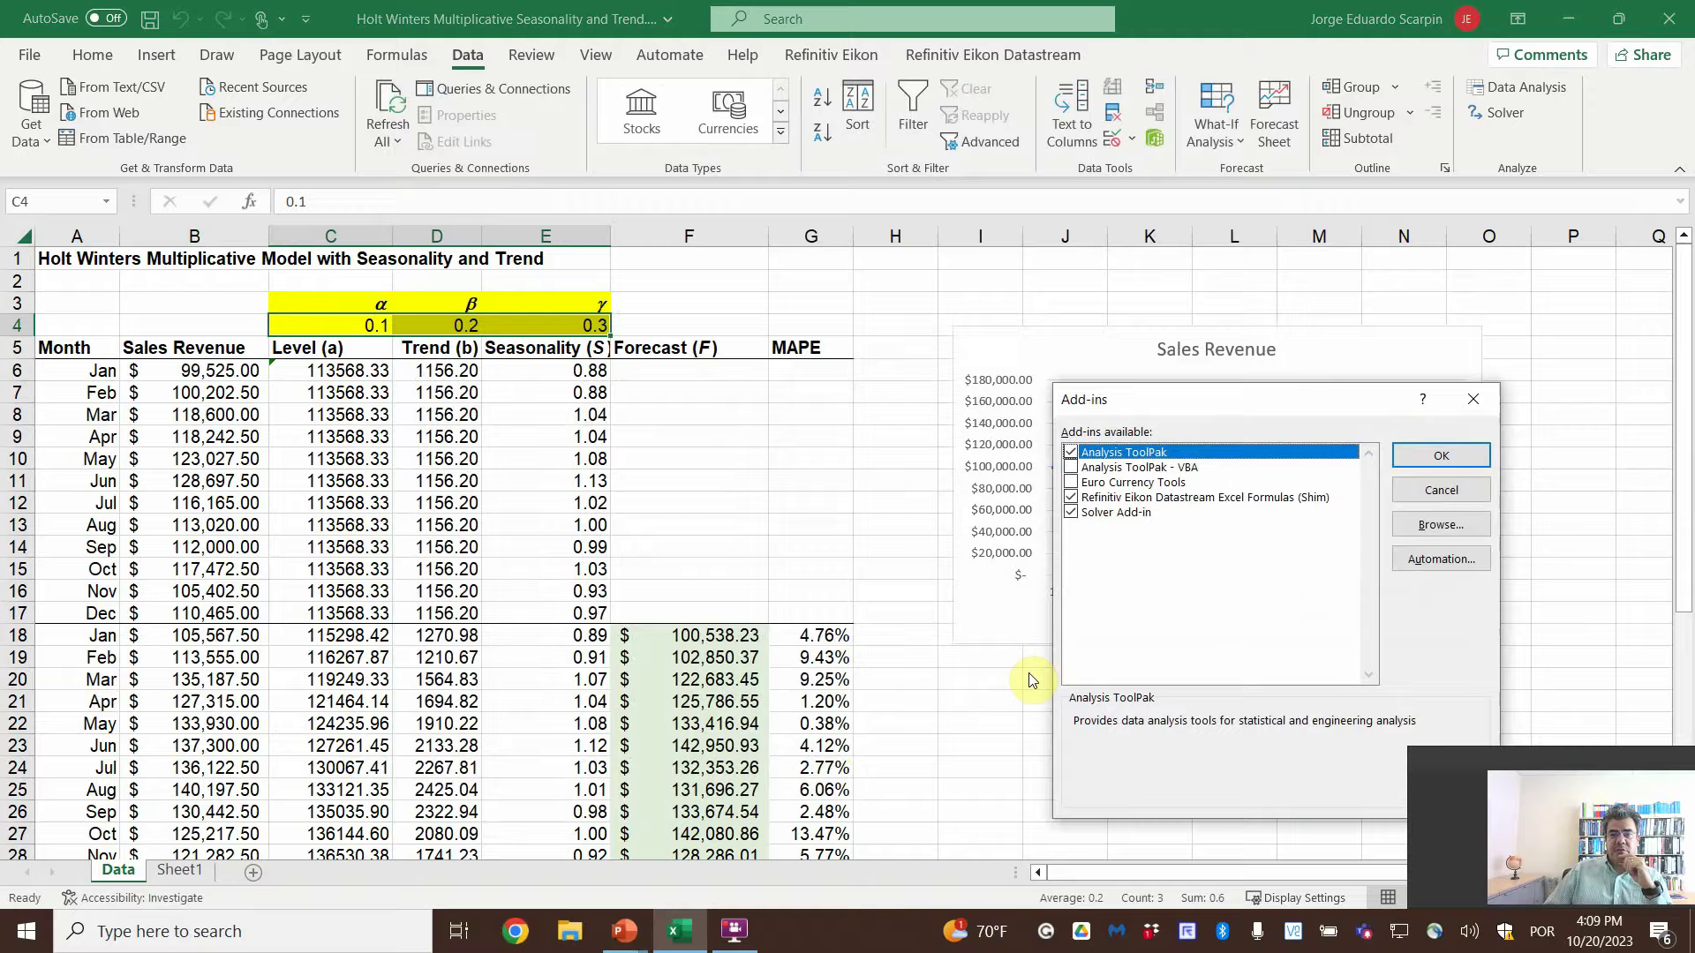
click(1075, 513)
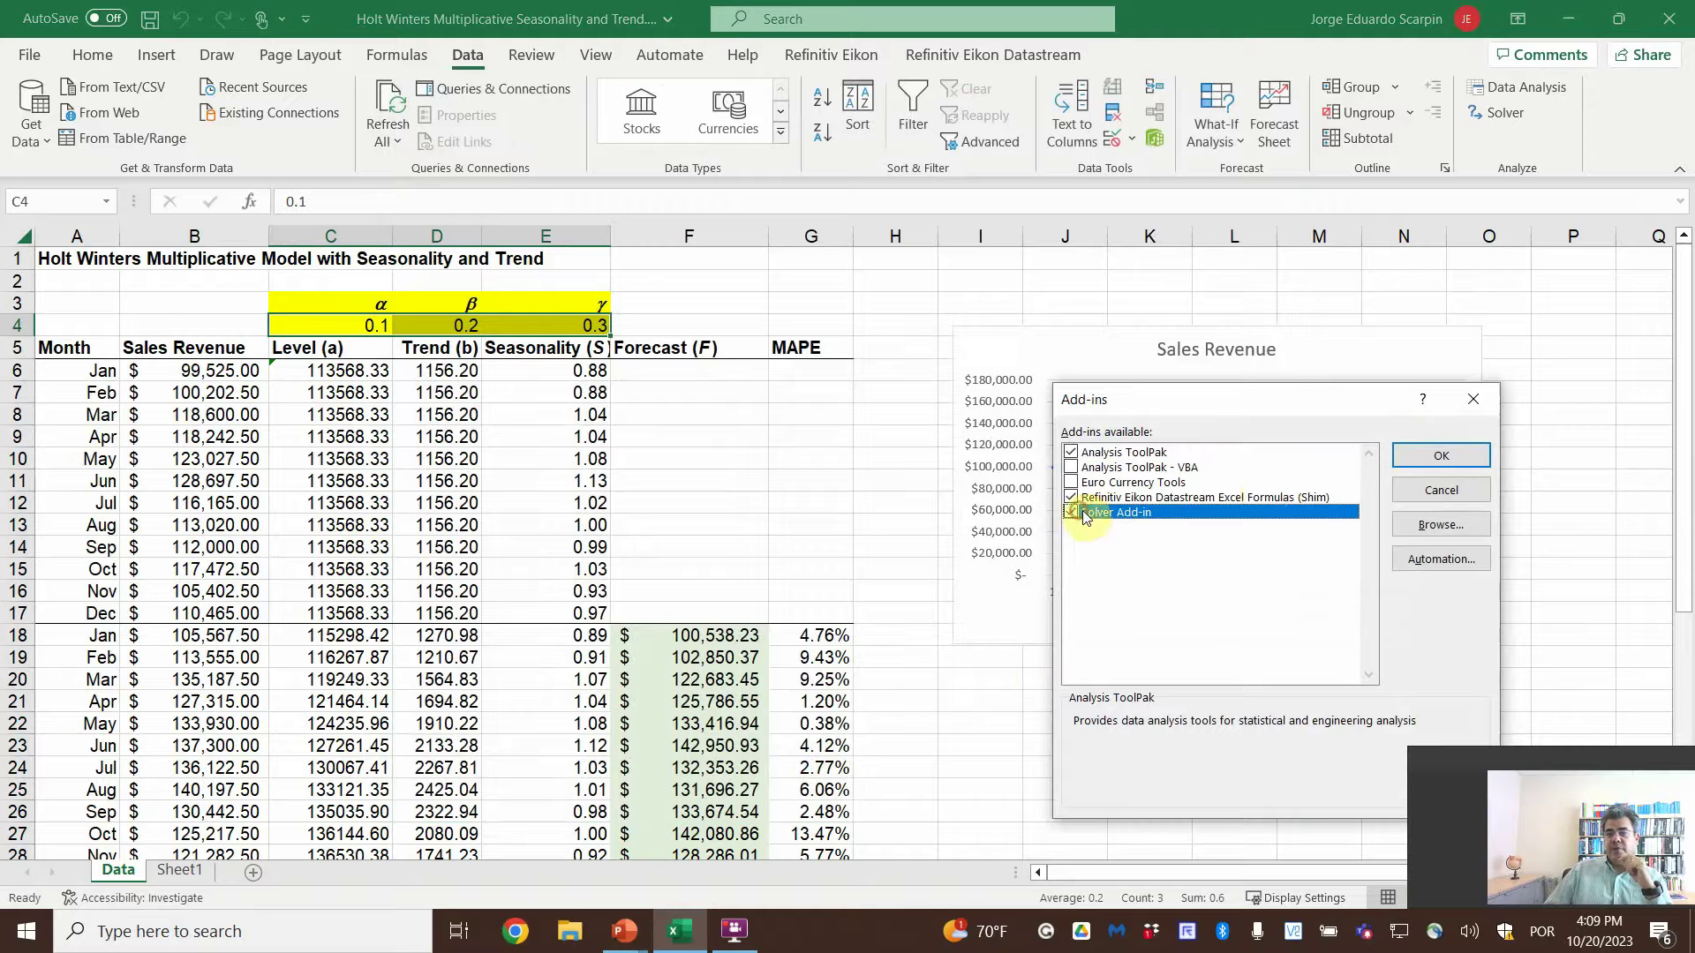
click(1440, 454)
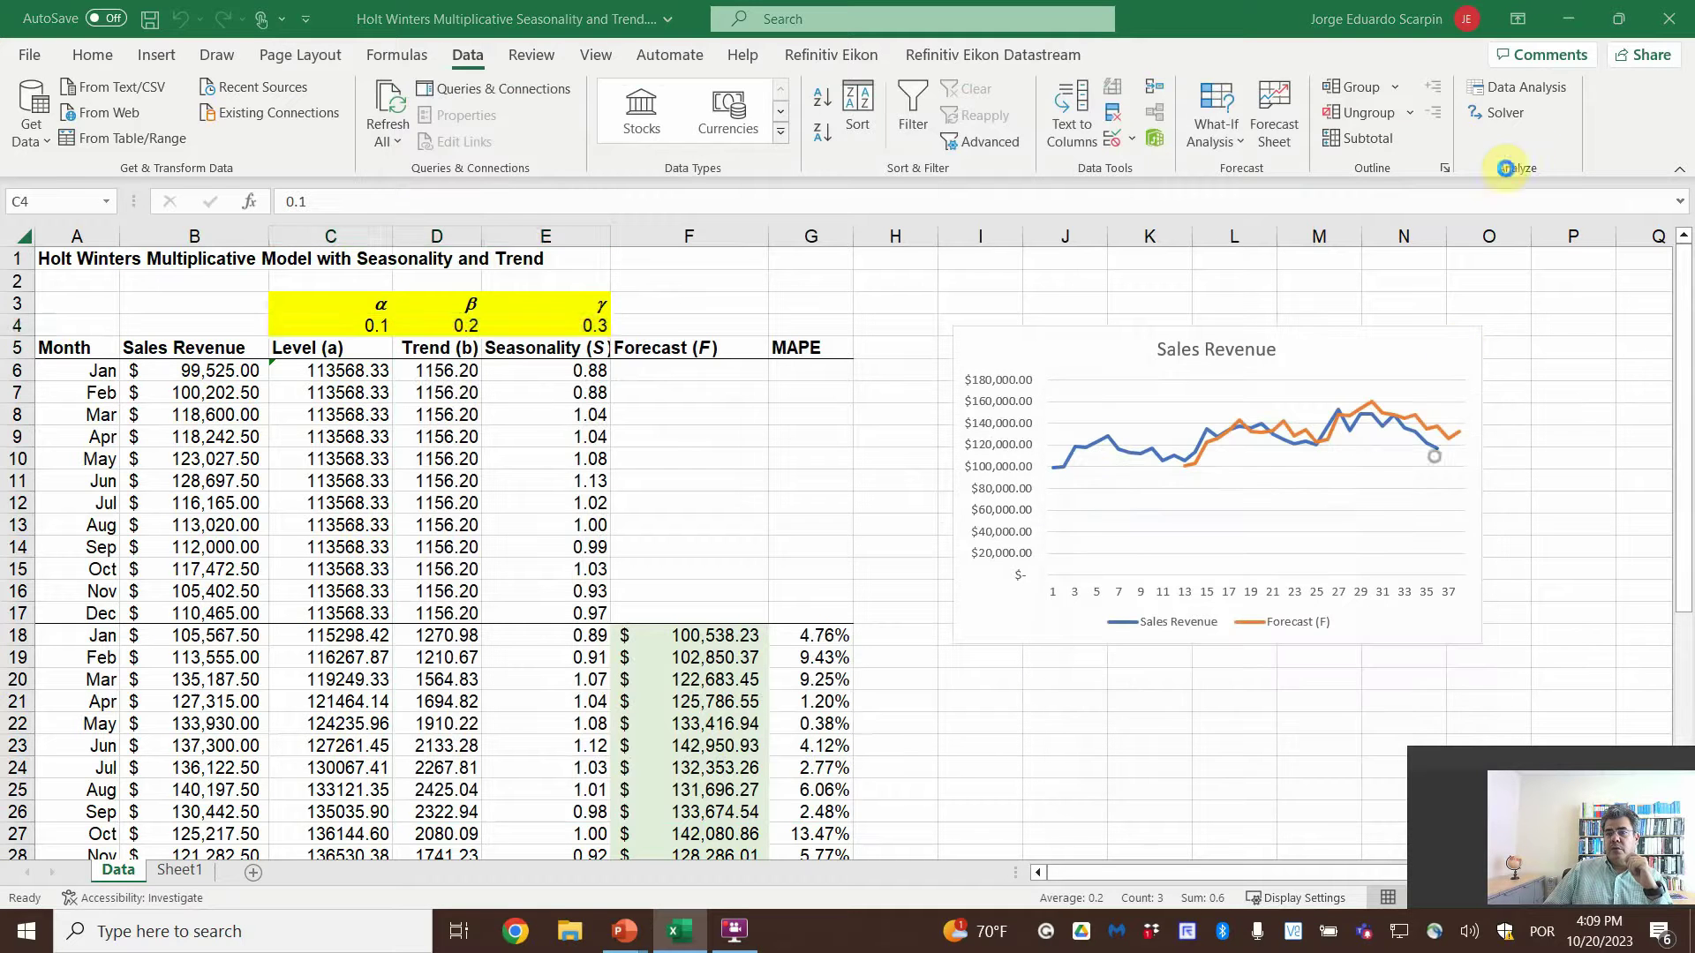
Re-enable and load the Solver Add-in through Excel Options > Add-ins.
click(29, 55)
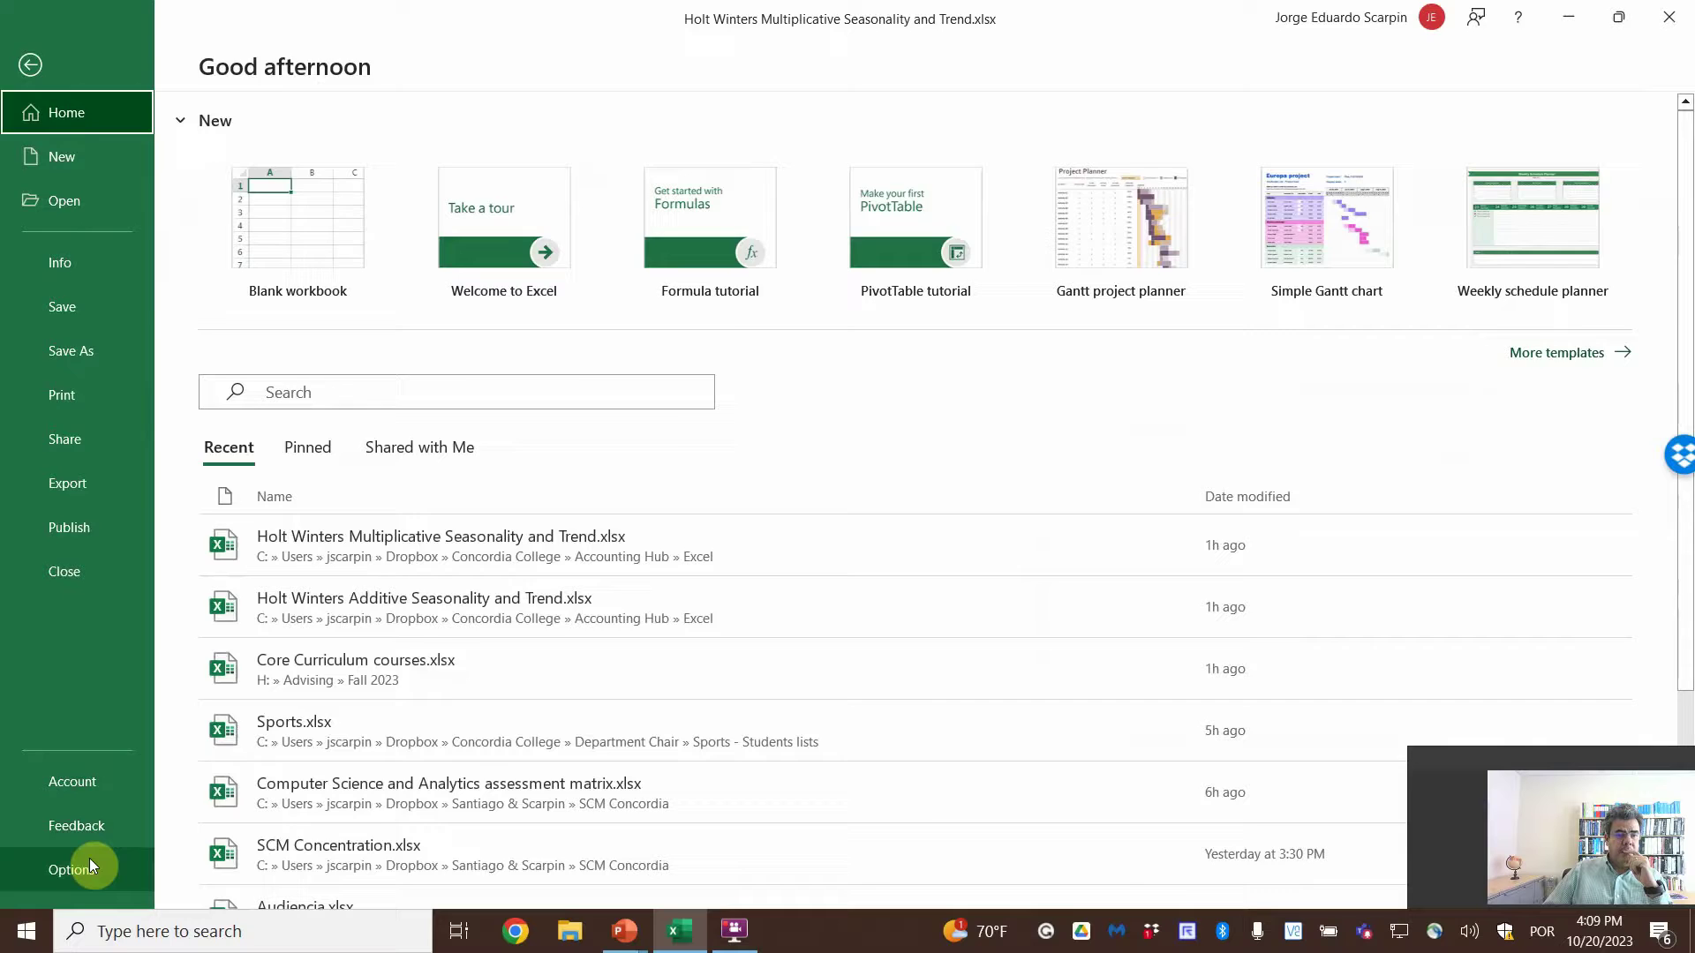
click(88, 861)
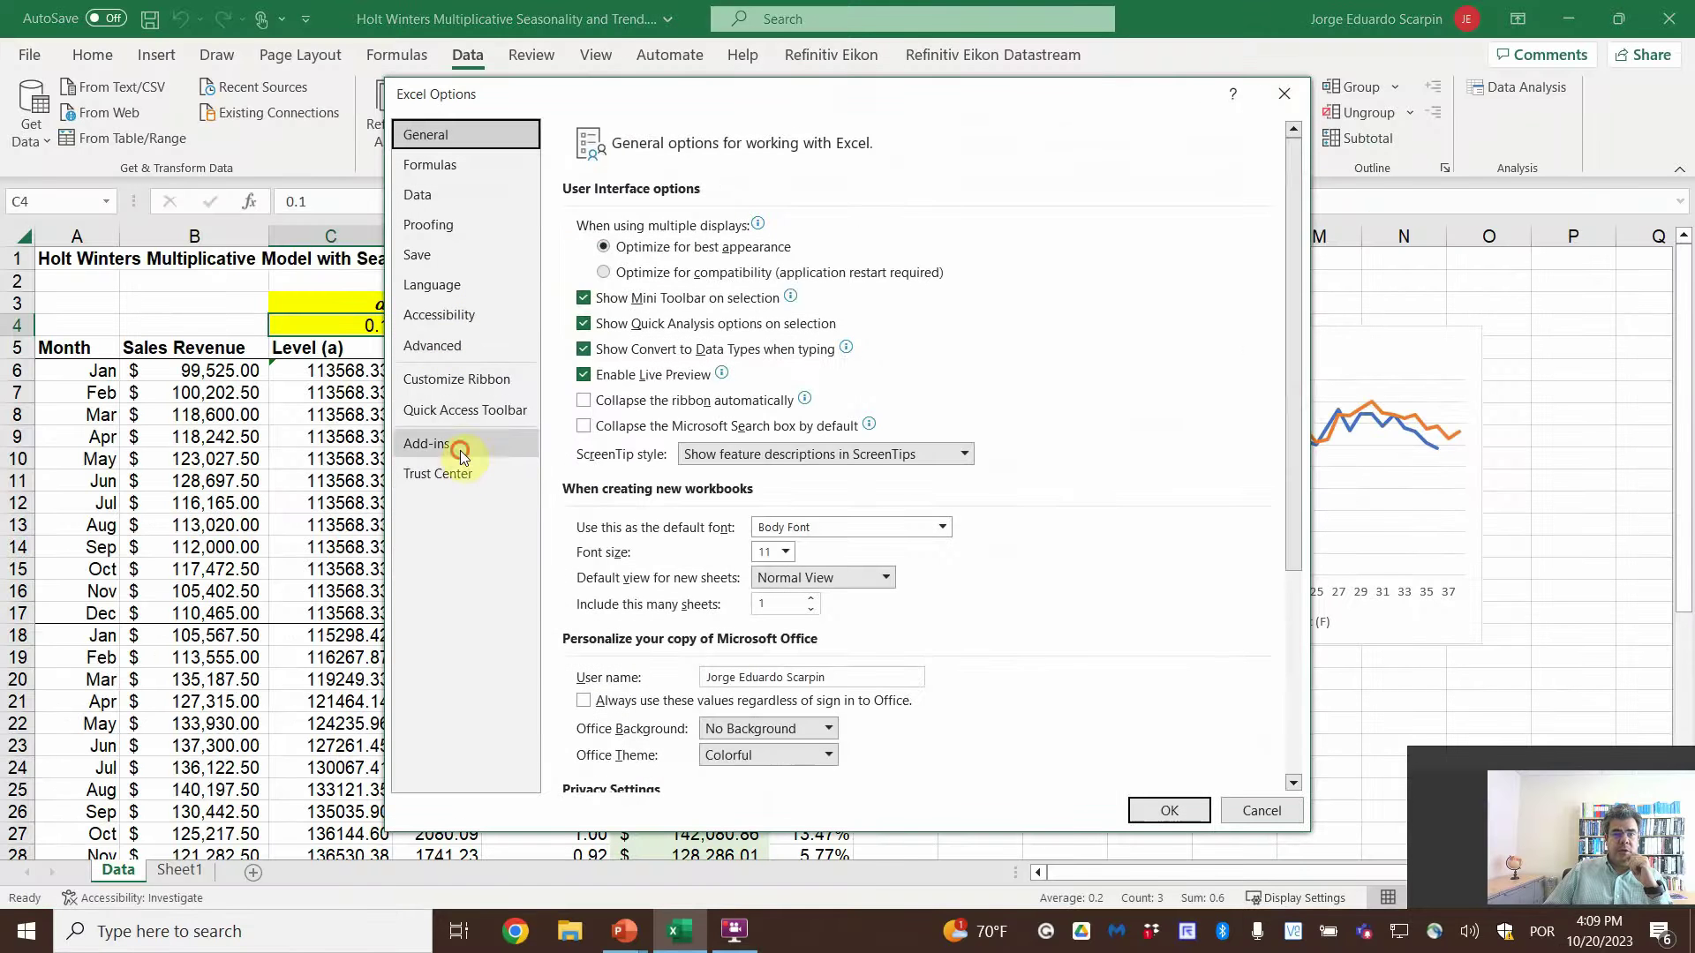
click(459, 447)
click(833, 769)
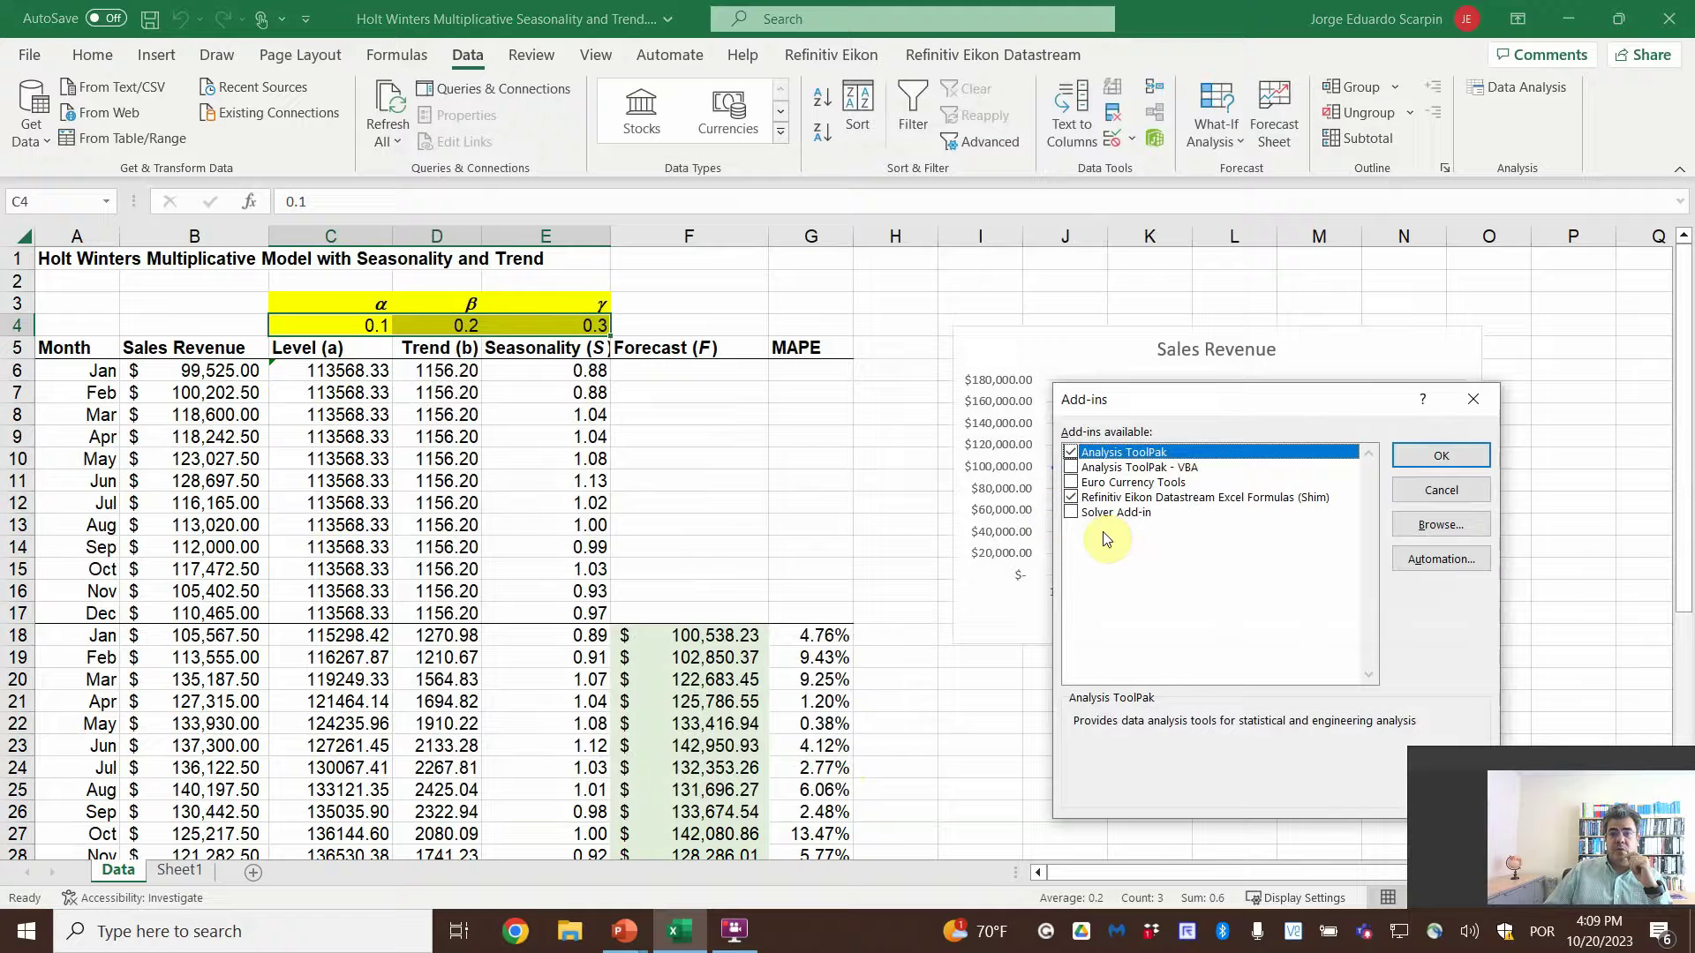
click(1070, 512)
click(1443, 458)
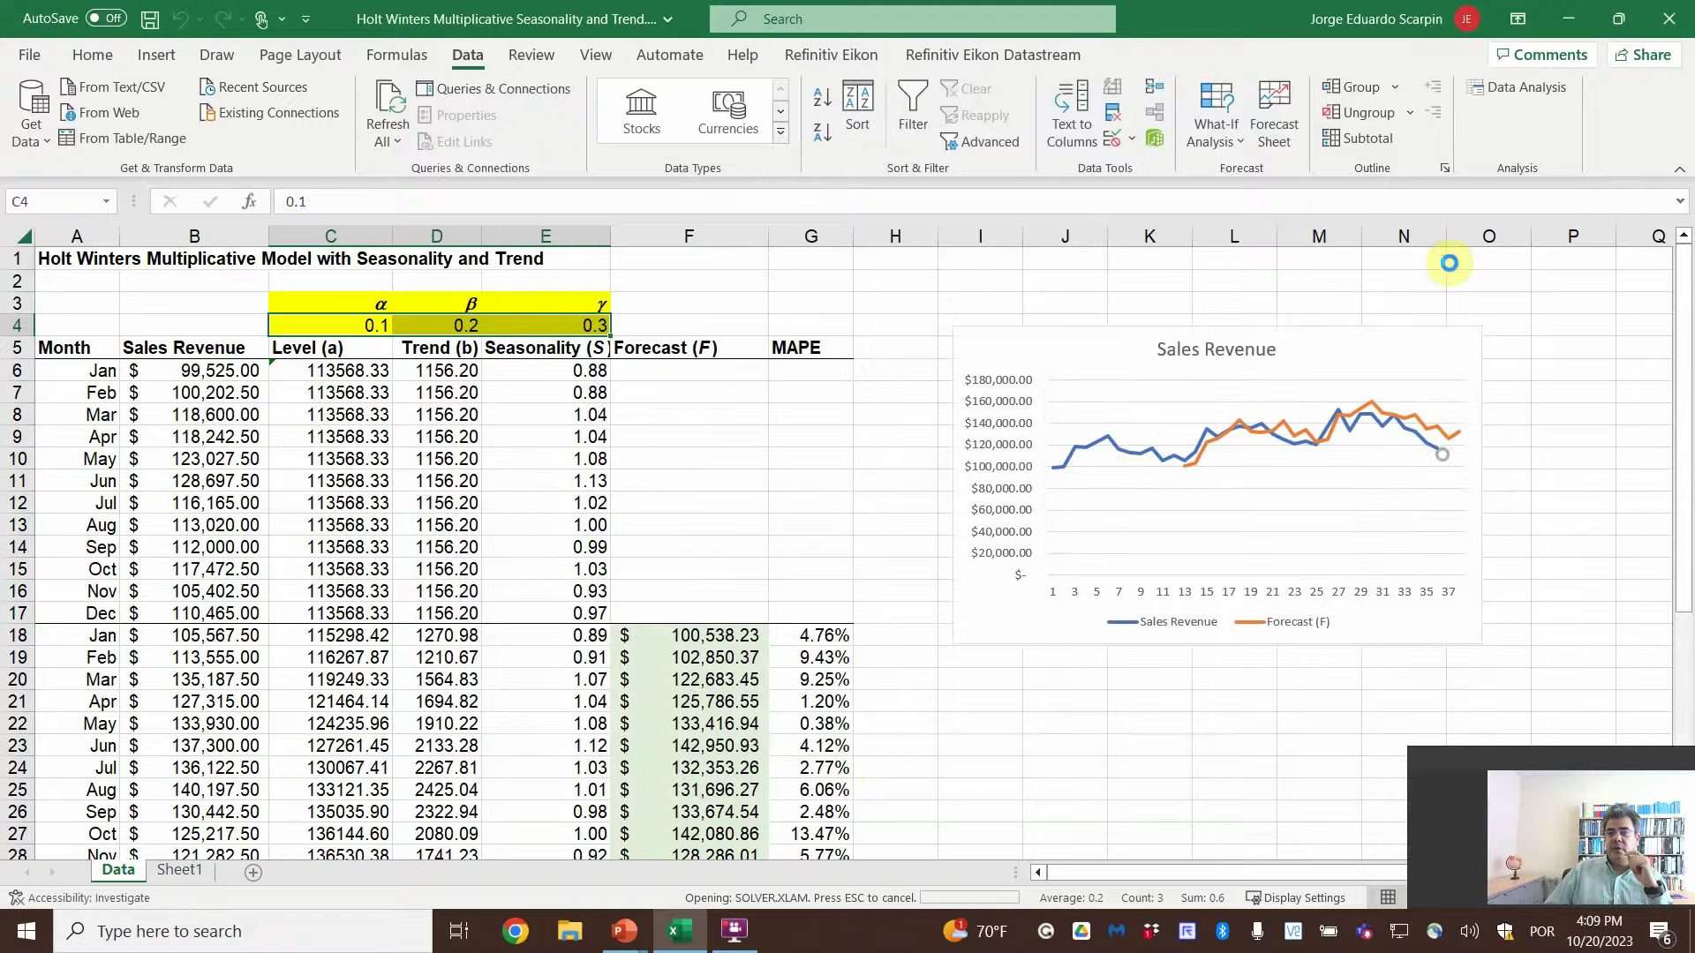
Reset Solver, minimize $G$45 by changing $C$4:$E$4, and keep α 0.175035901, β 0.174528, γ 1.146429886.
click(1505, 113)
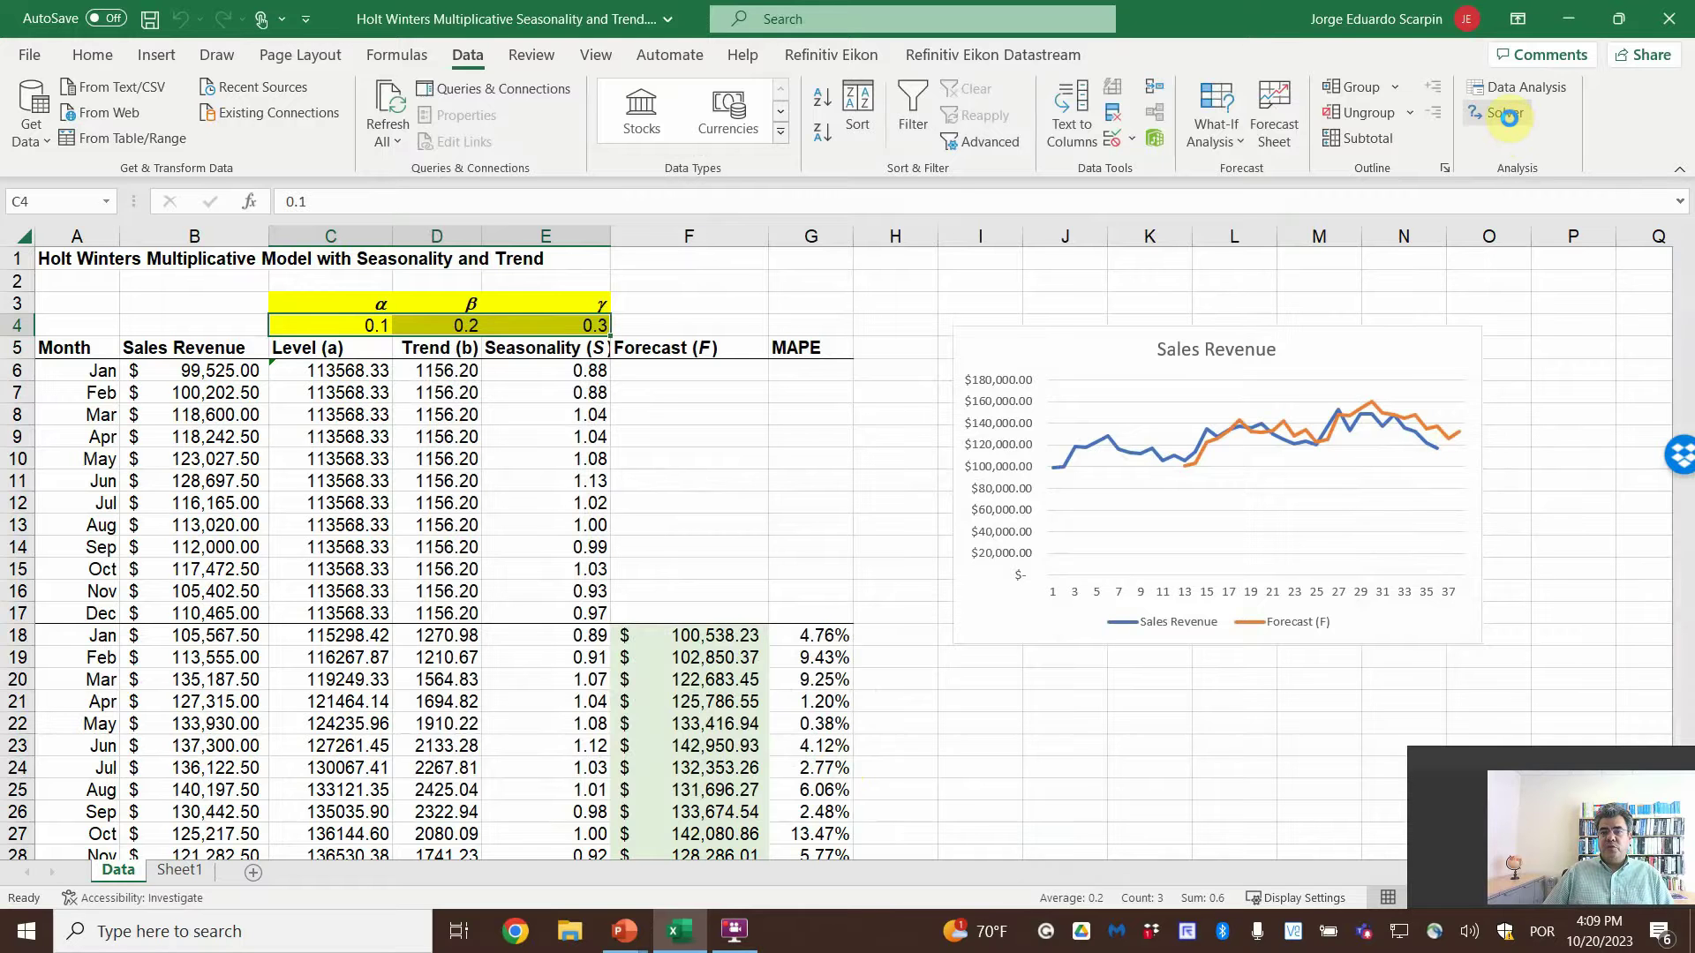
click(1452, 642)
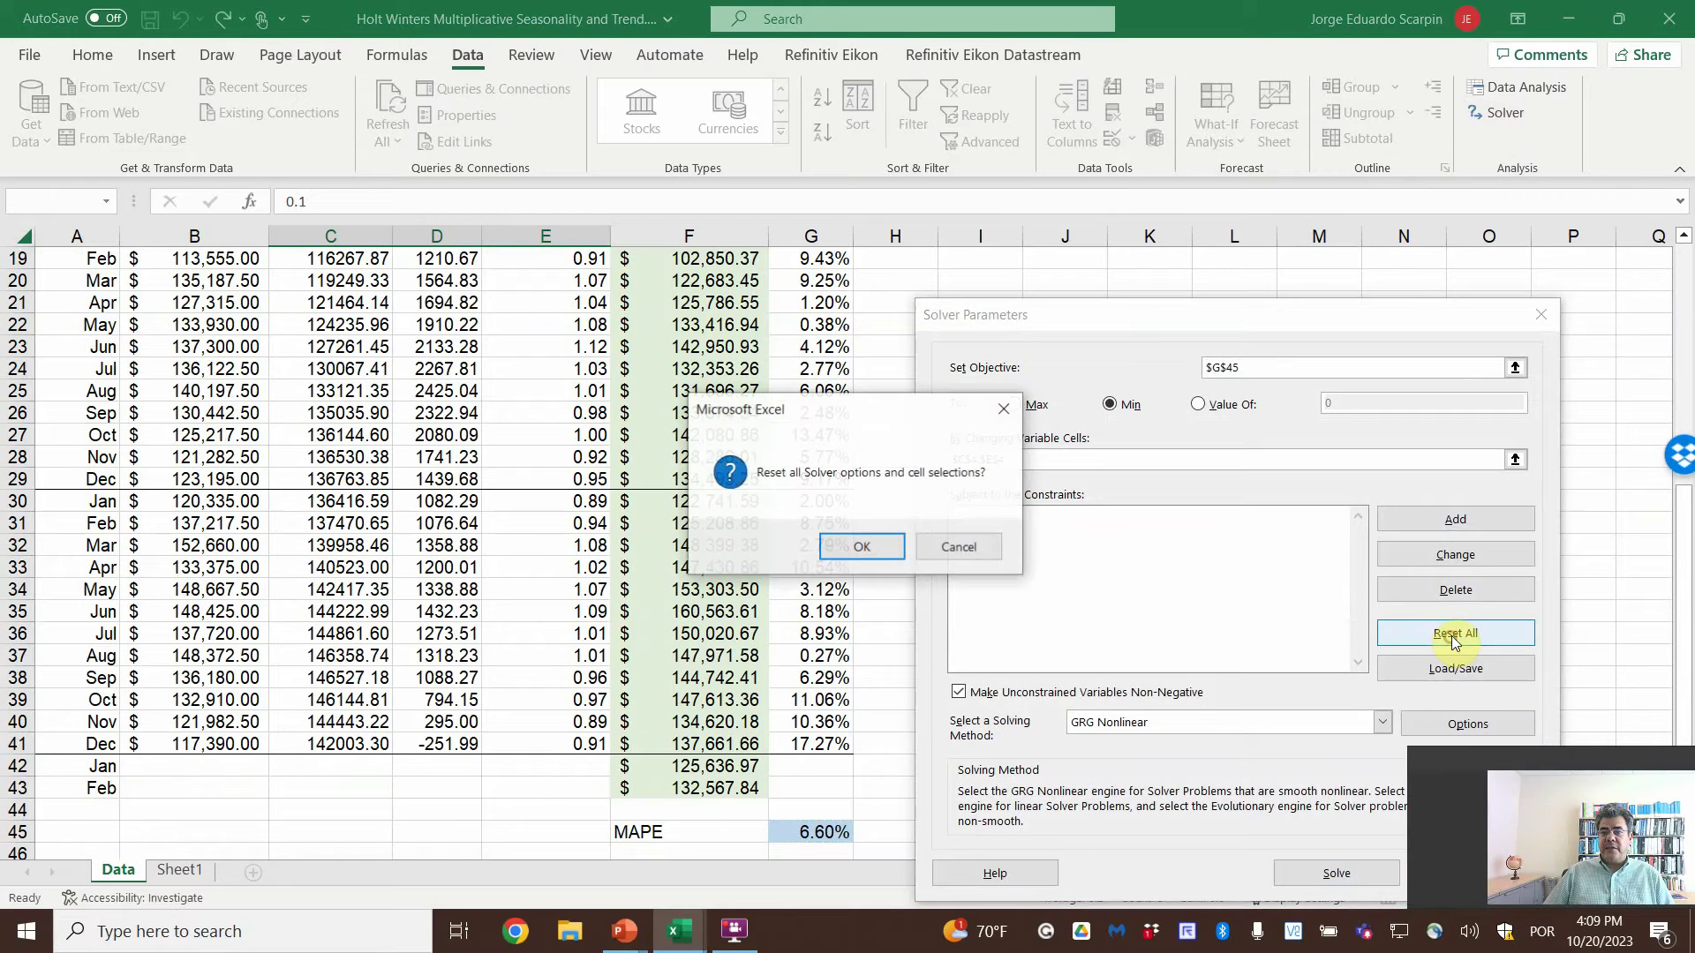
click(869, 551)
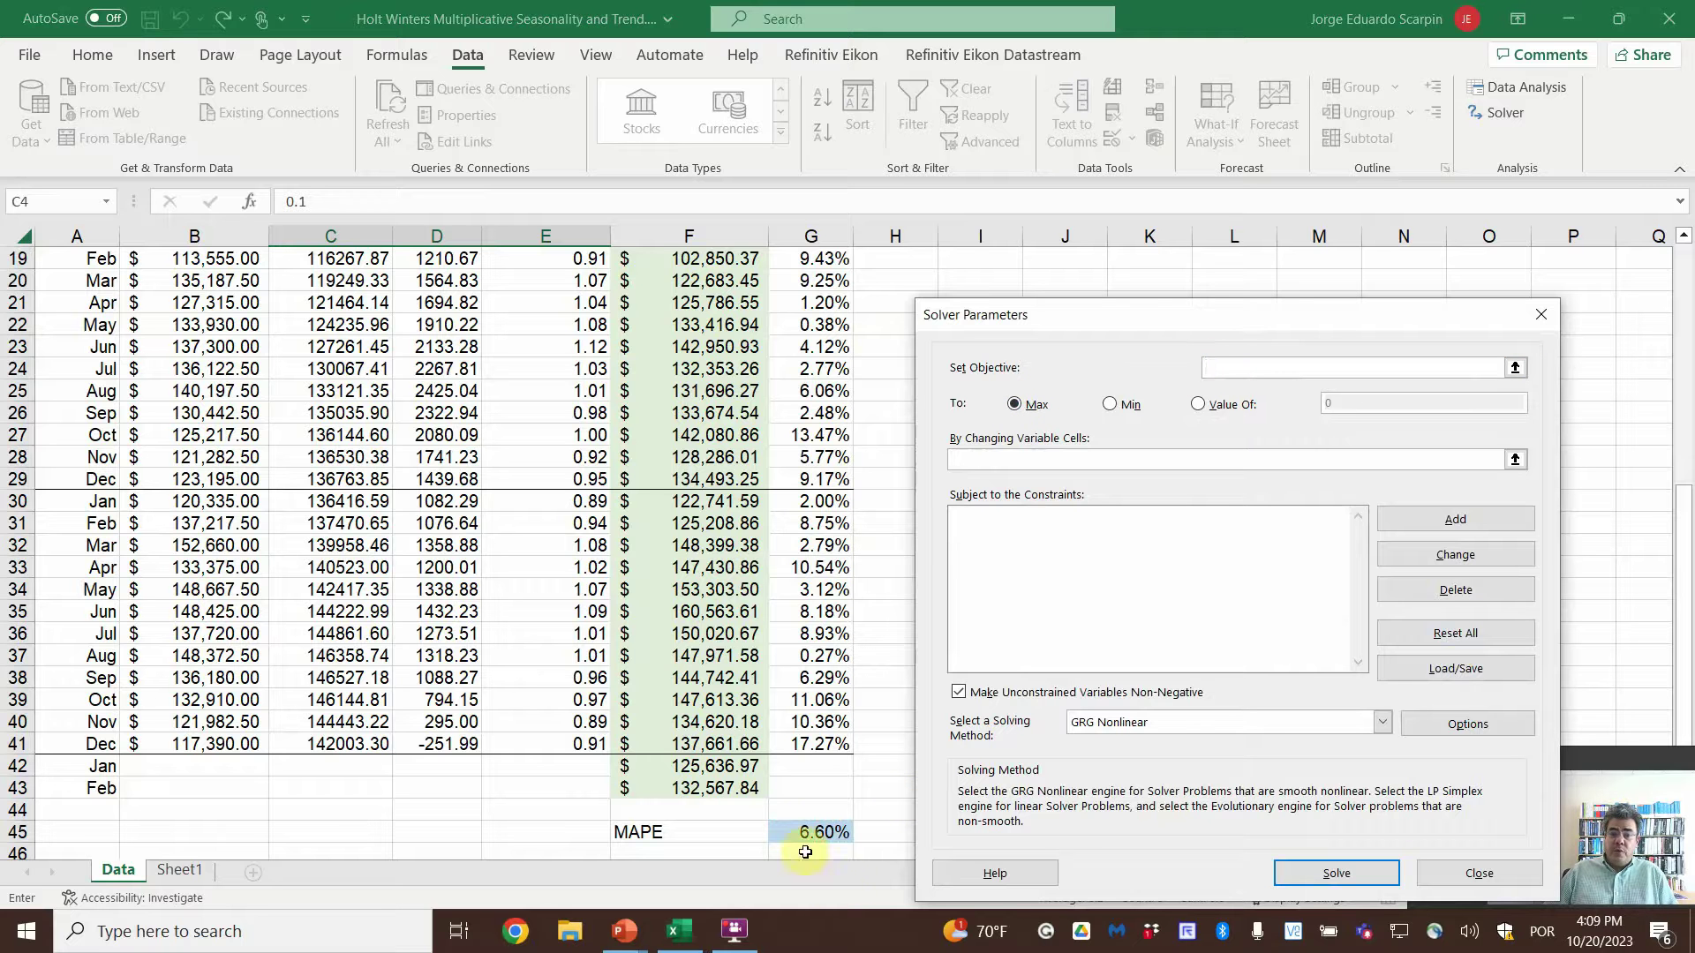
click(1110, 403)
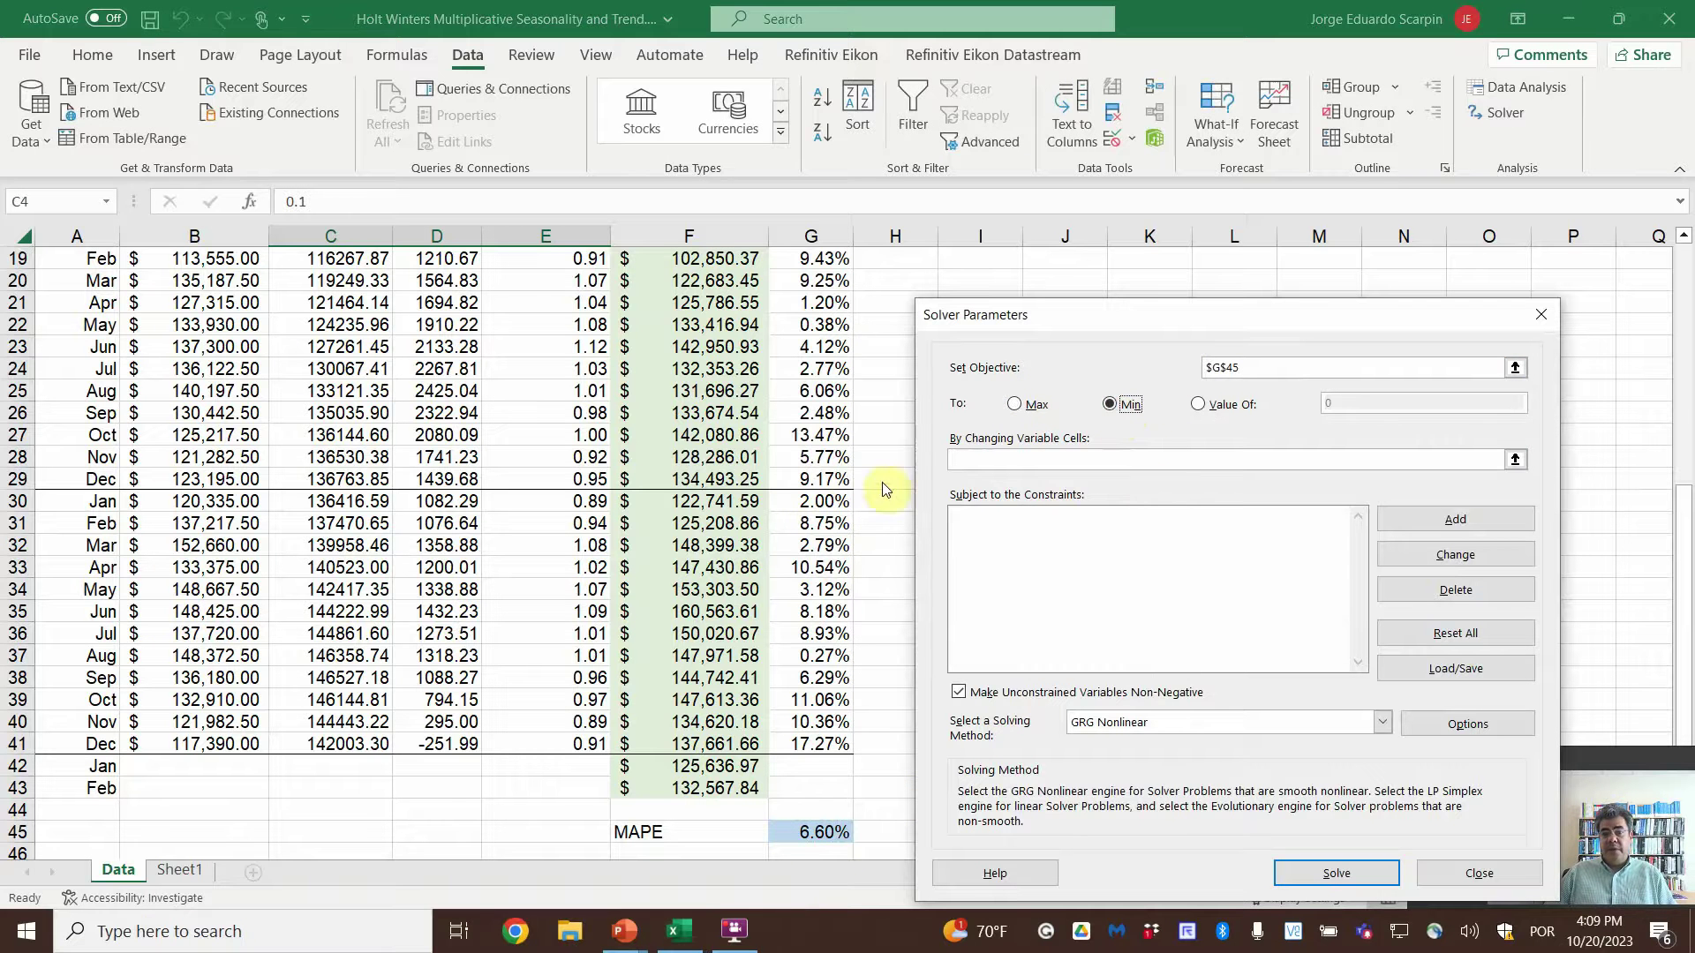
click(1047, 460)
scroll(756, 468, up, 6)
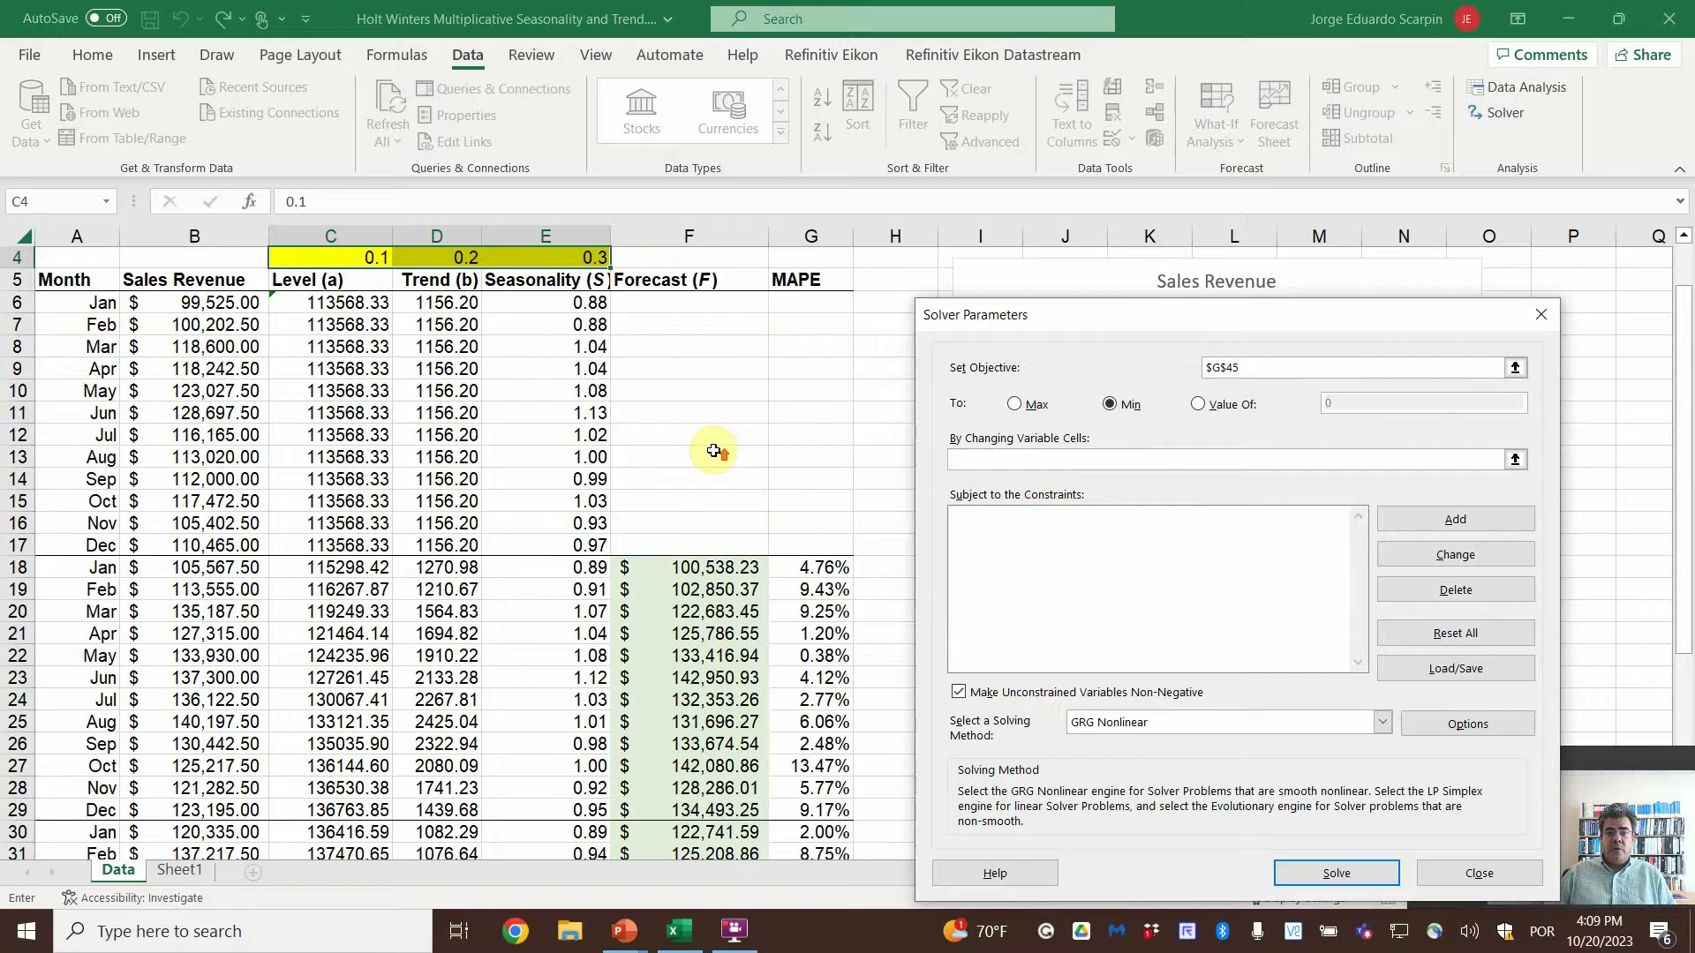
drag(353, 325, 565, 325)
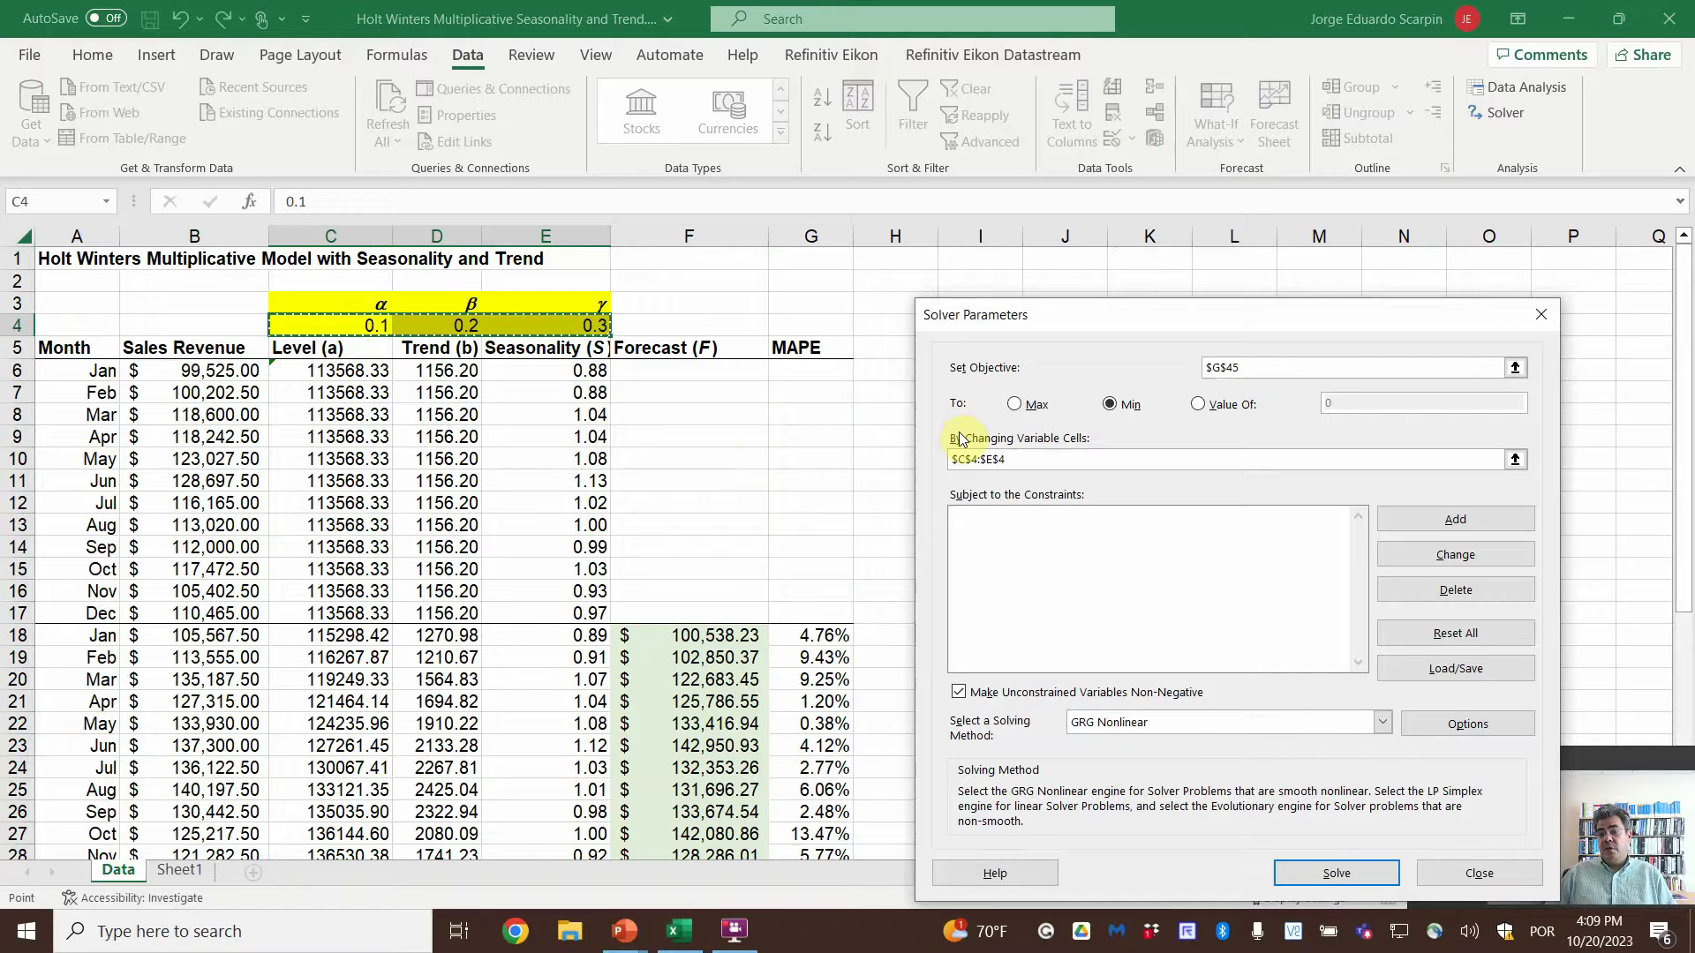
click(1356, 875)
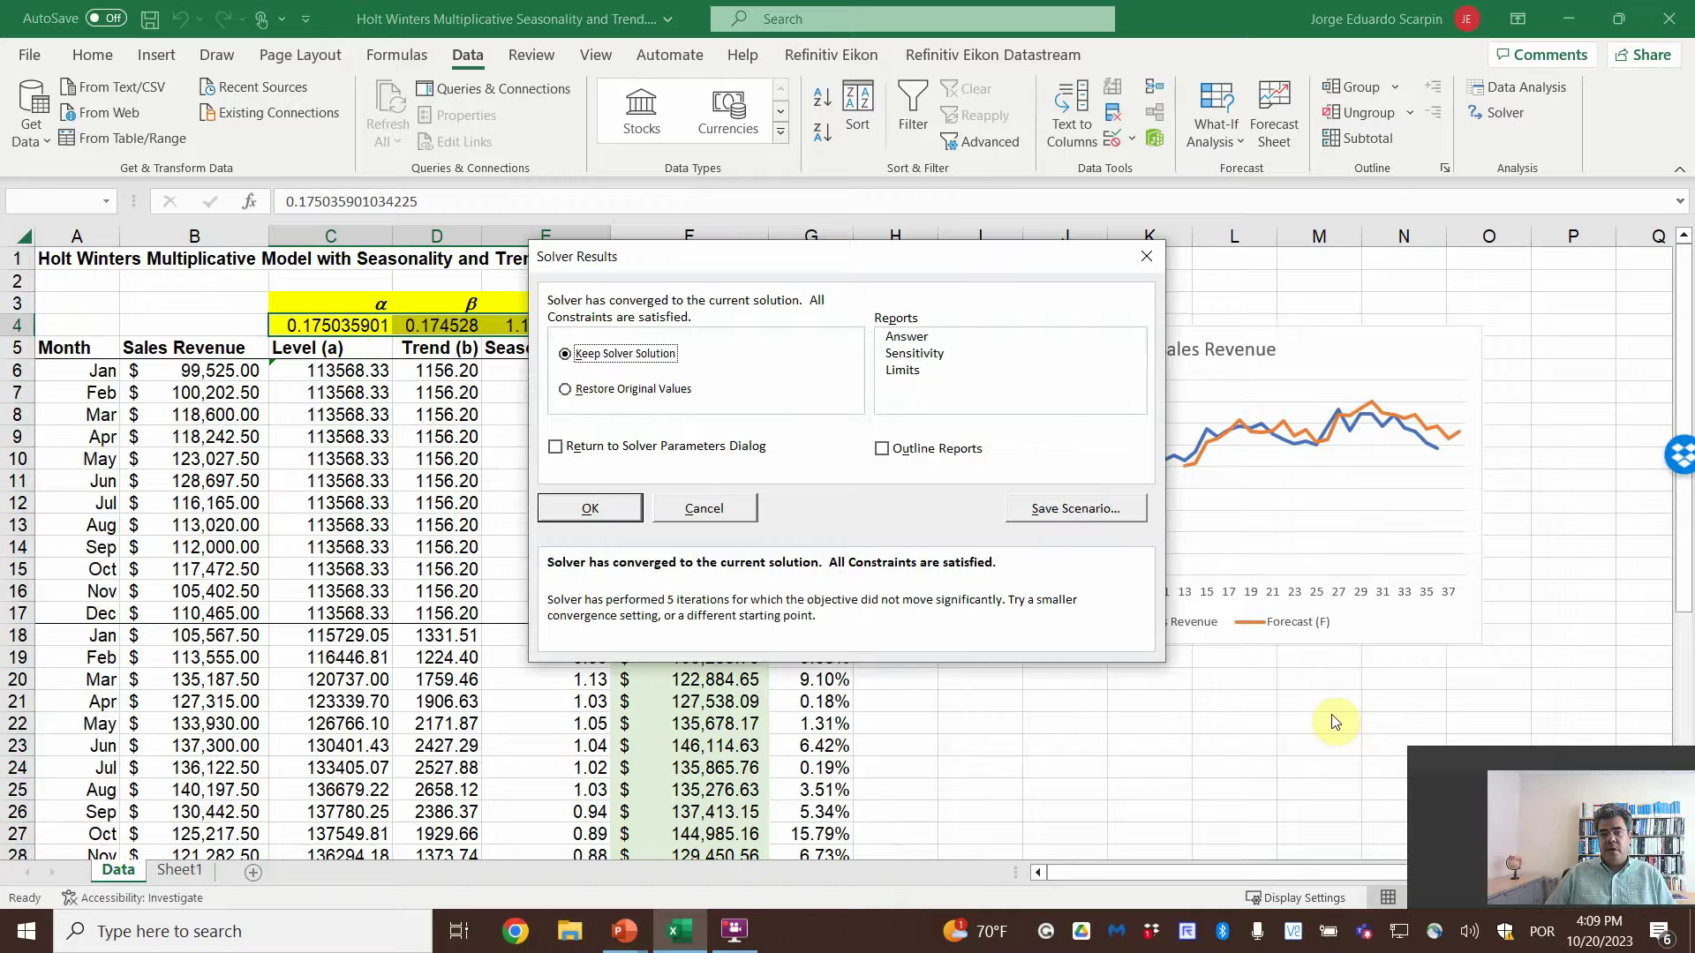
drag(801, 258, 1176, 263)
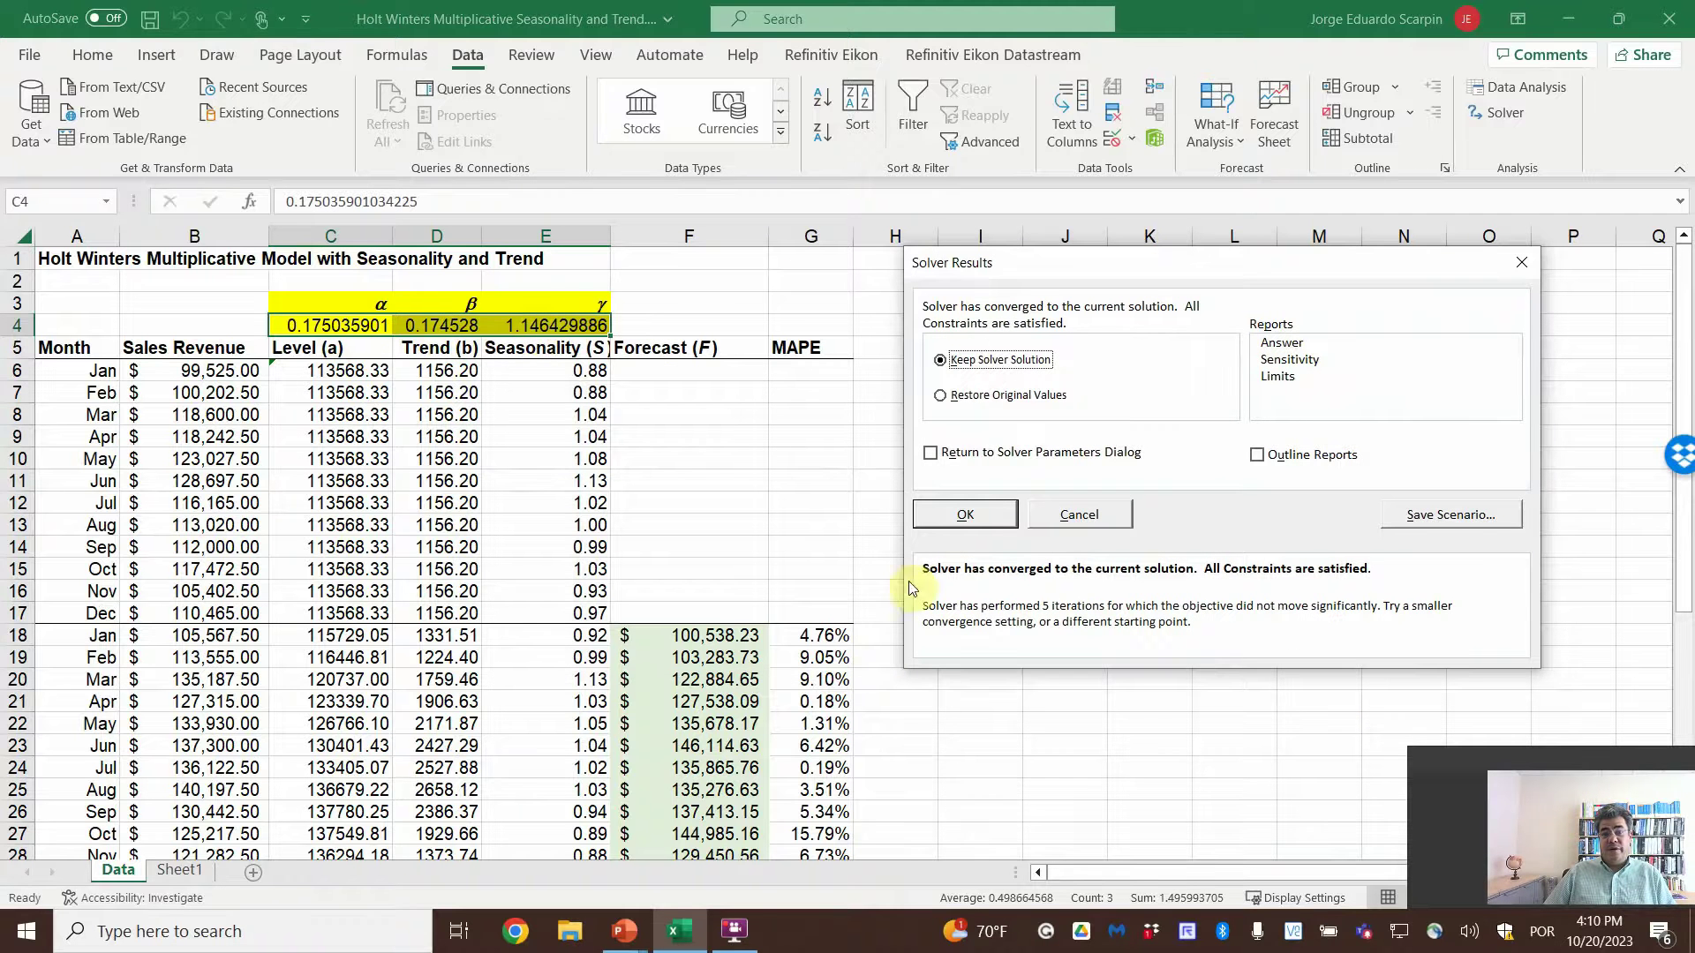
click(964, 515)
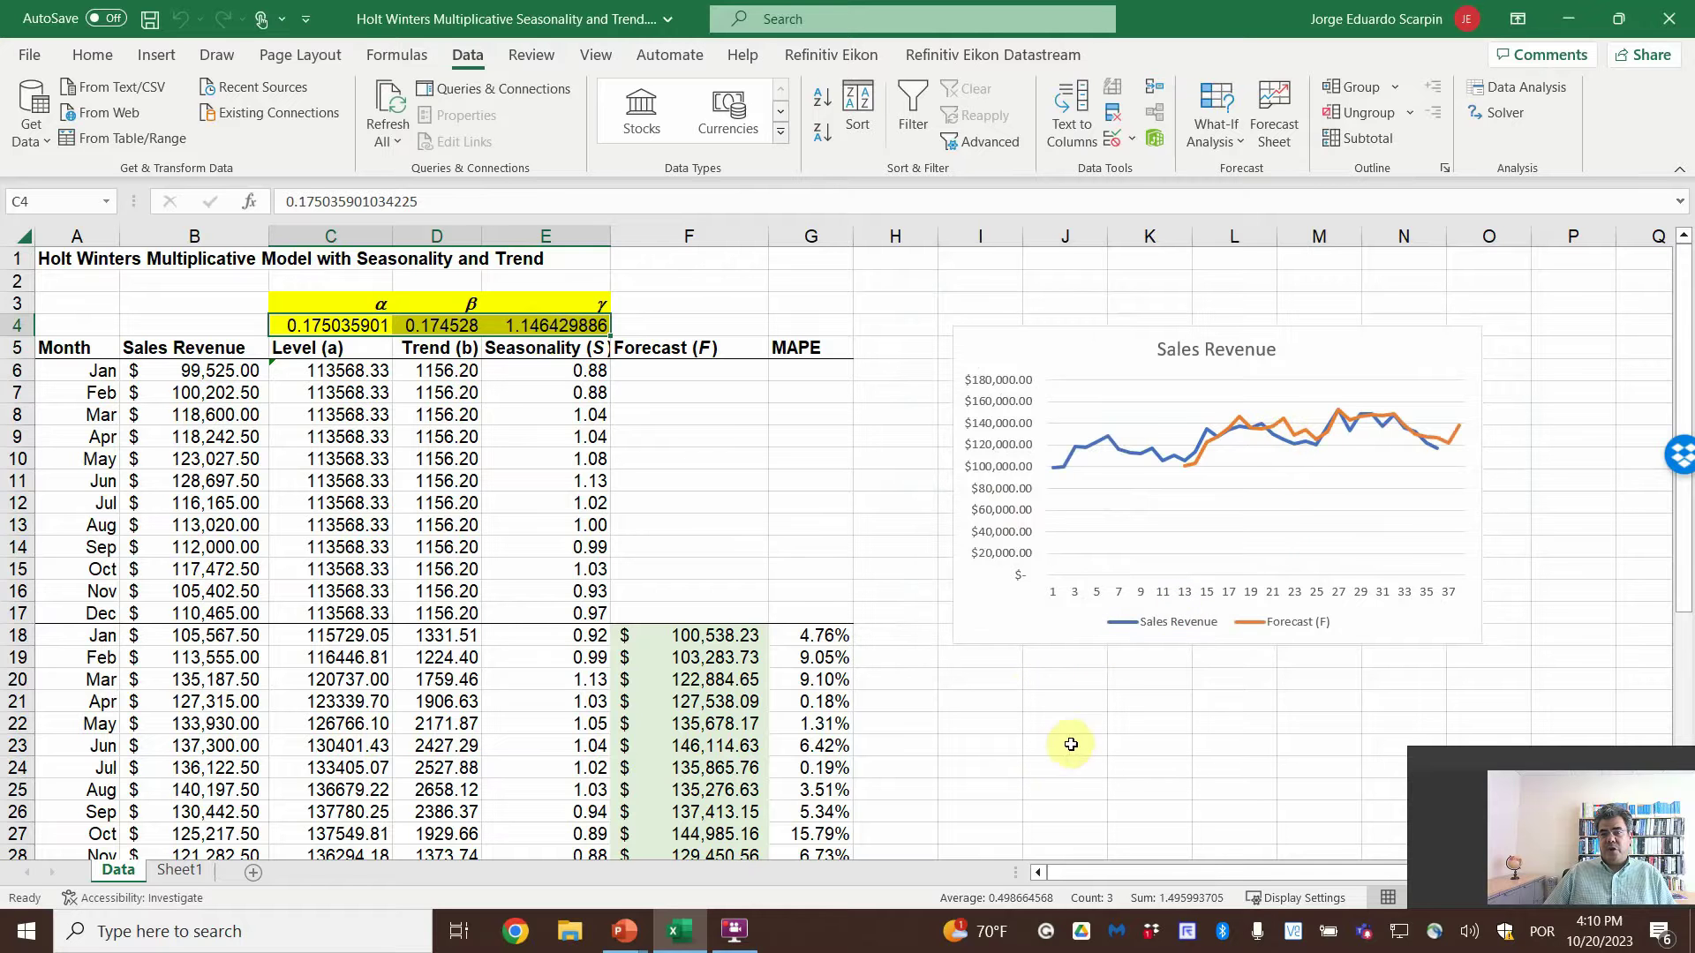
scroll(1050, 746, down, 2)
scroll(1050, 749, down, 5)
click(812, 766)
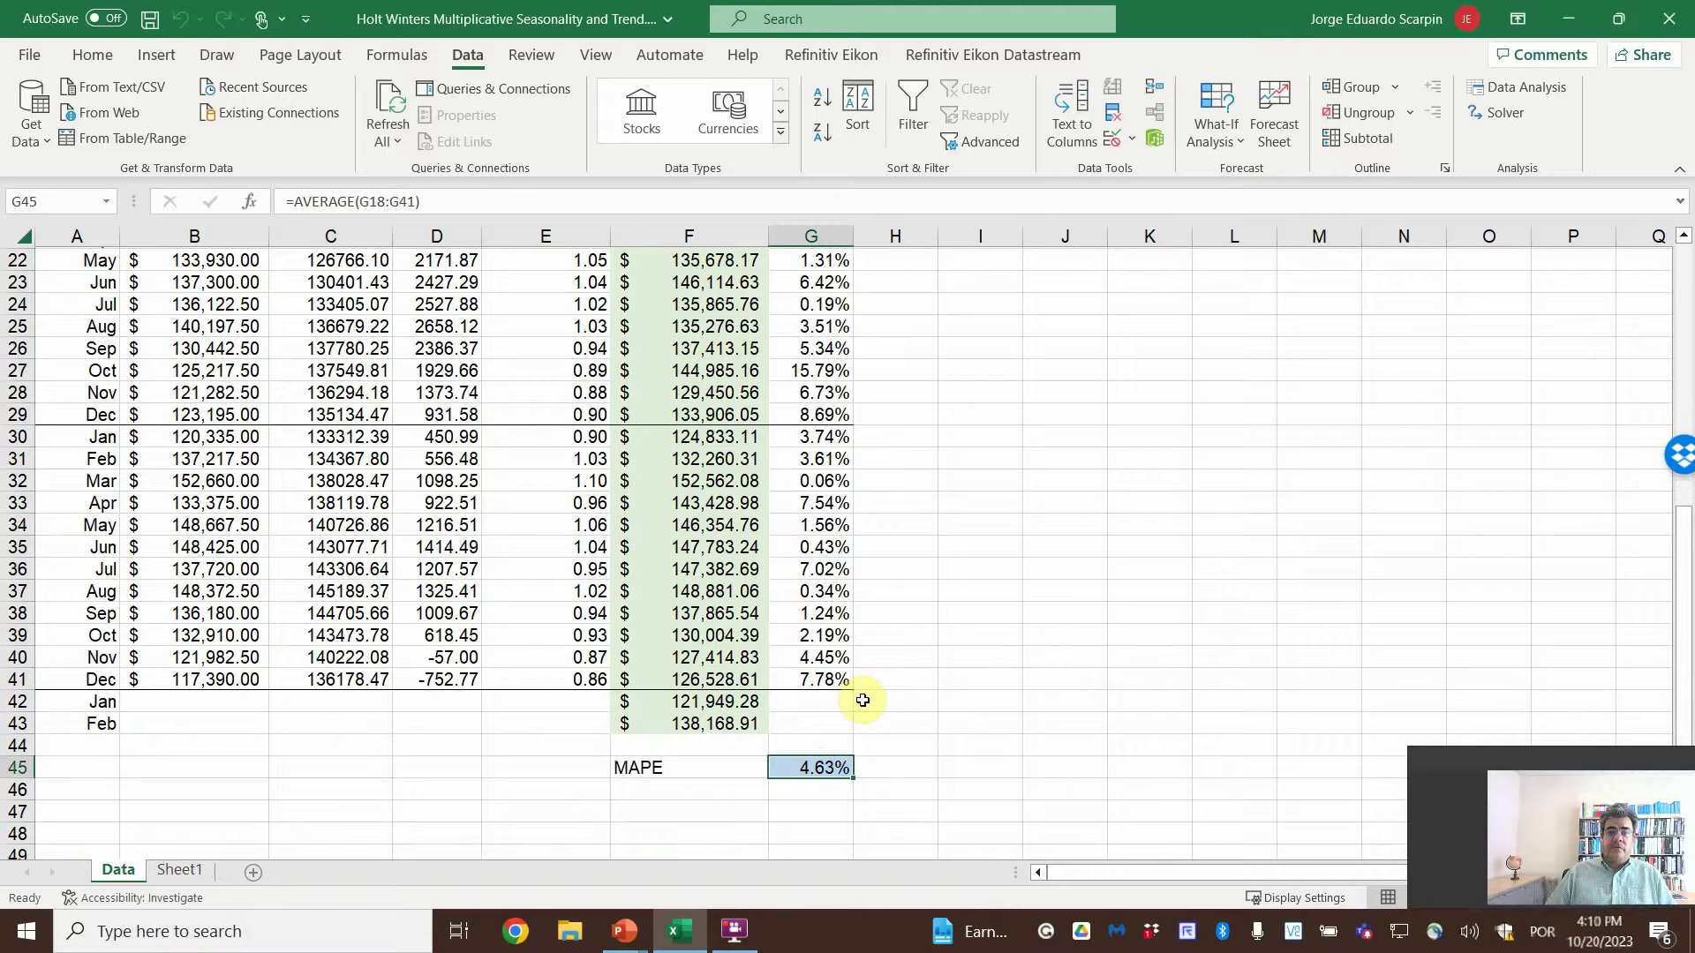
drag(794, 439, 892, 666)
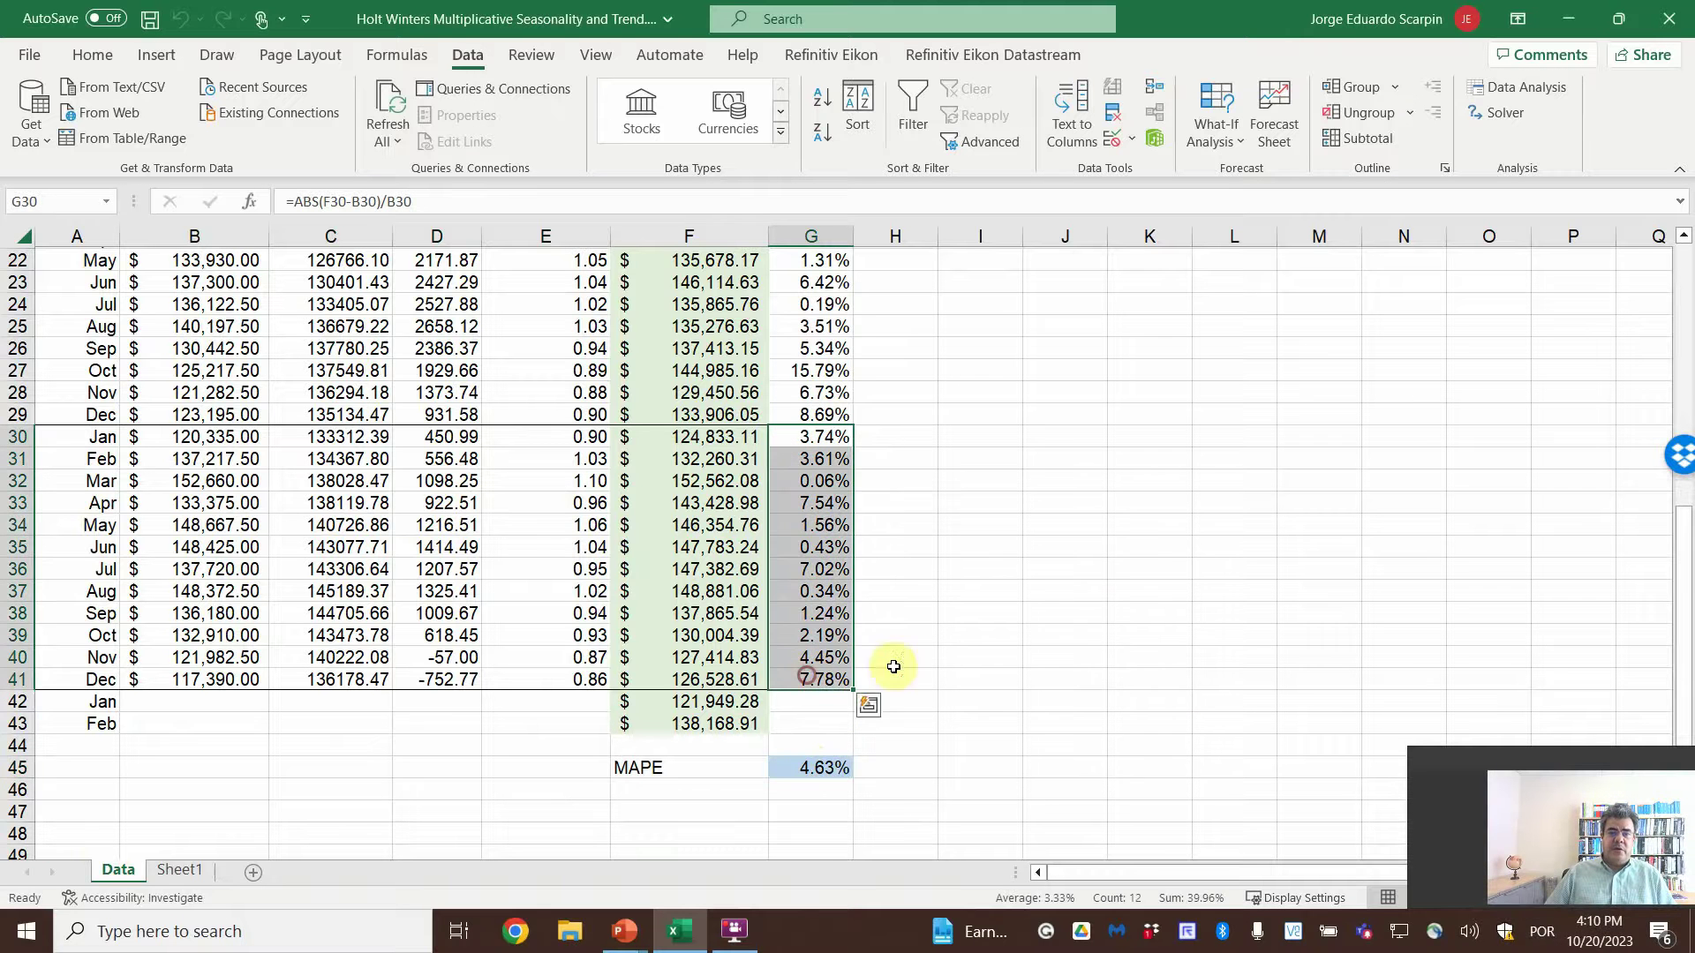
scroll(1105, 621, up, 7)
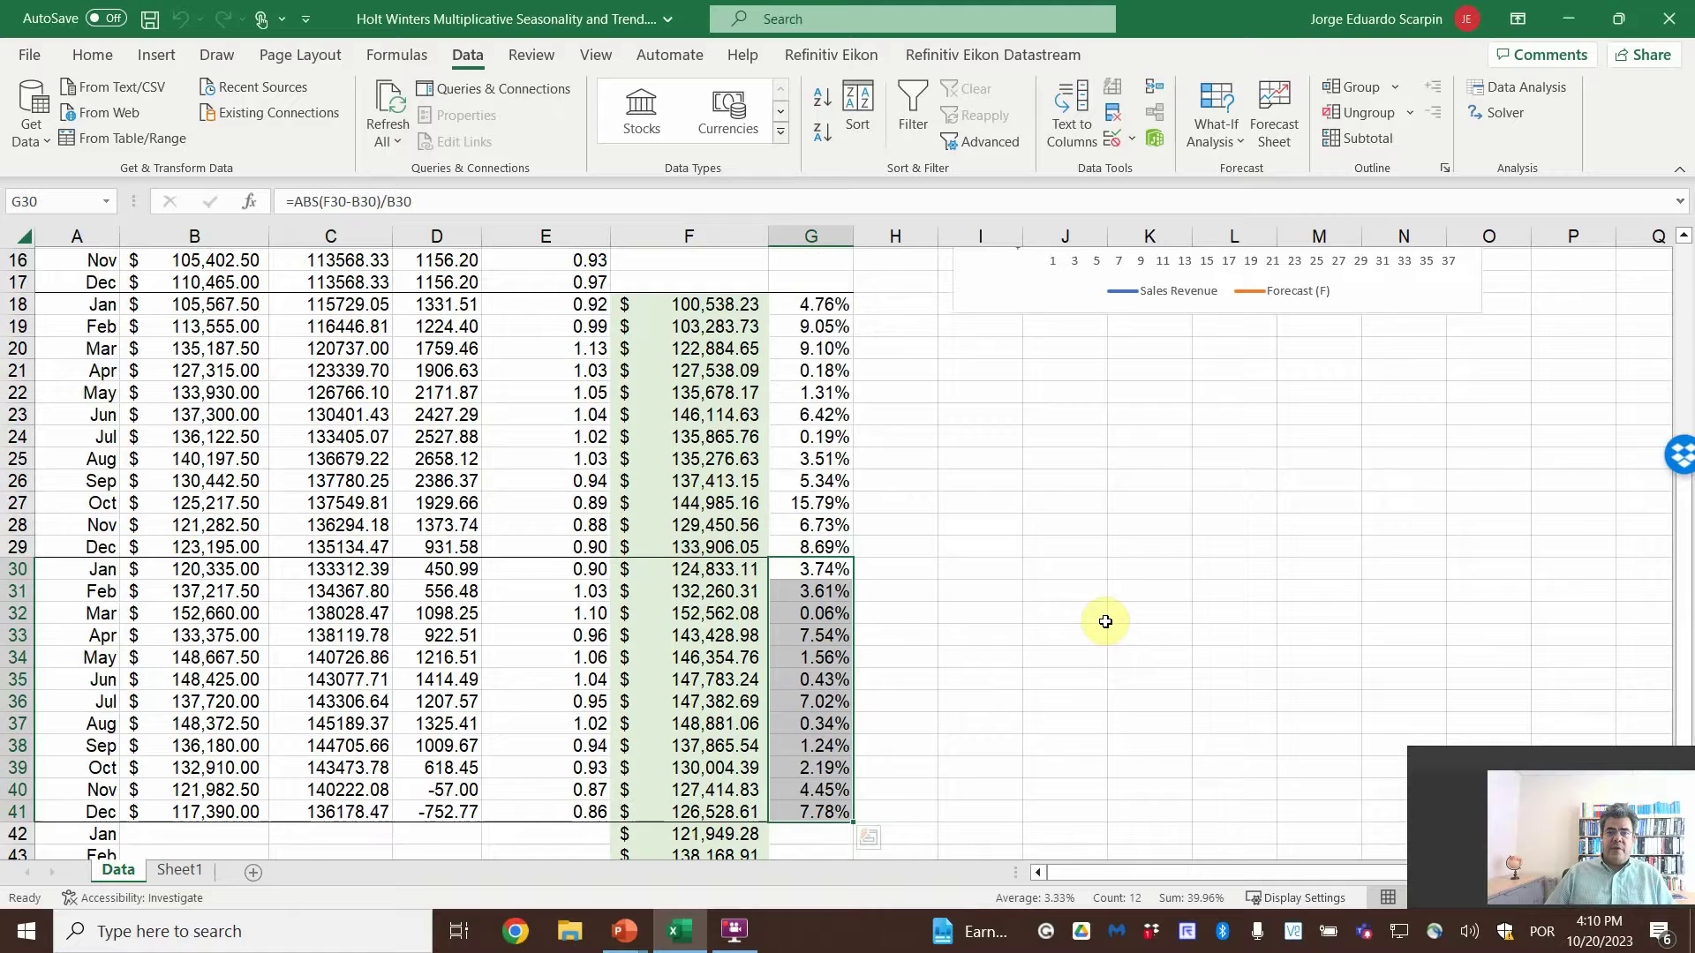